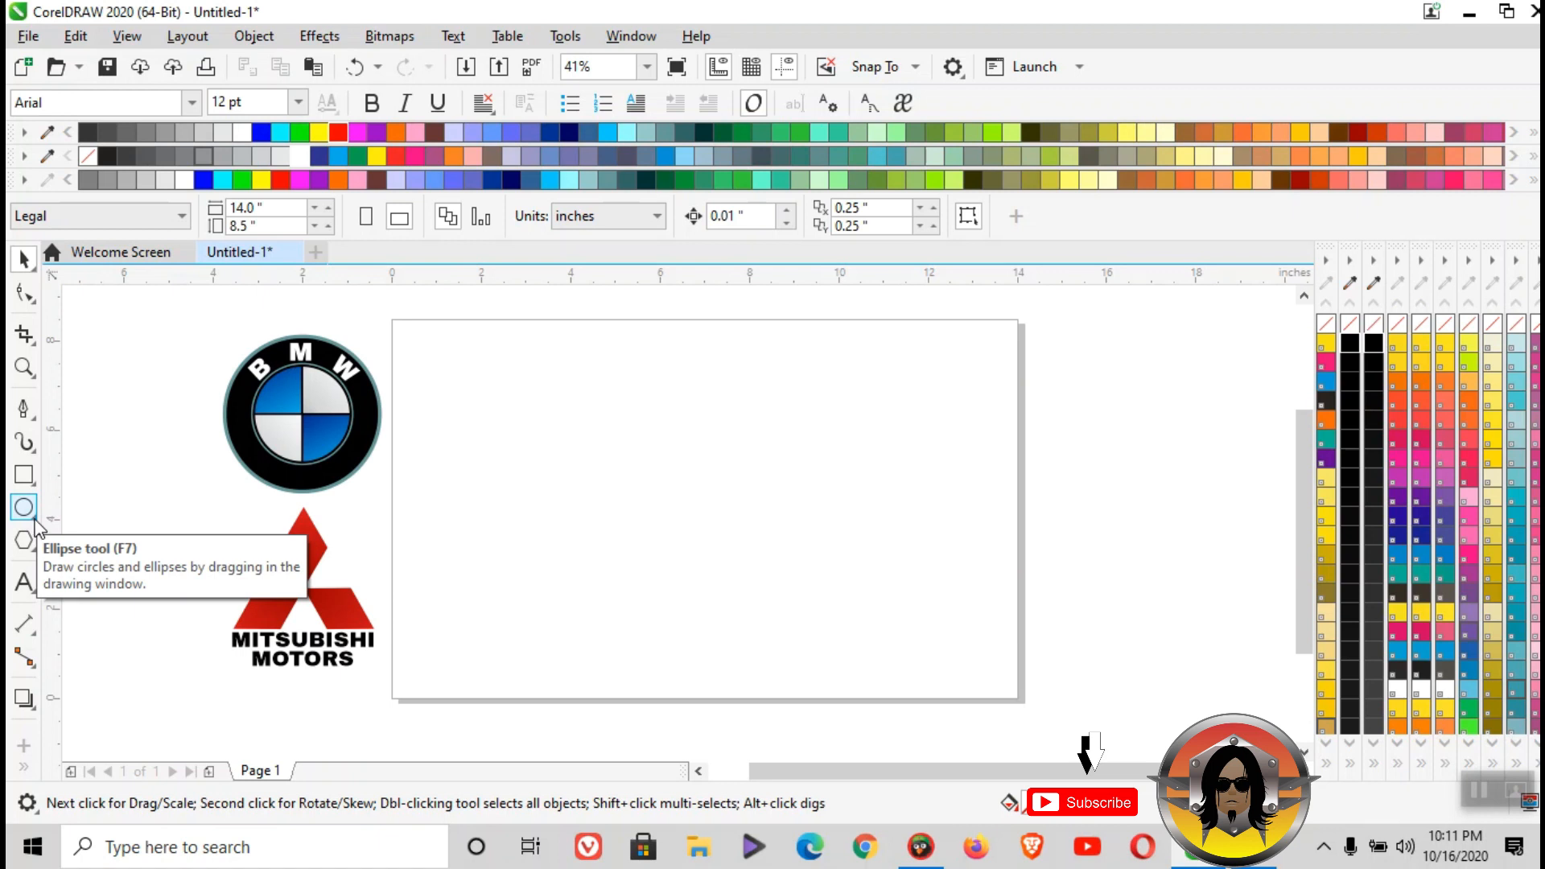
- Draw a circle about 6.5 inches in diameter on the page, give it a black outline, and move it towards the page centre
click(36, 526)
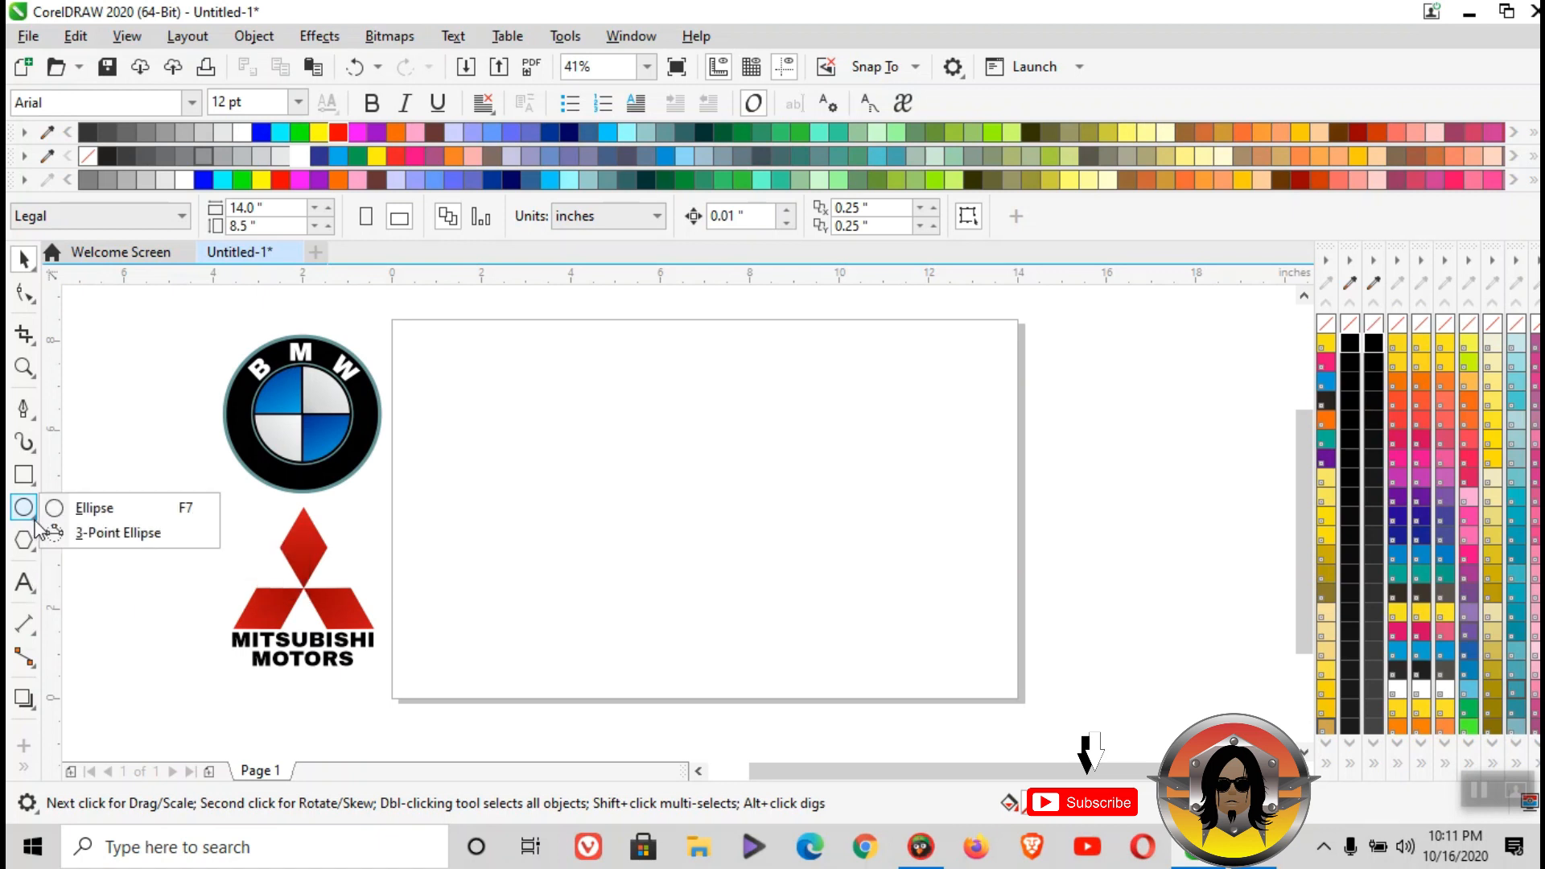
click(70, 510)
drag(632, 507, 526, 364)
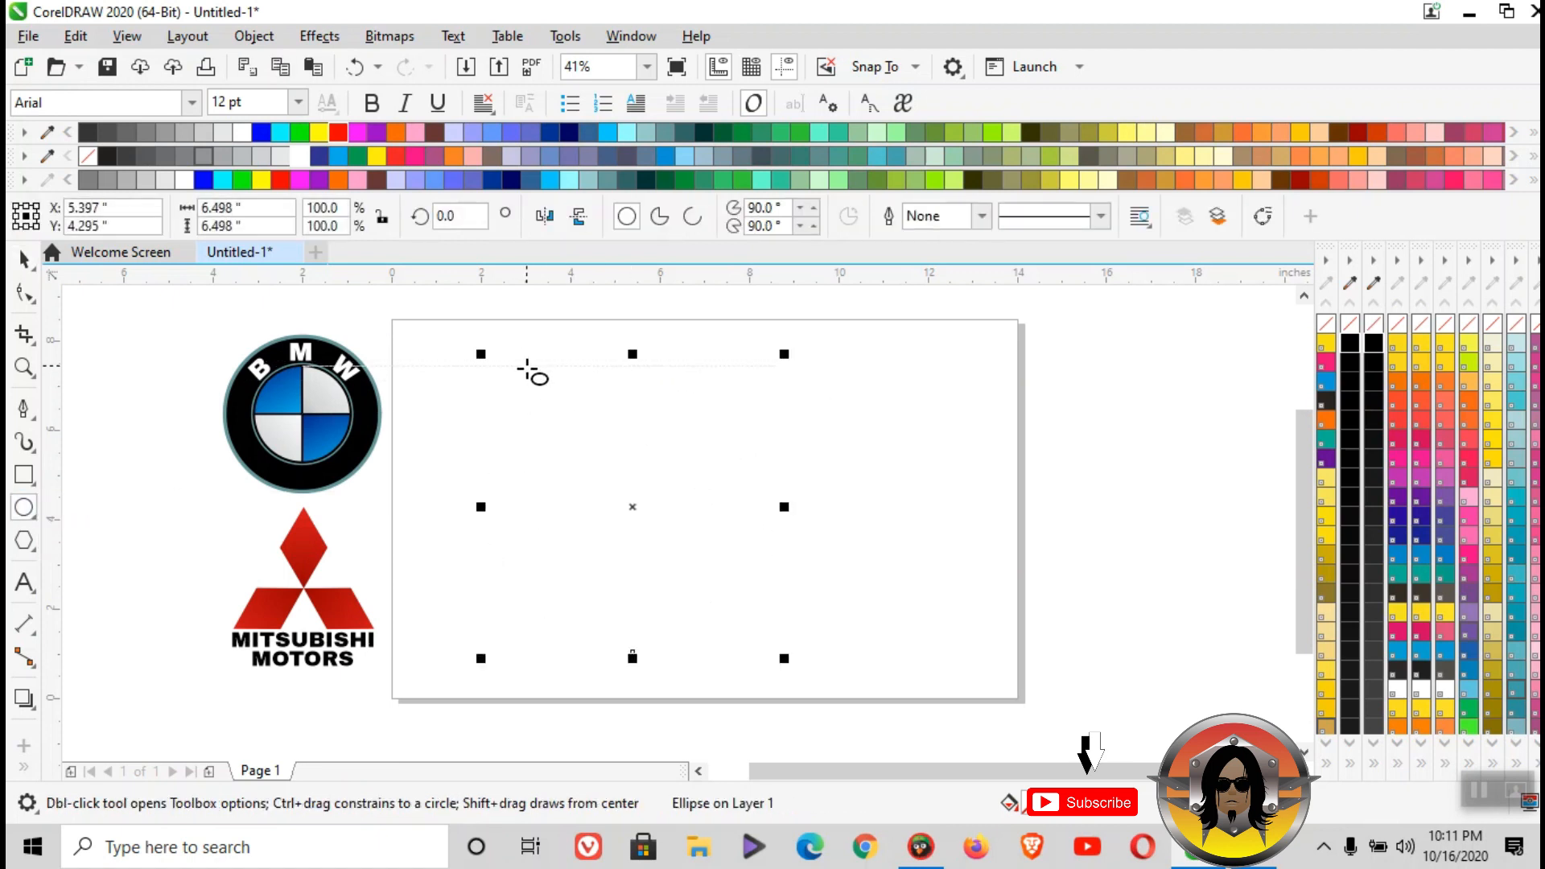
right_click(1350, 341)
click(24, 259)
drag(569, 431, 656, 433)
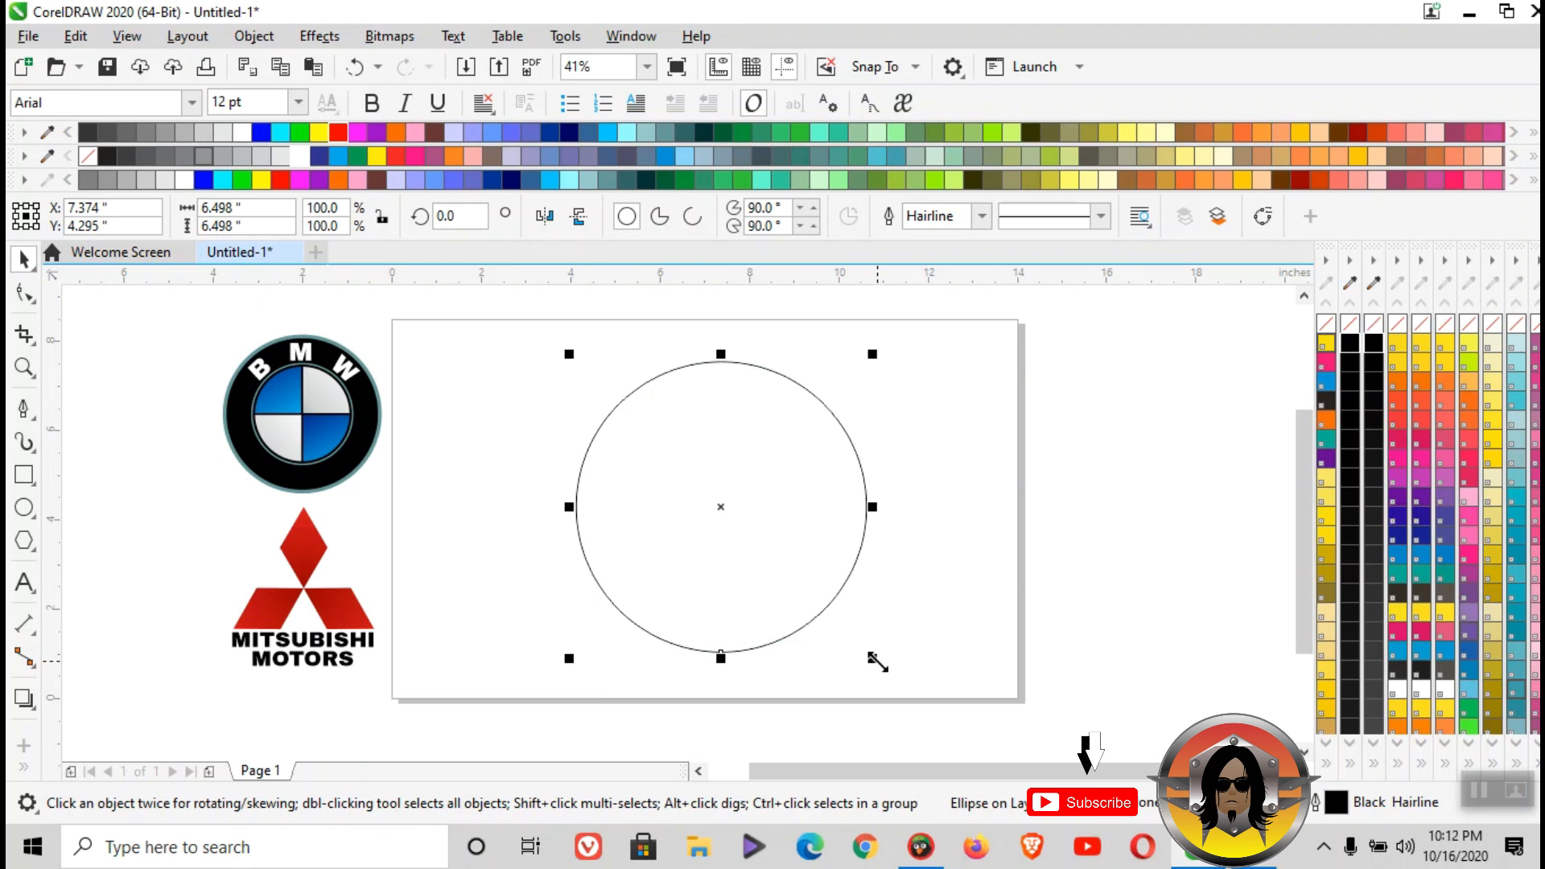
- Create a concentric inner copy of the circle, scaled down to about 4.285 inches in diameter
drag(878, 661, 839, 611)
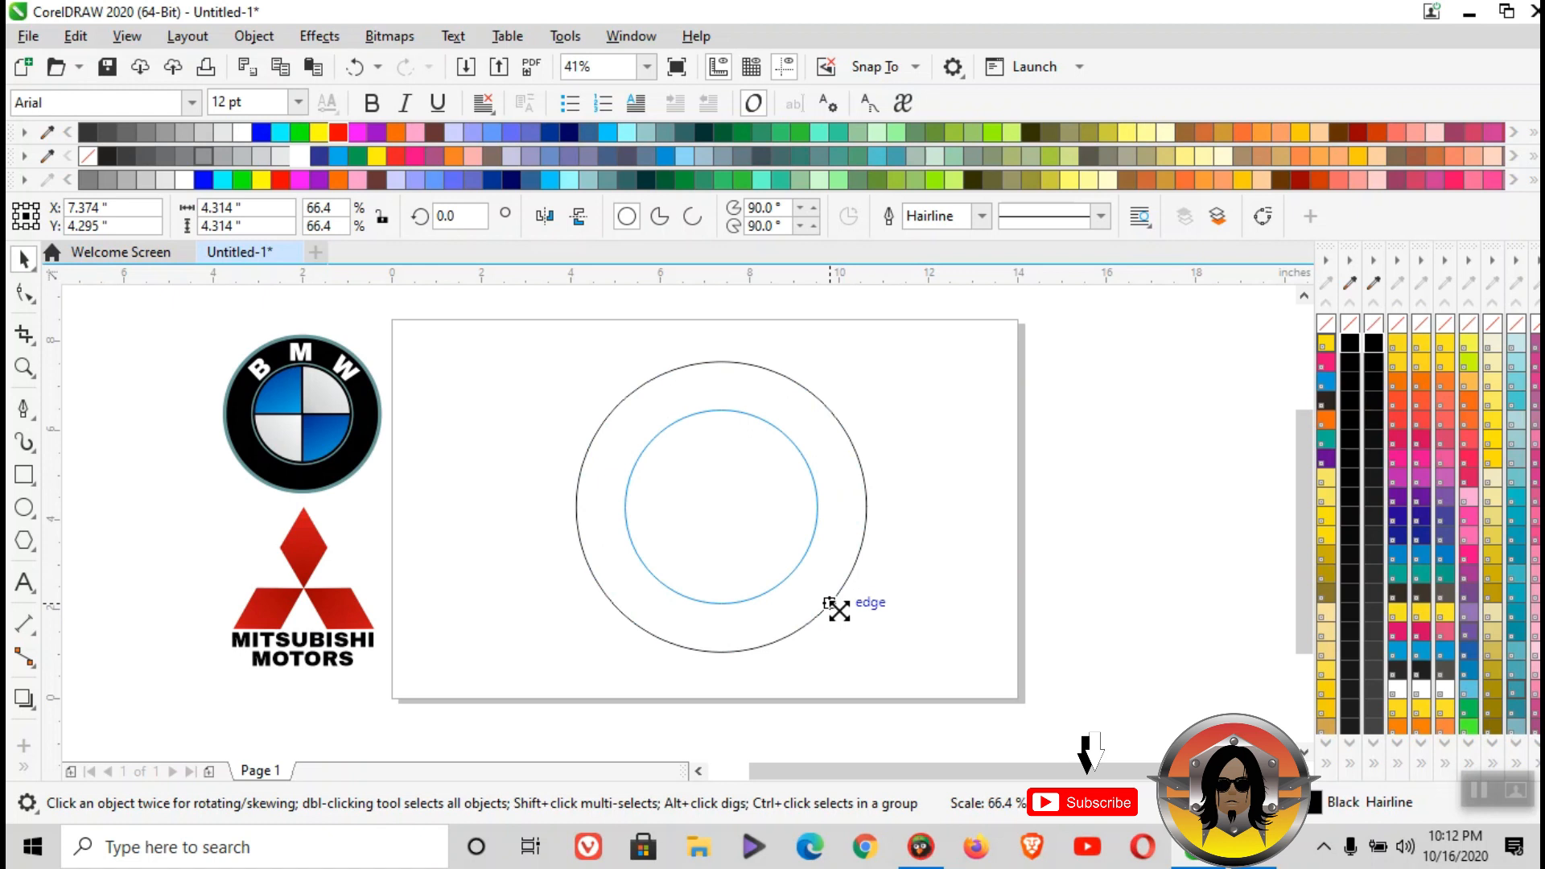
drag(838, 611, 837, 602)
click(881, 409)
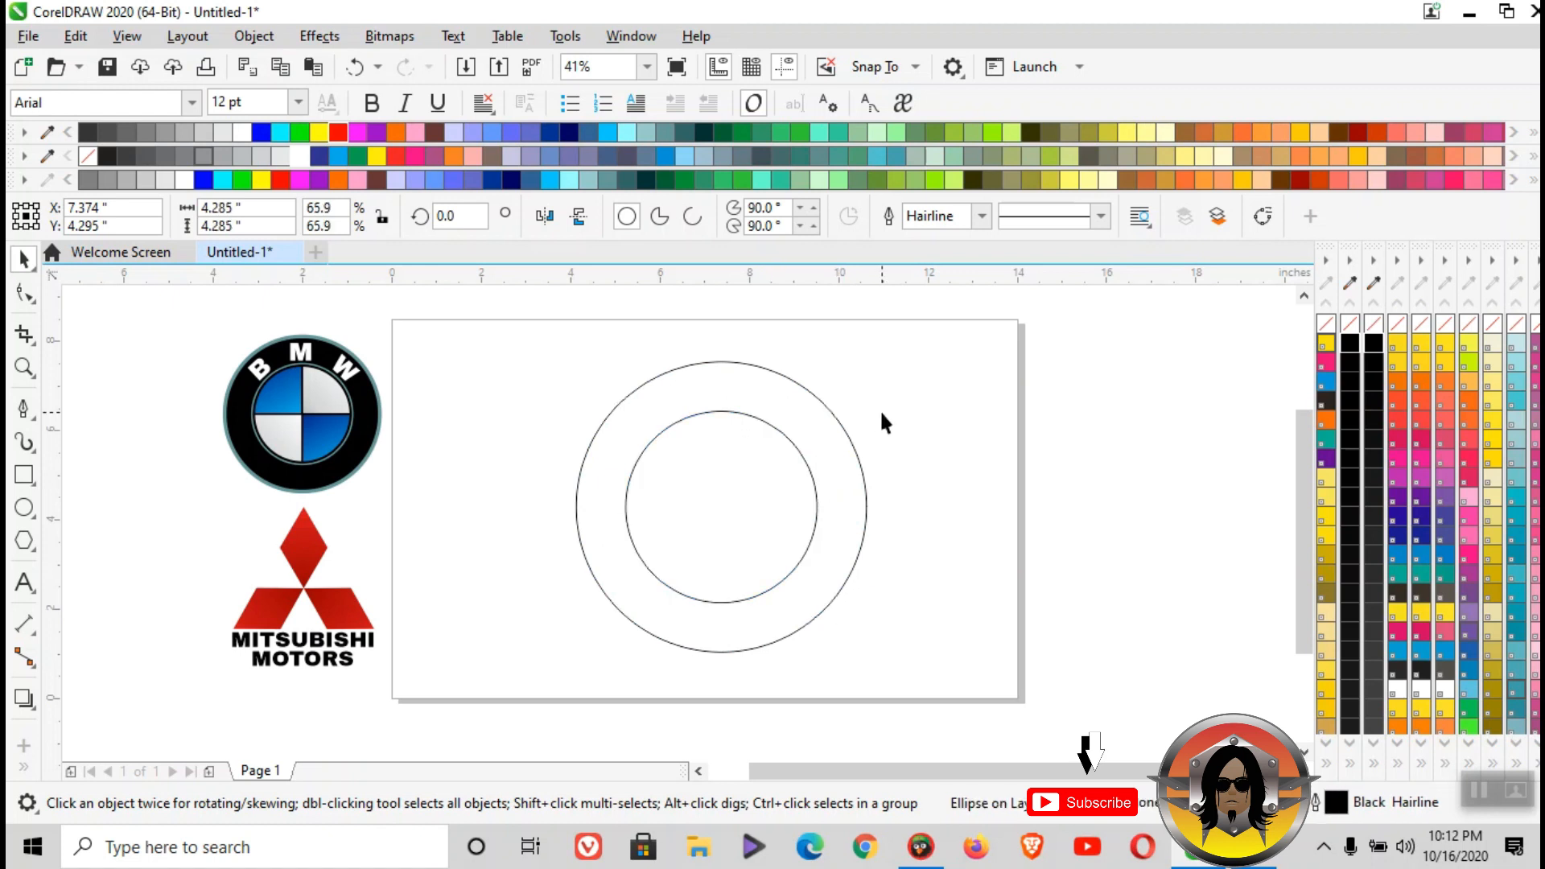
- Trim the outer circle with the inner circle so that it becomes a ring
click(724, 455)
click(900, 421)
click(775, 469)
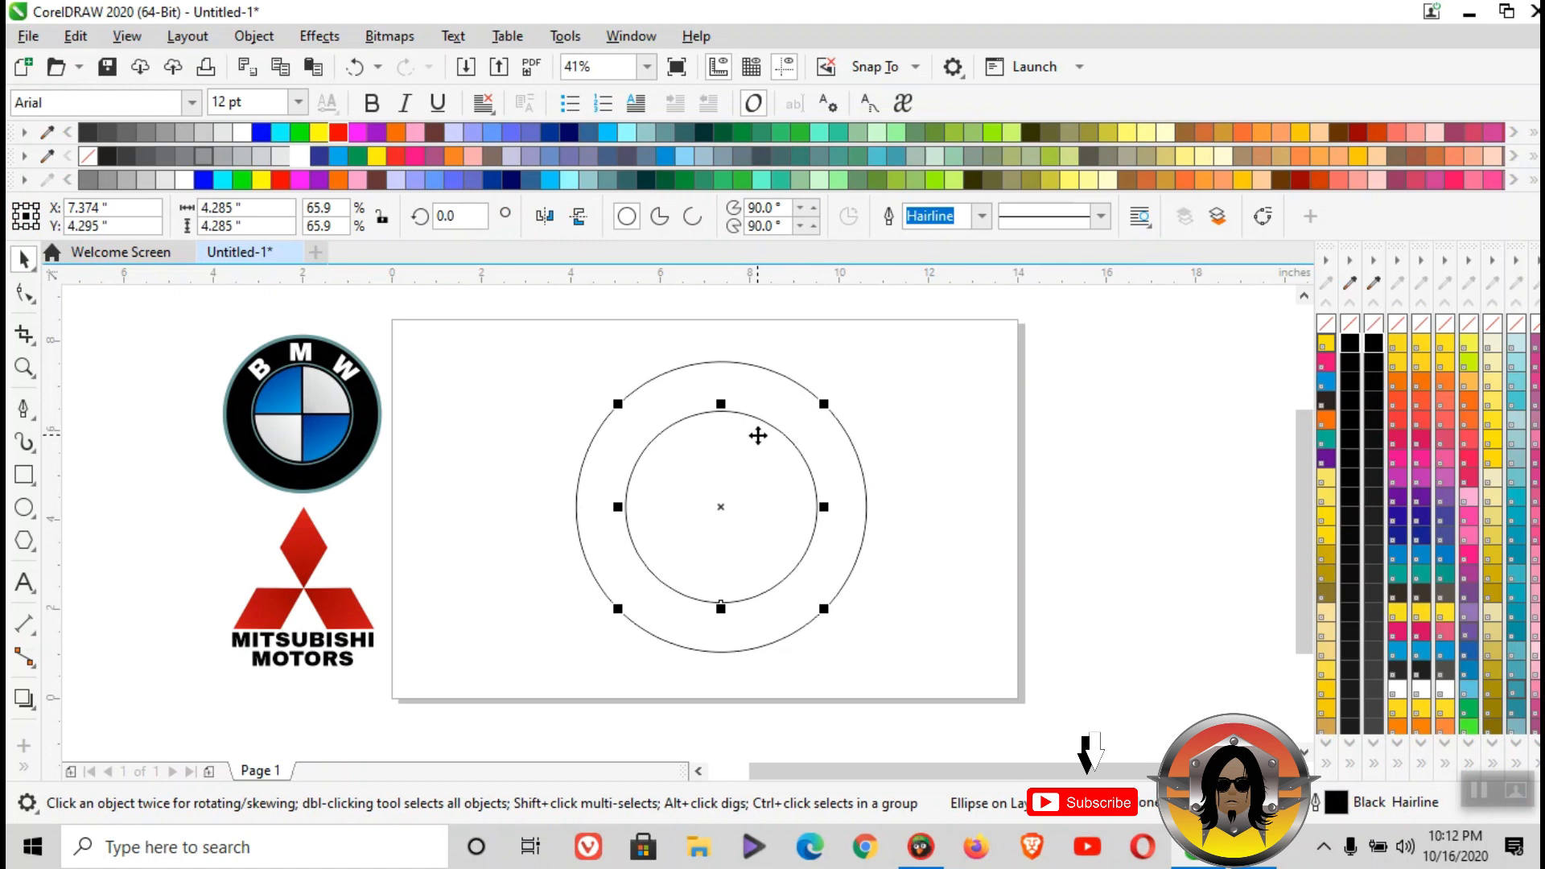
shift+click(759, 367)
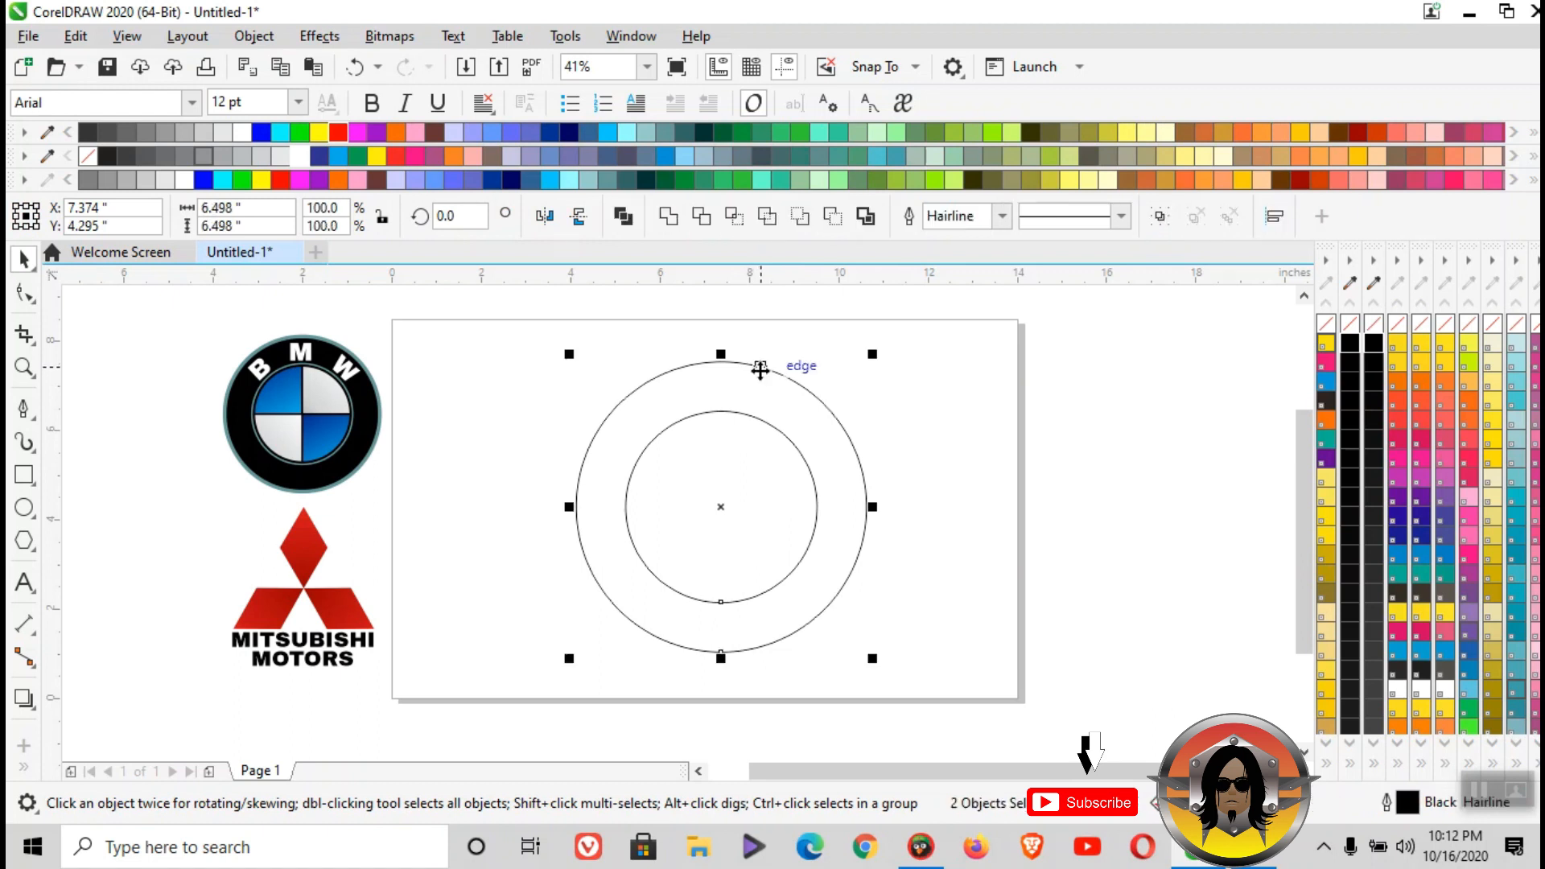
click(704, 225)
drag(690, 391, 1033, 532)
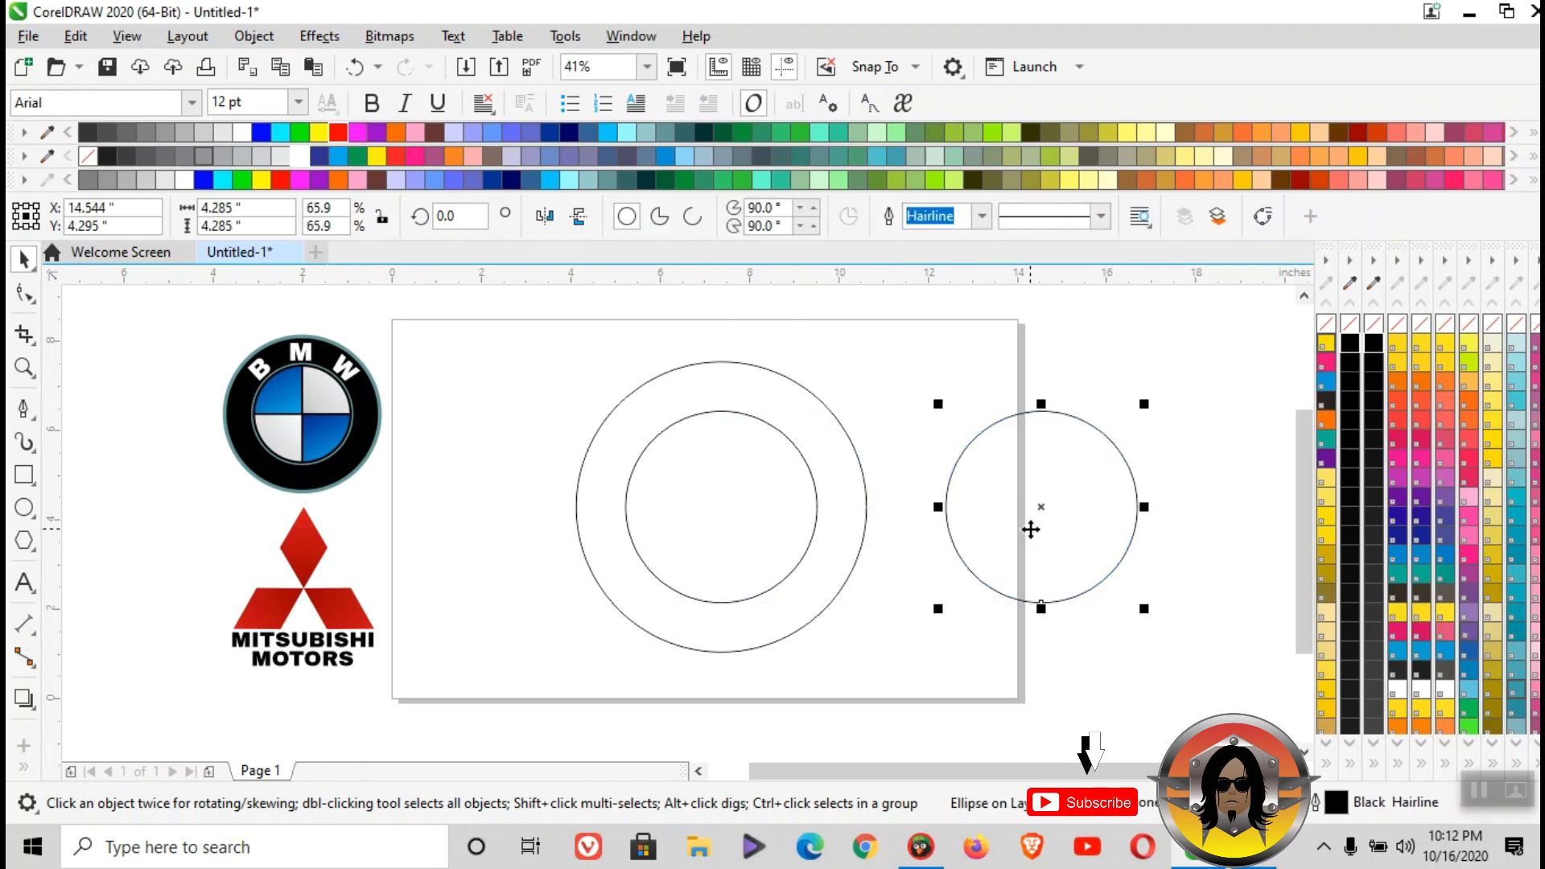
key(ctrl+z)
- Fill the ring between the two circles with black
click(755, 372)
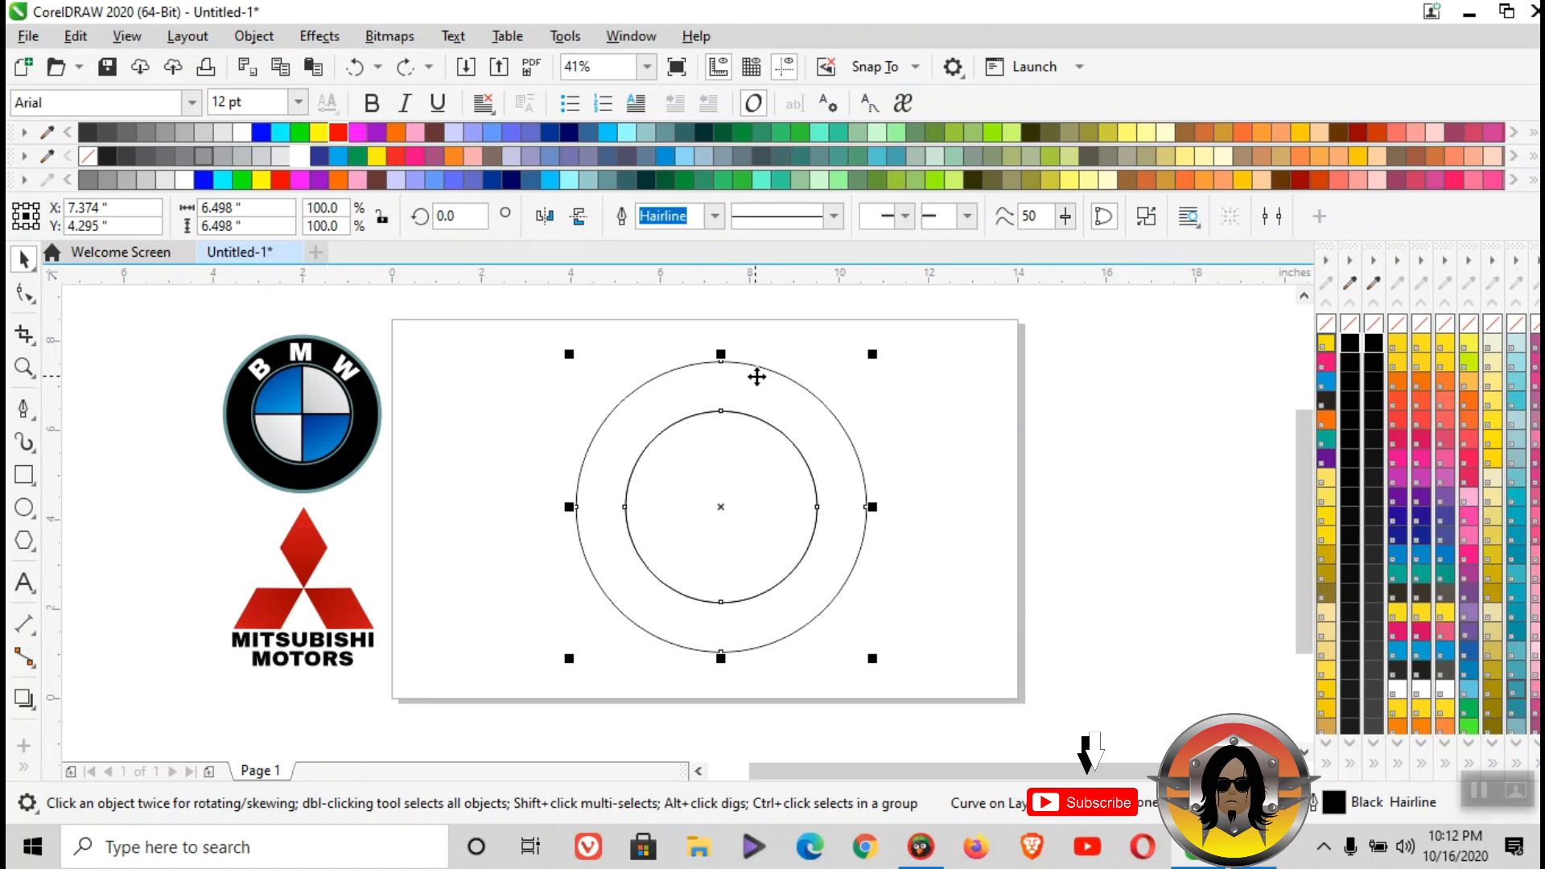
click(1352, 341)
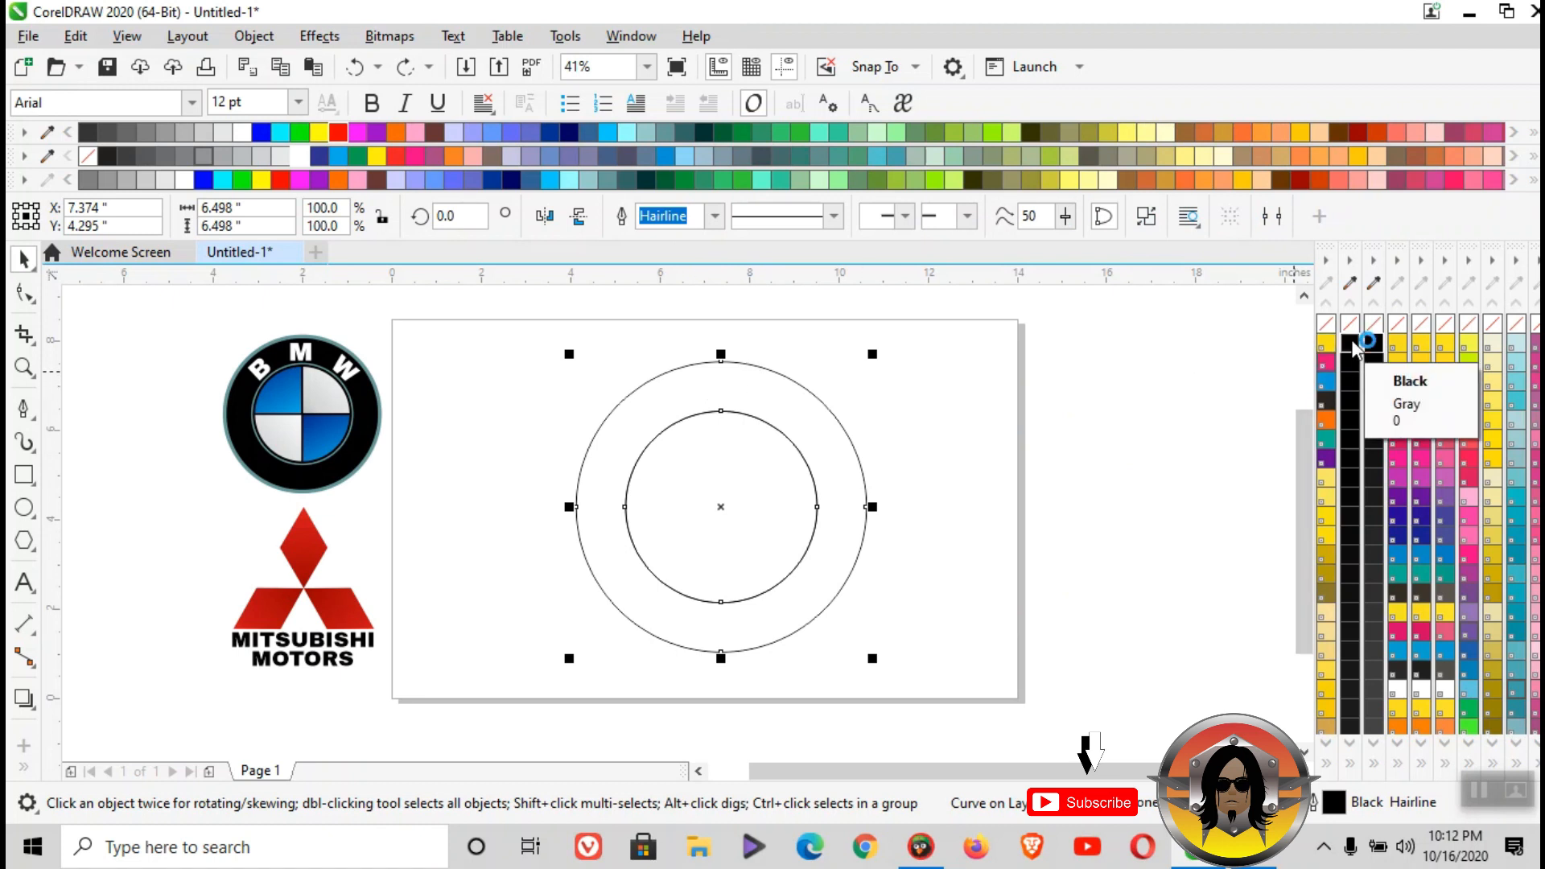
click(897, 383)
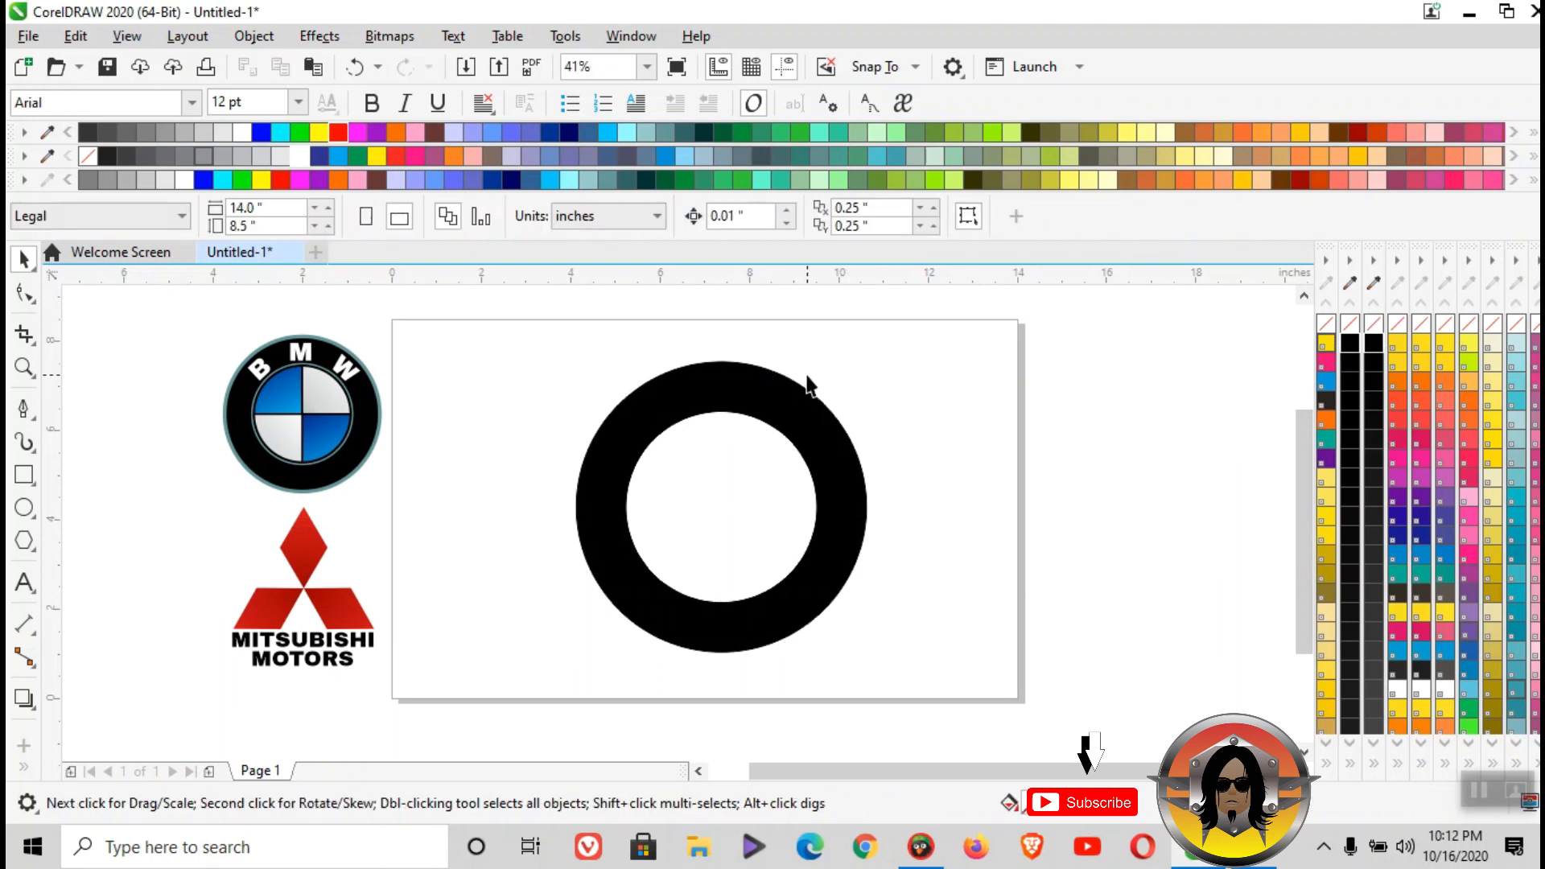
- Give the black ring a 4.0 pt outline in blue (#336699)
click(768, 406)
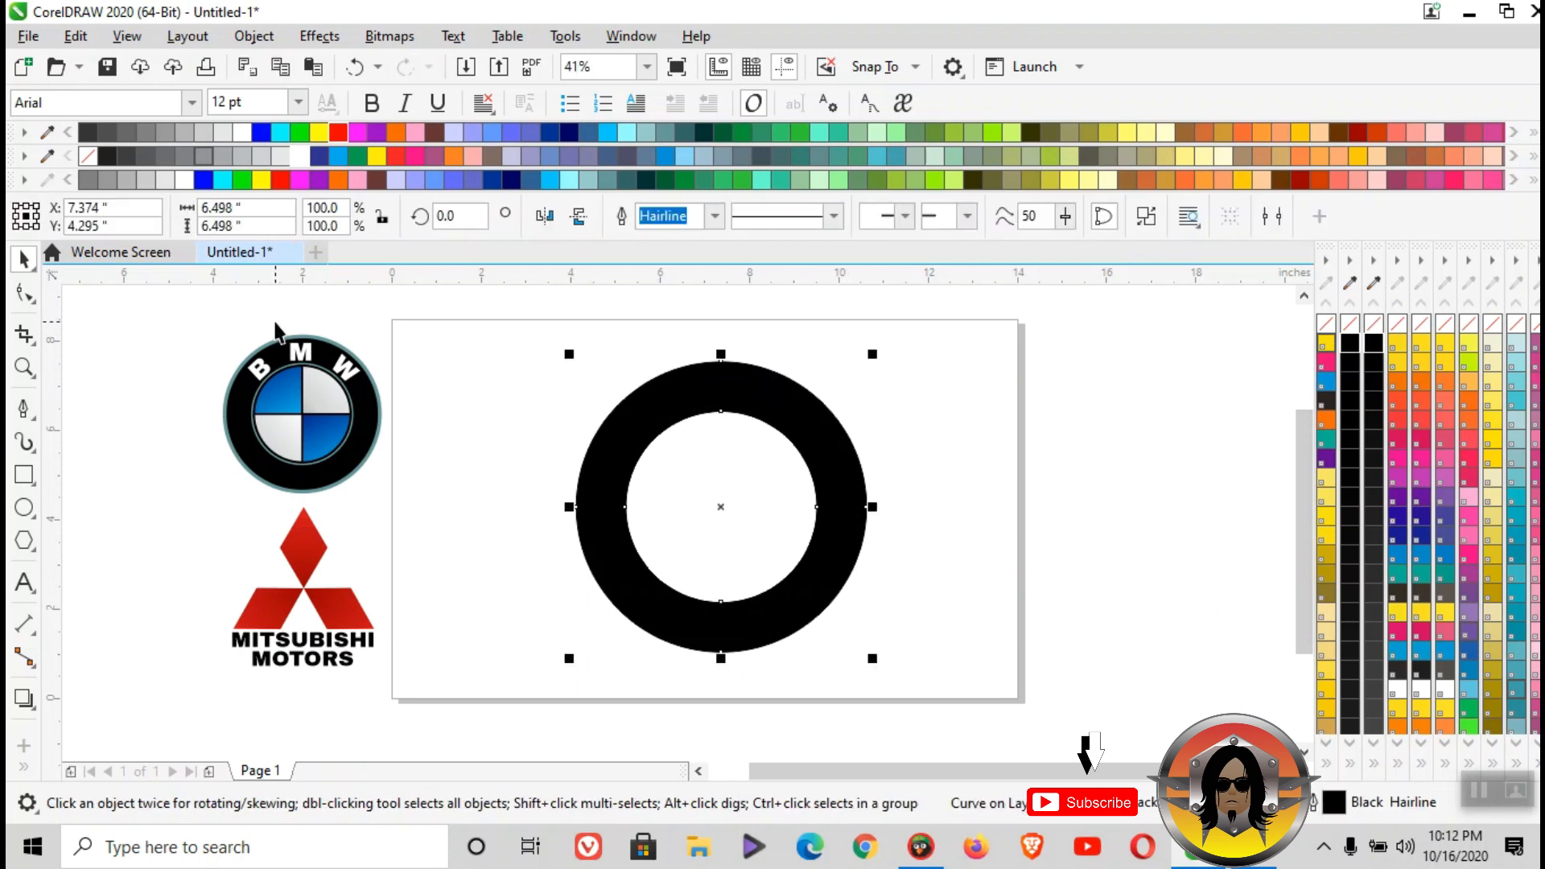
click(715, 215)
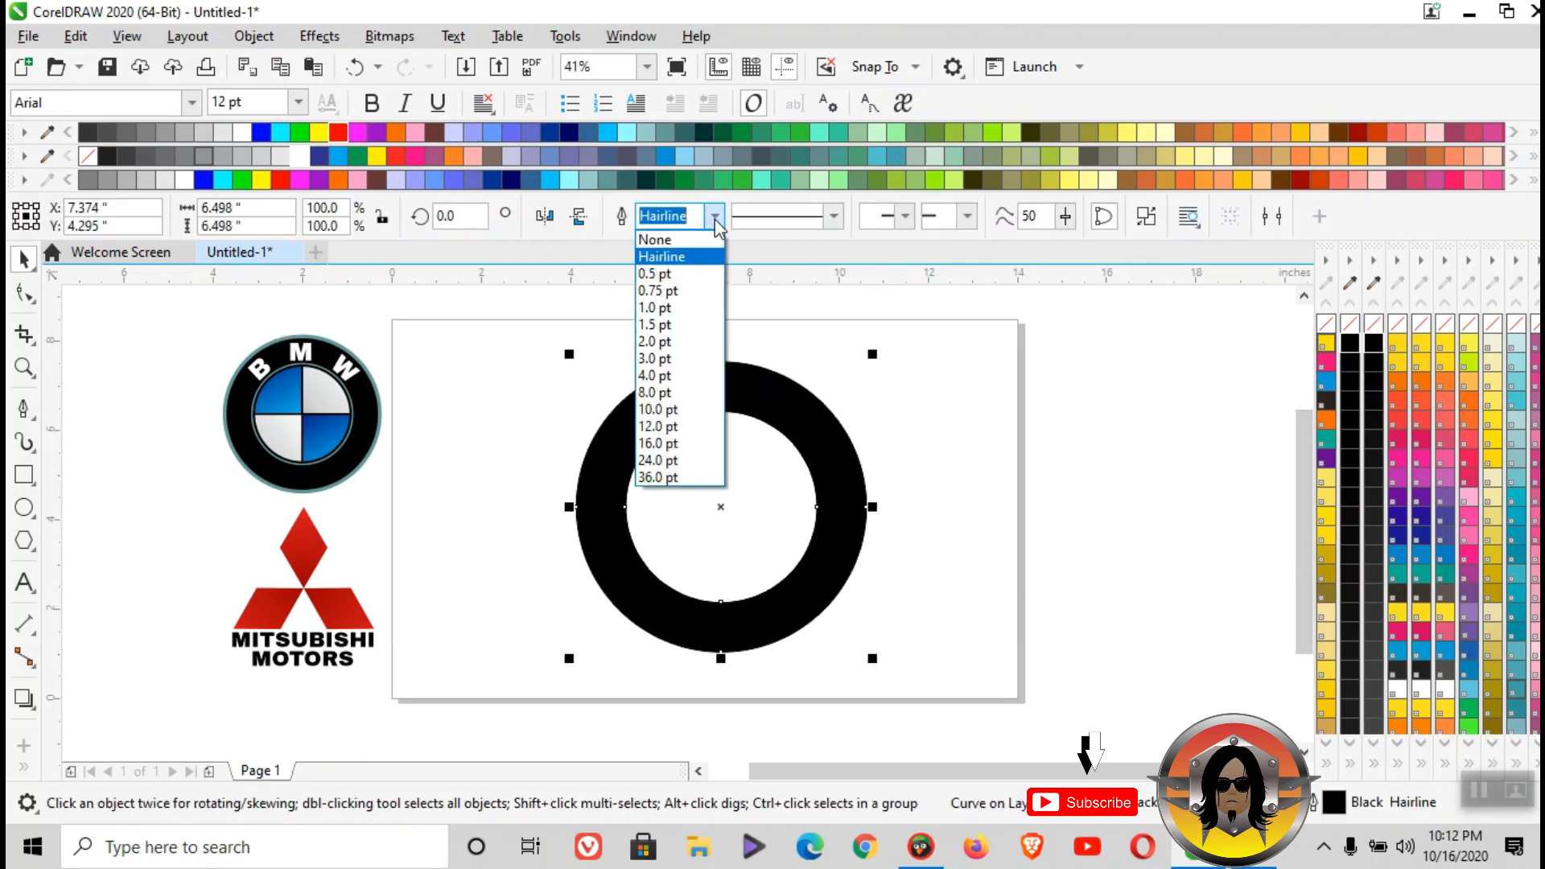
click(711, 375)
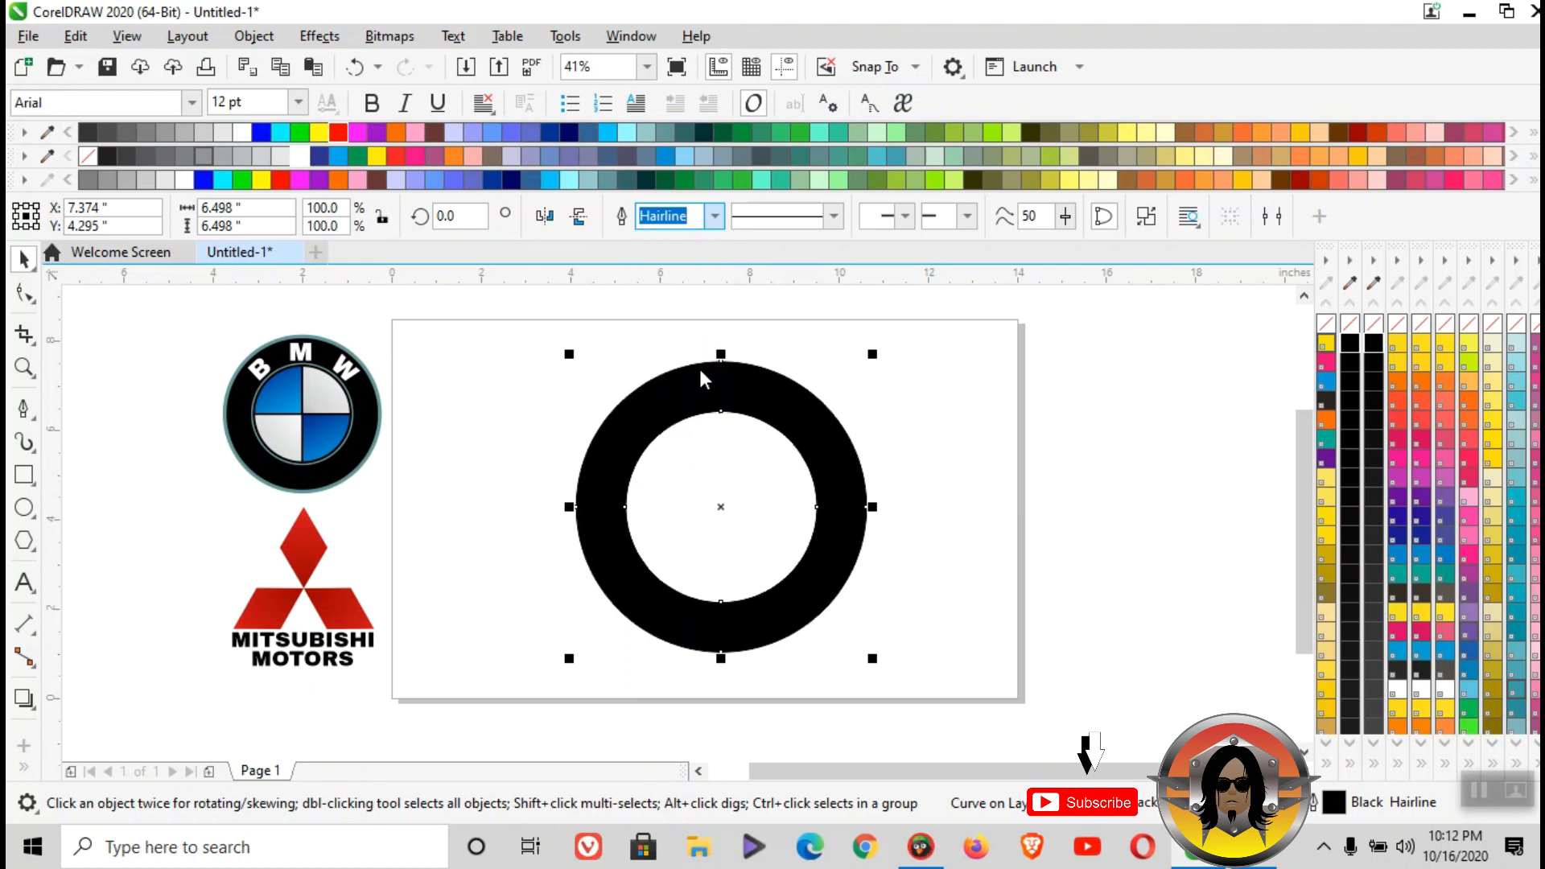
right_click(584, 130)
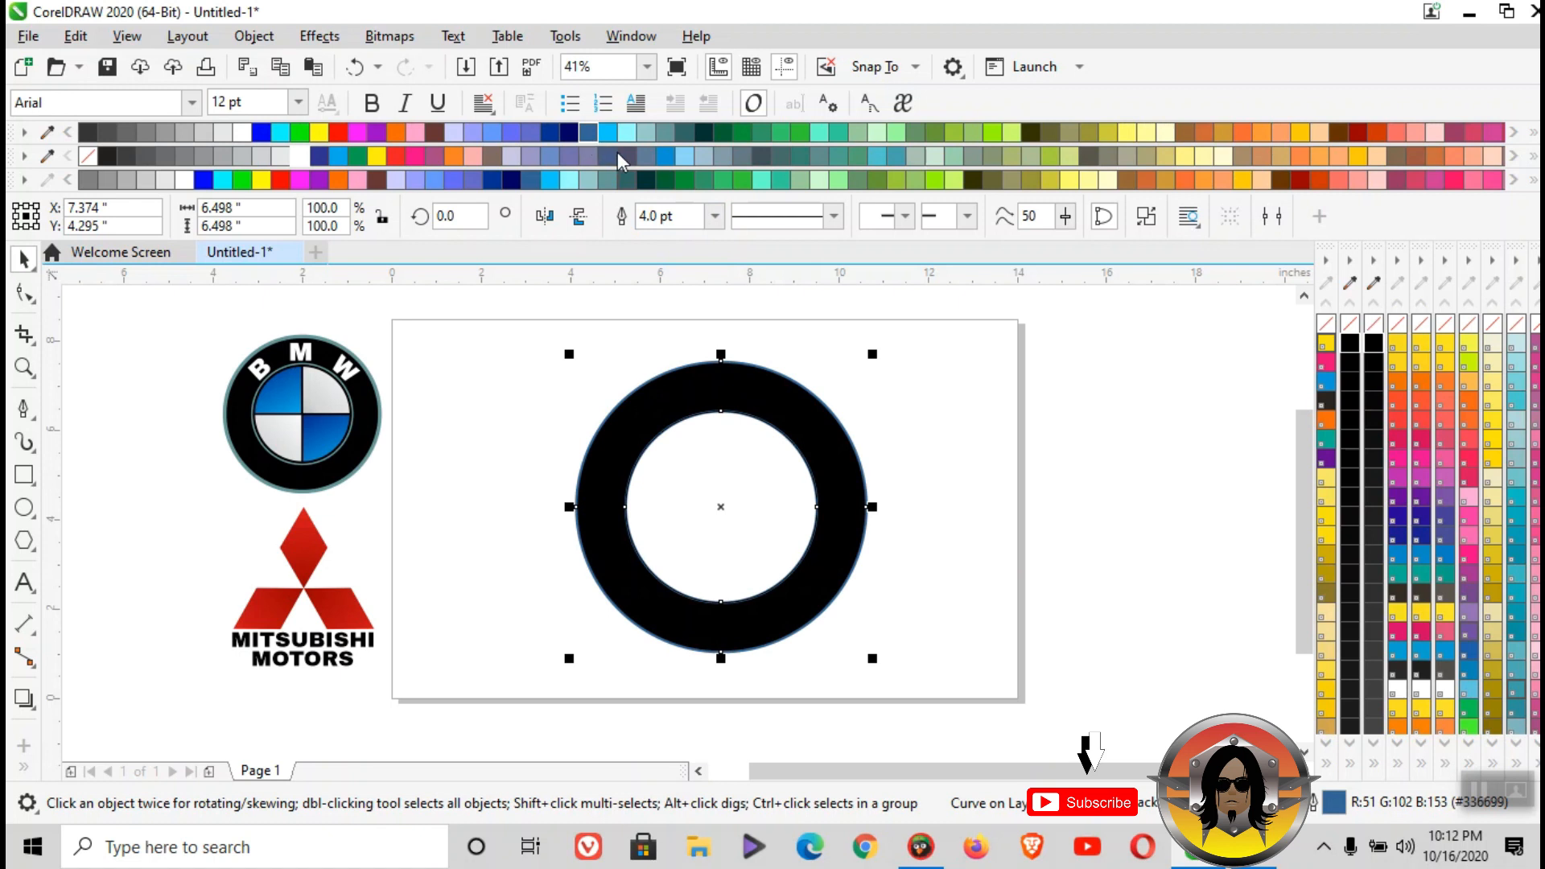
- Increase the ring's blue outline width to 6 pt
click(664, 216)
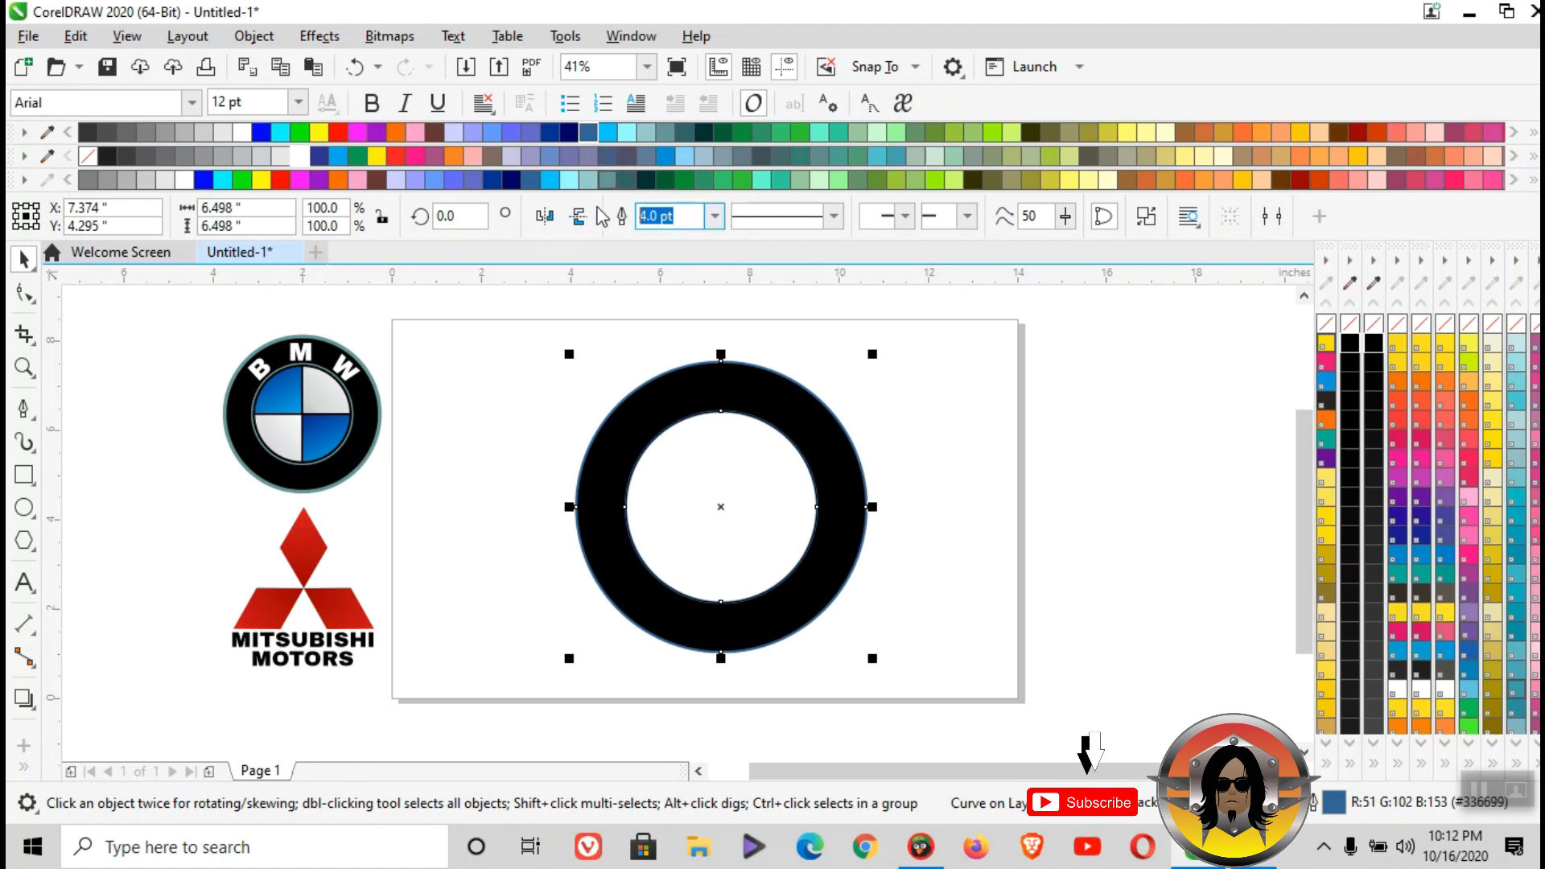
text(6)
key(Return)
click(930, 443)
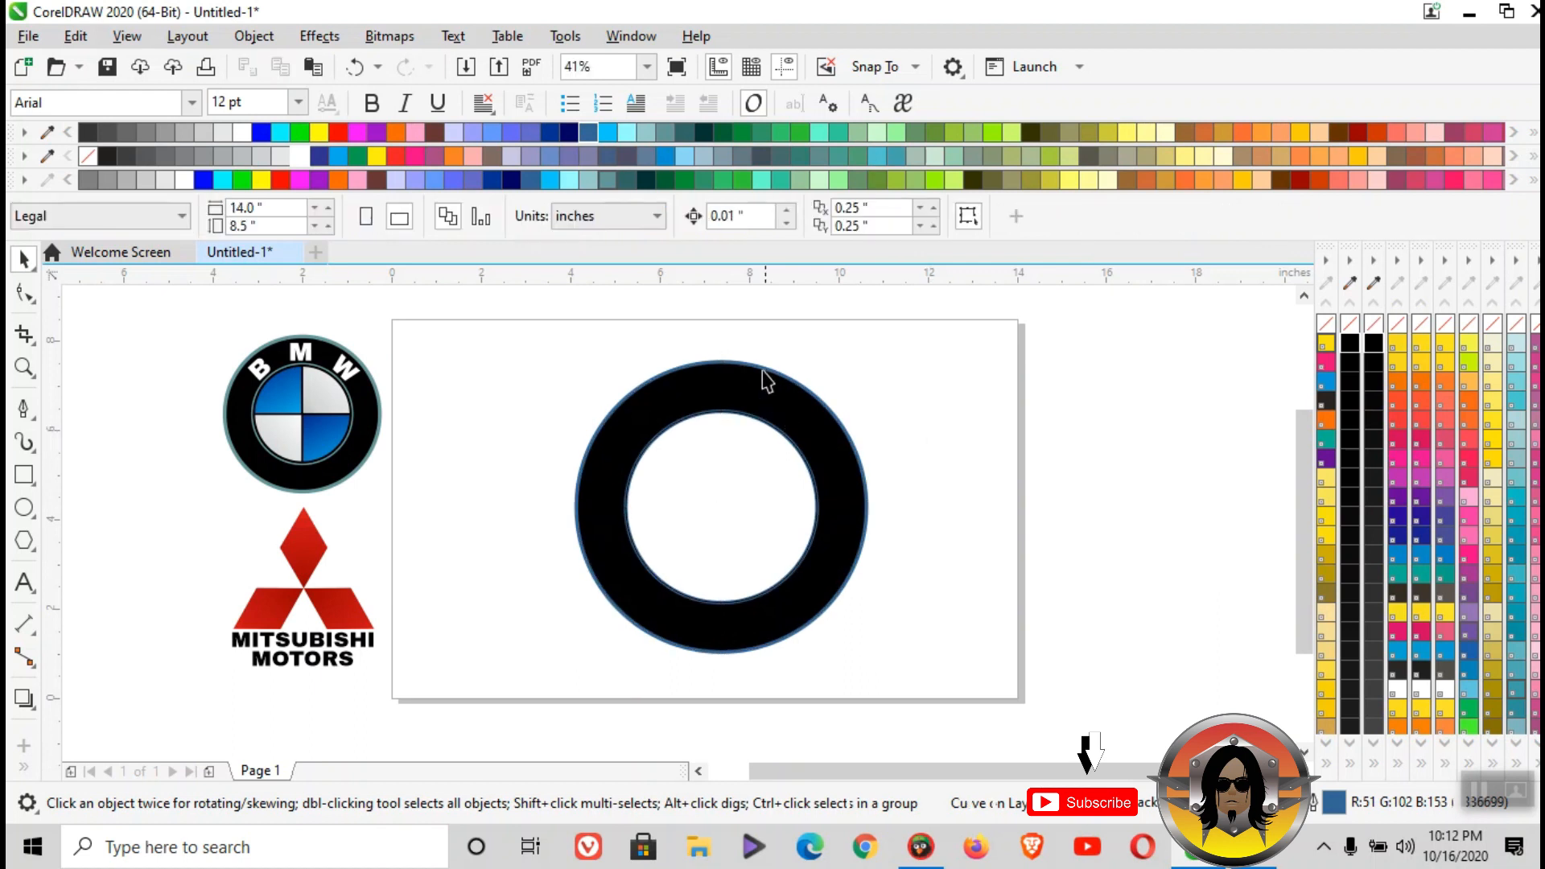
scroll(761, 377, up, 3)
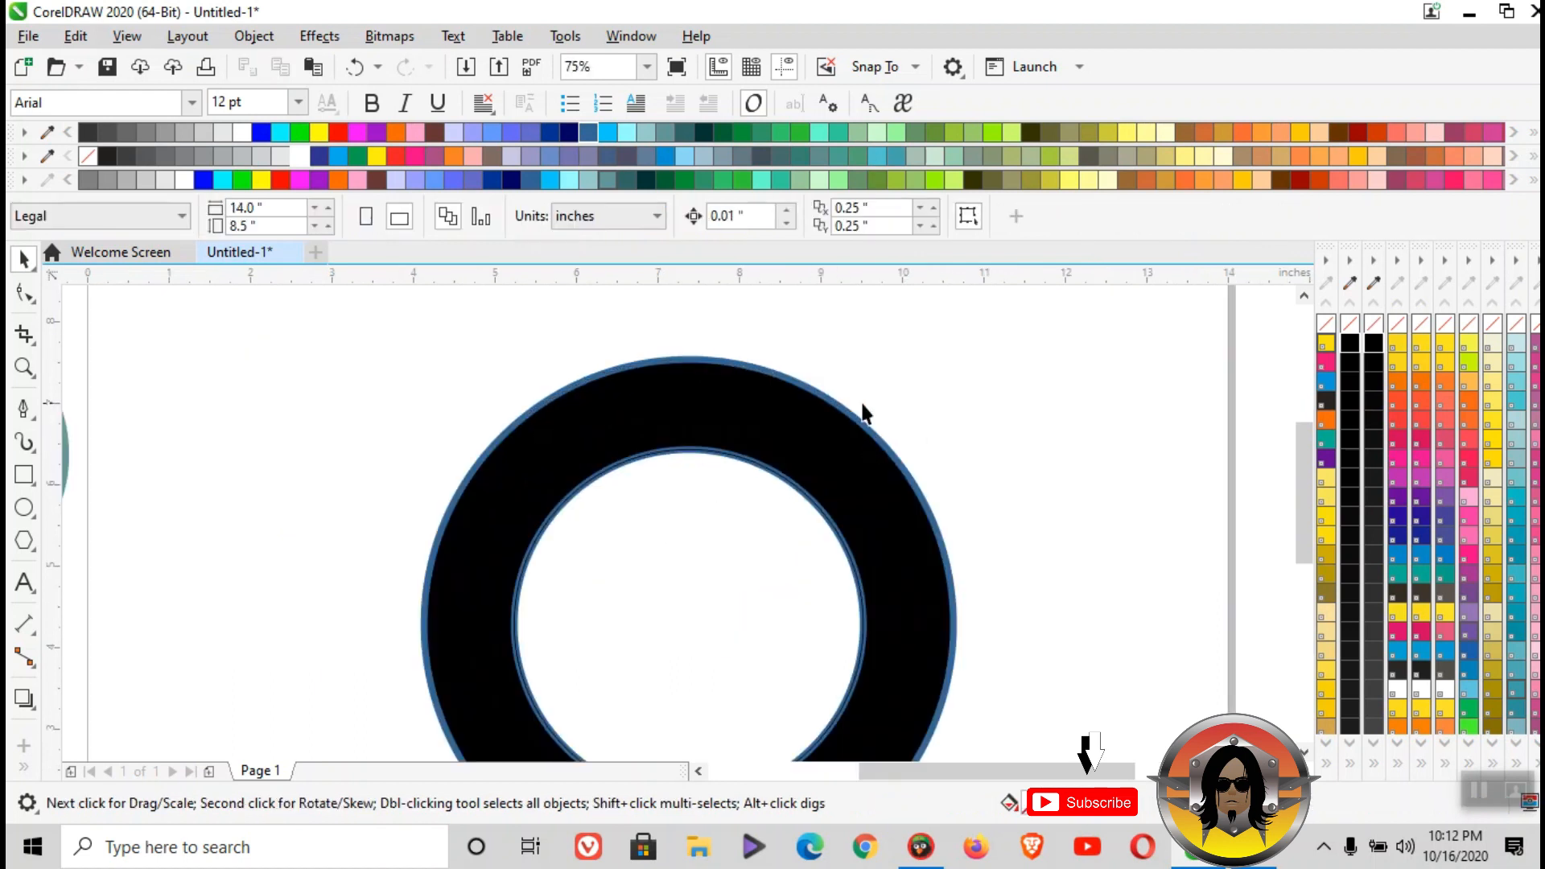
scroll(862, 414, down, 3)
- Scale the inner circle down about its centre to about 4.086 inches, leaving a narrow gap inside the ring
click(808, 487)
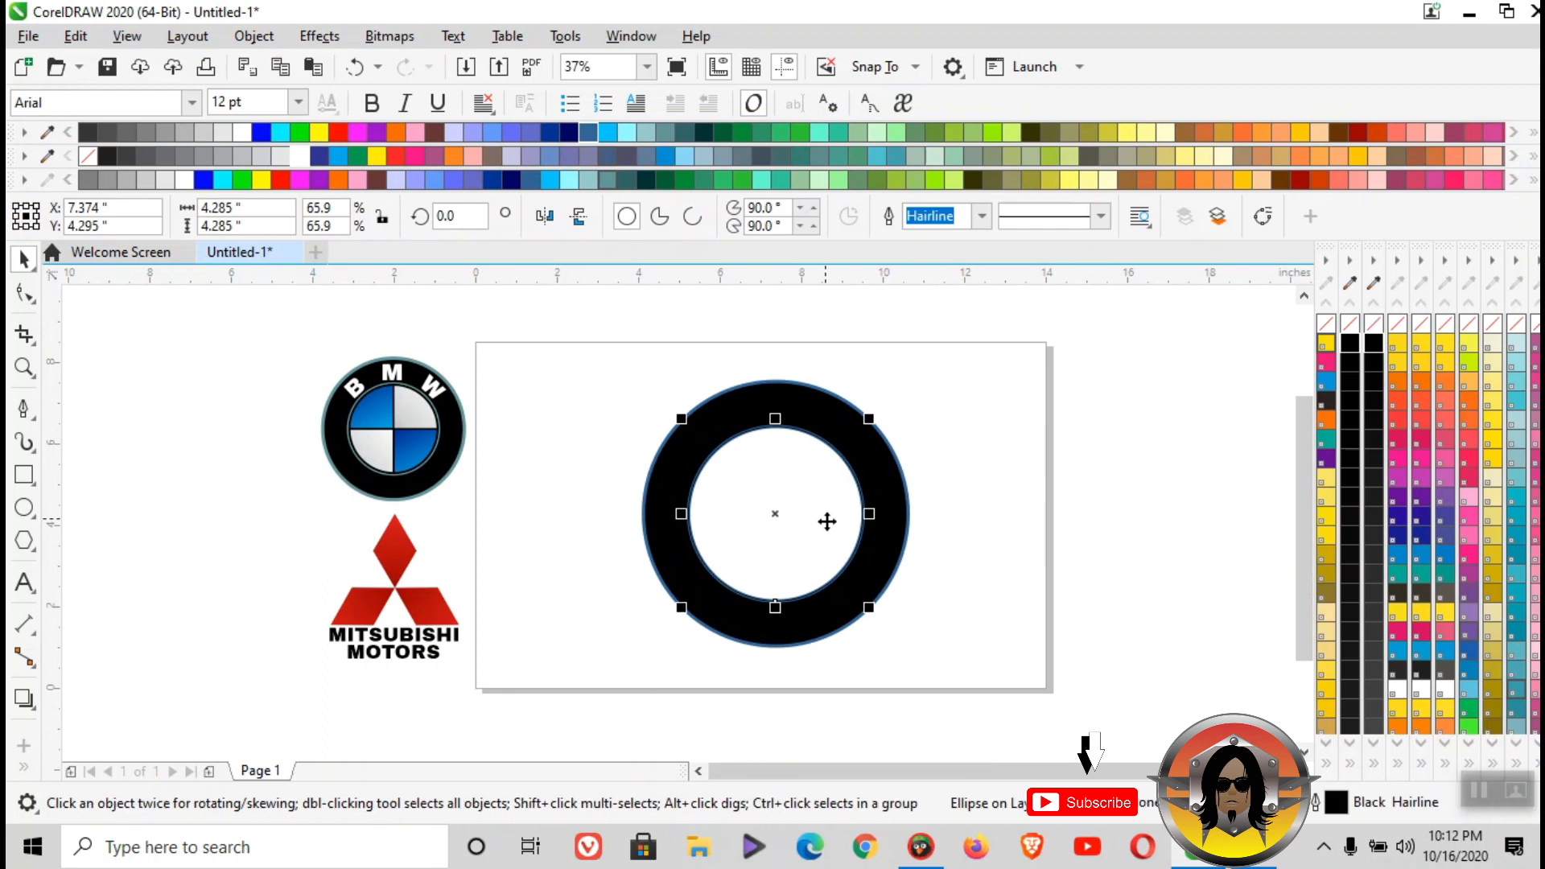
scroll(862, 614, up, 3)
drag(868, 596, 890, 631)
scroll(854, 593, up, 2)
scroll(825, 569, up, 2)
scroll(847, 571, down, 2)
scroll(848, 571, down, 4)
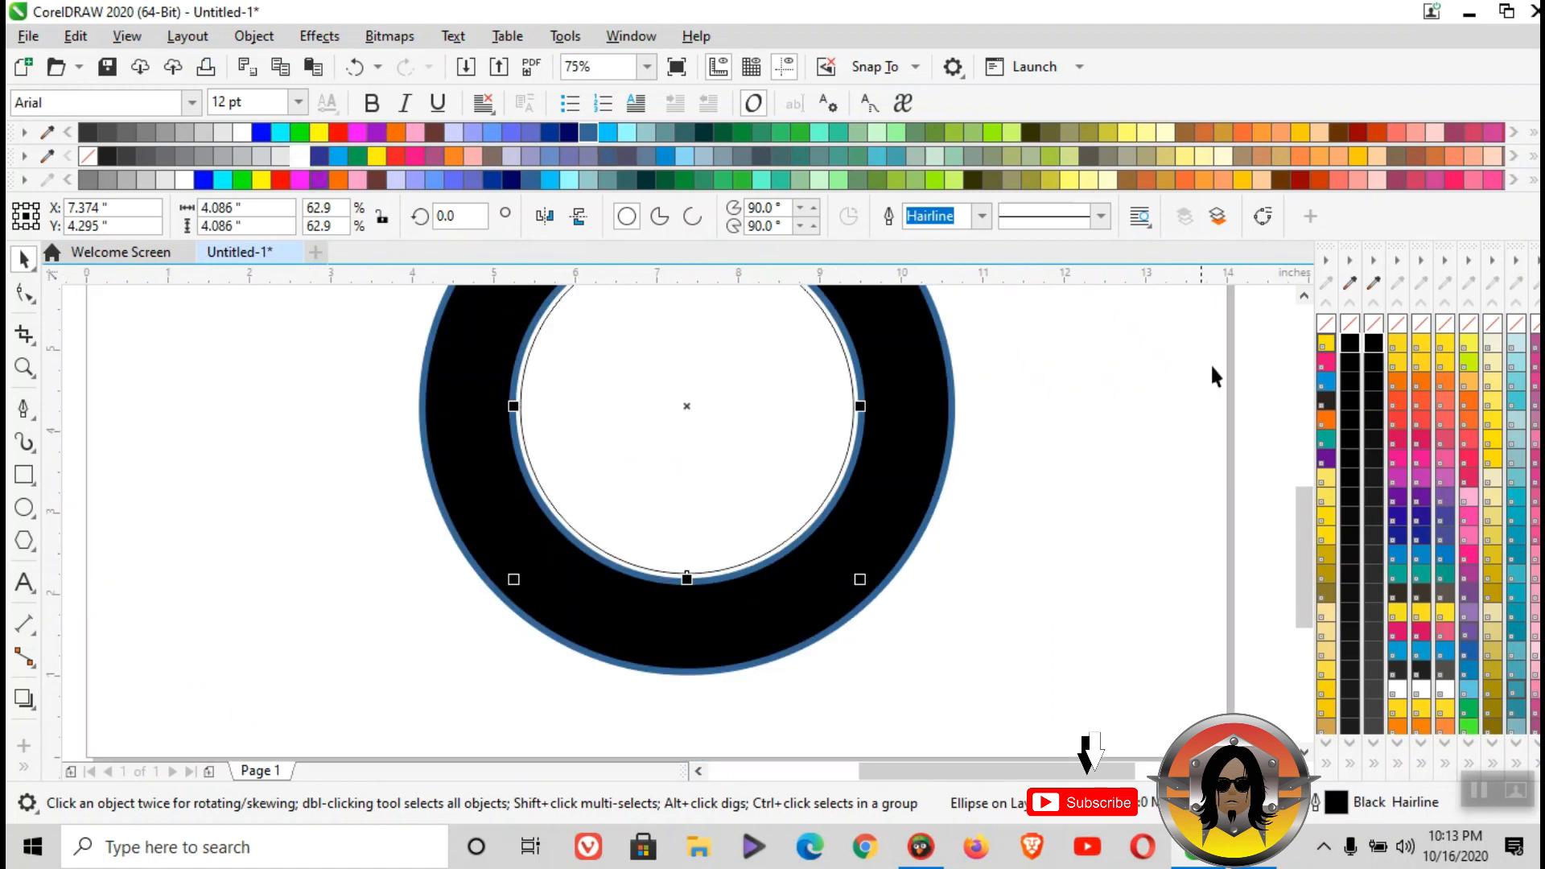
- Draw a straight horizontal Pen line about 8.08 inches long through the circles' centre and give it a black outline
drag(1304, 523, 1303, 489)
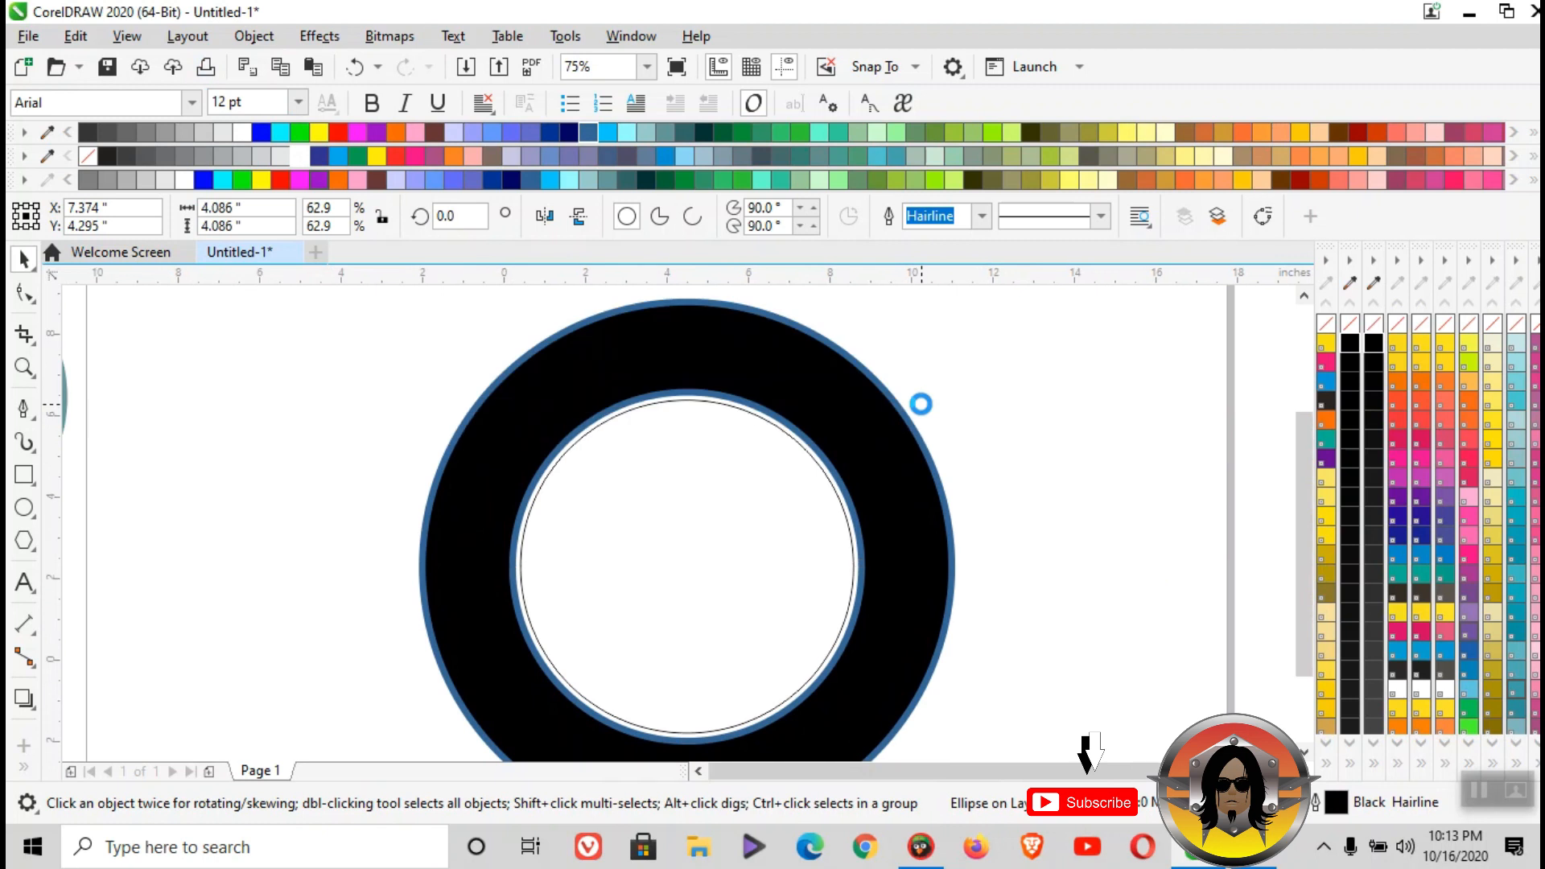
scroll(924, 409, down, 2)
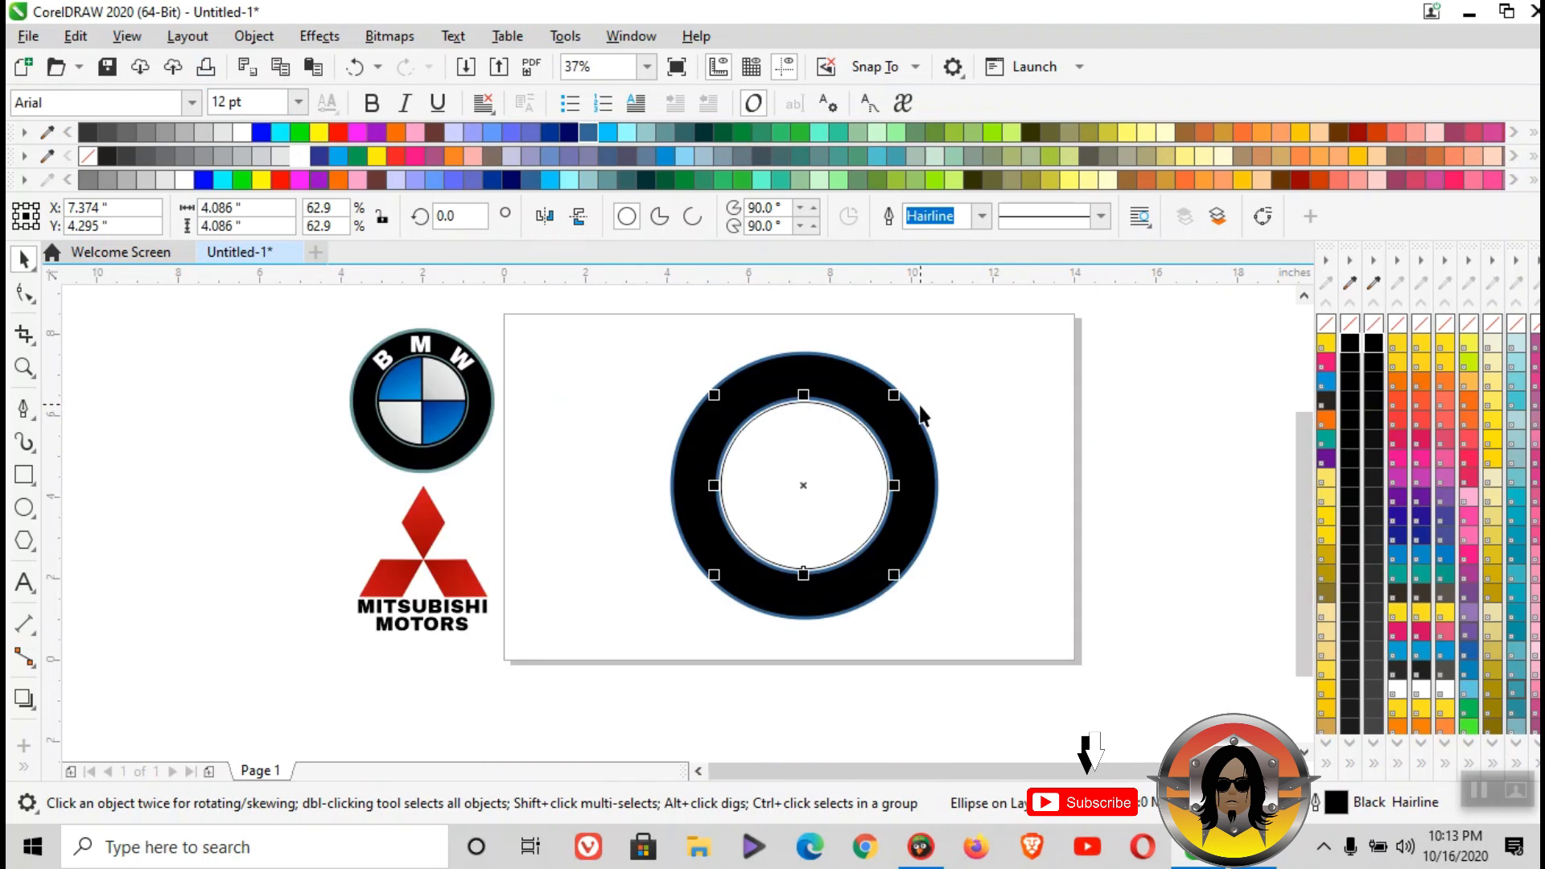
click(25, 412)
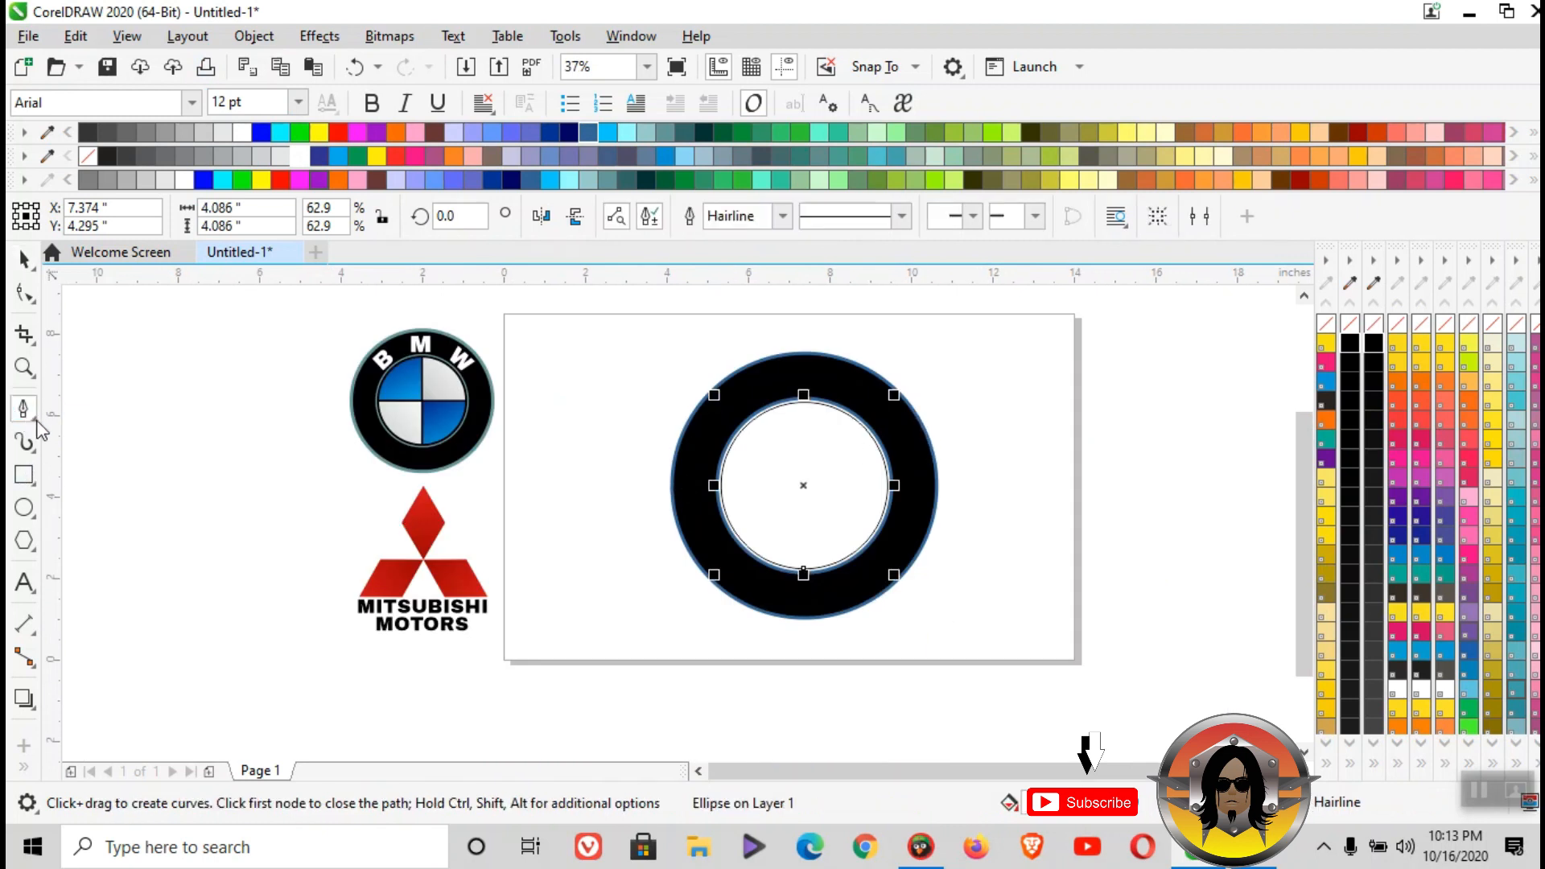
click(34, 422)
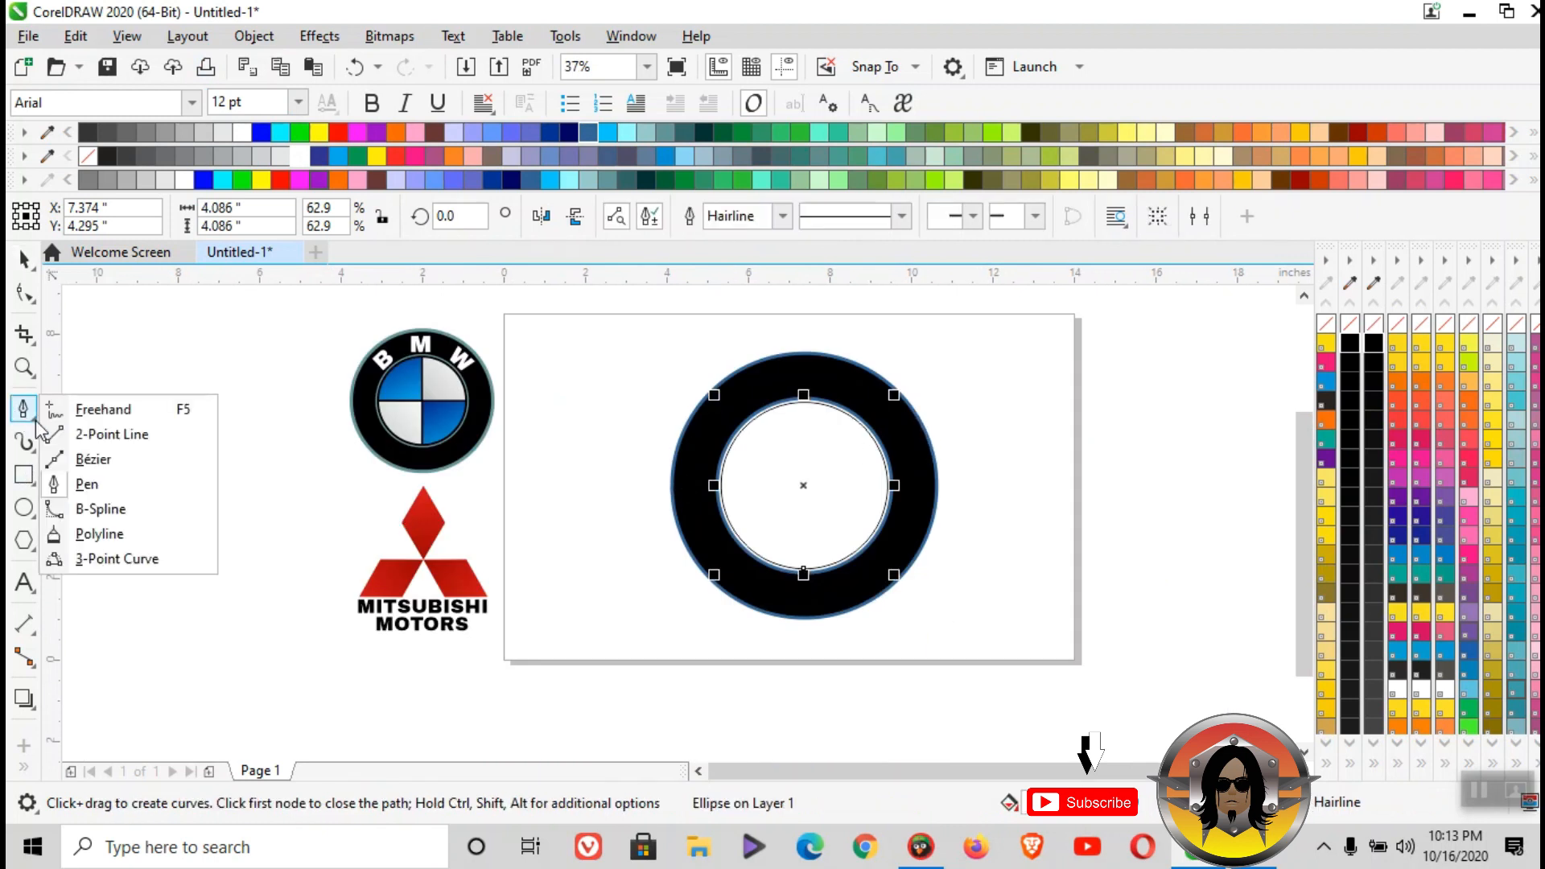
click(94, 483)
click(641, 485)
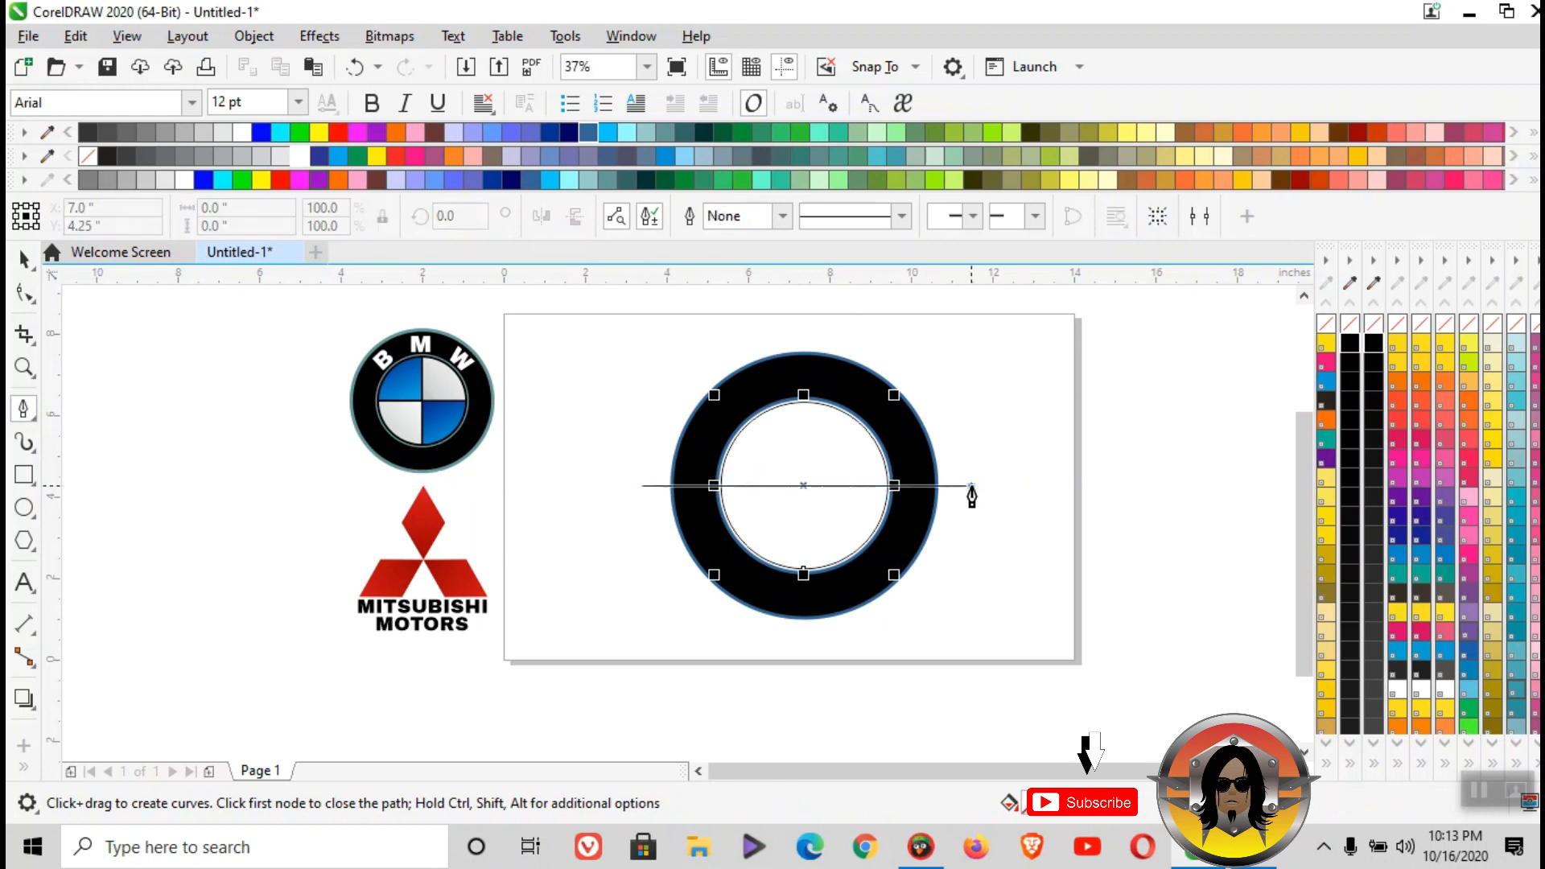
double_click(971, 486)
key(space)
right_click(1350, 335)
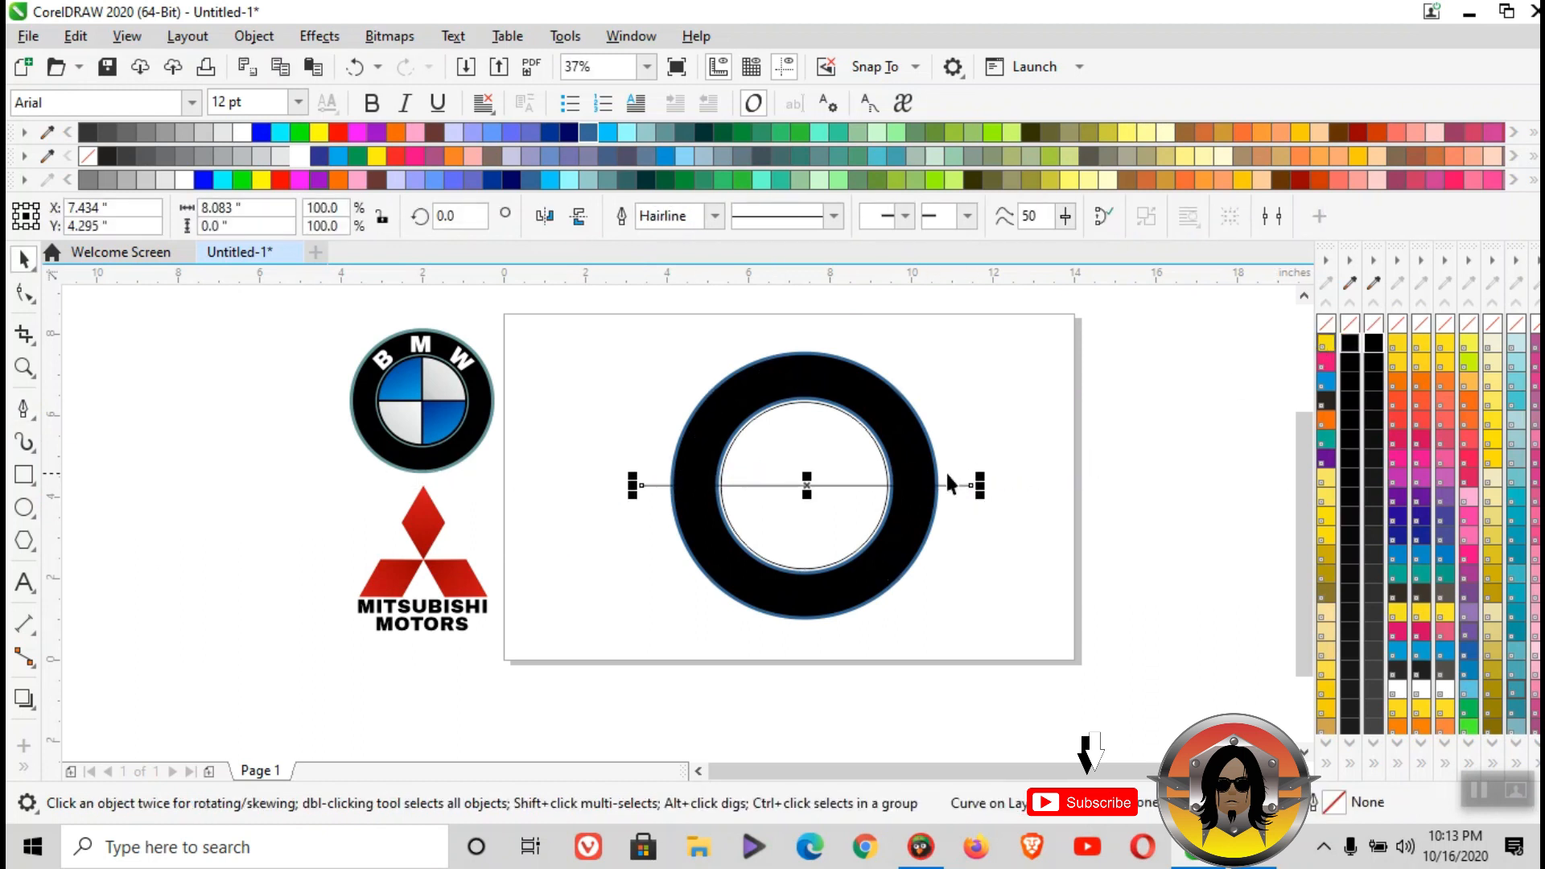
- Align the horizontal line's centre with the inner circle's vertical centre axis
shift+click(823, 455)
key(c)
click(1023, 438)
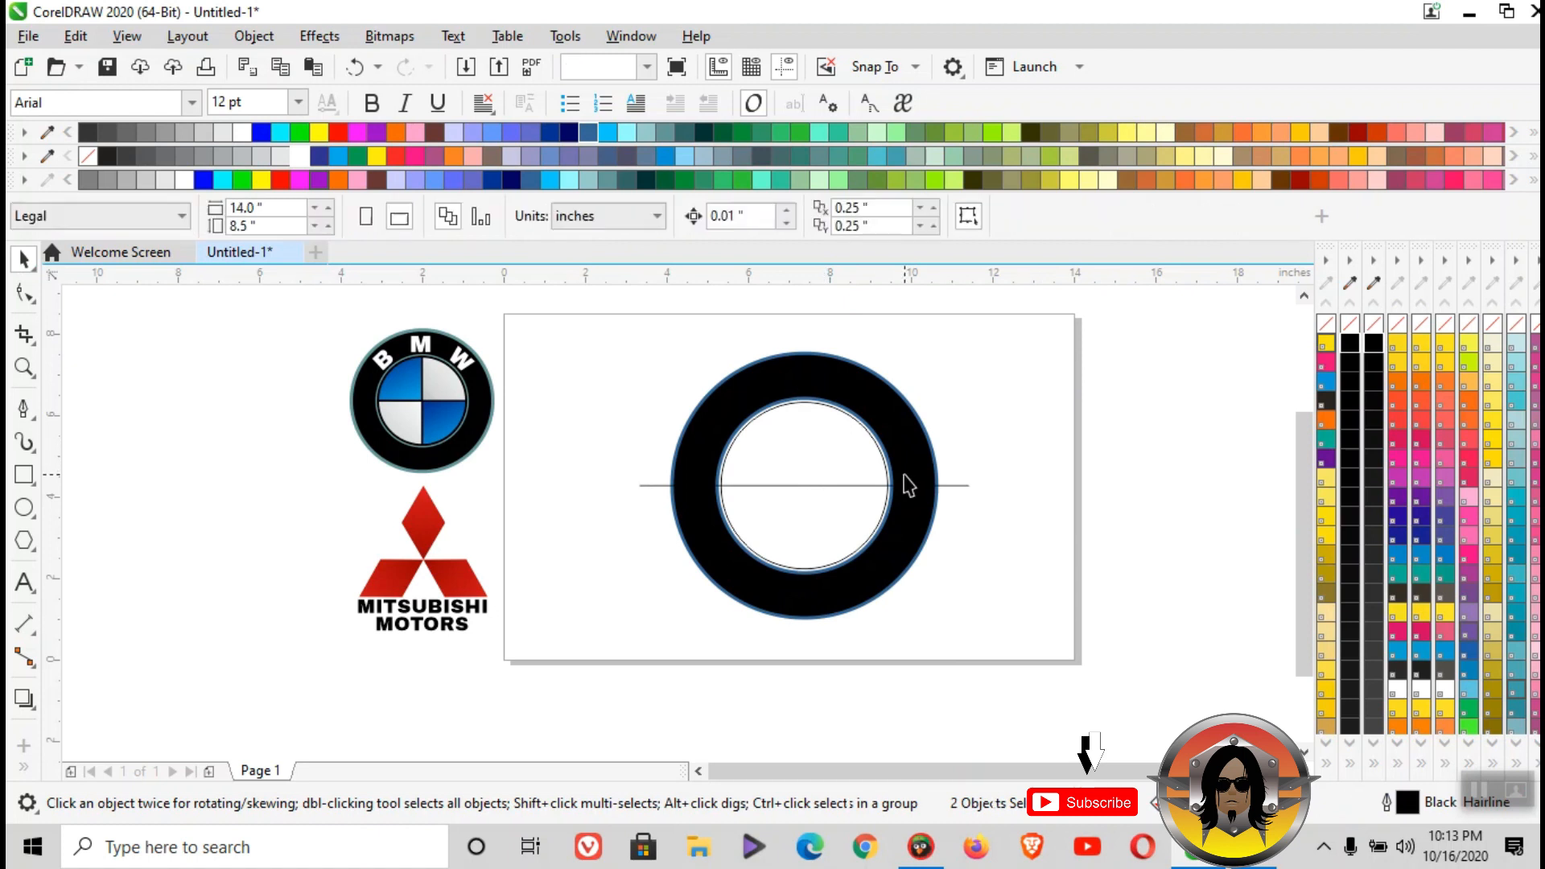
- Create a copy of the horizontal line rotated to 270 degrees about its centre, forming a cross over the circles
click(821, 483)
click(821, 483)
drag(984, 471, 801, 680)
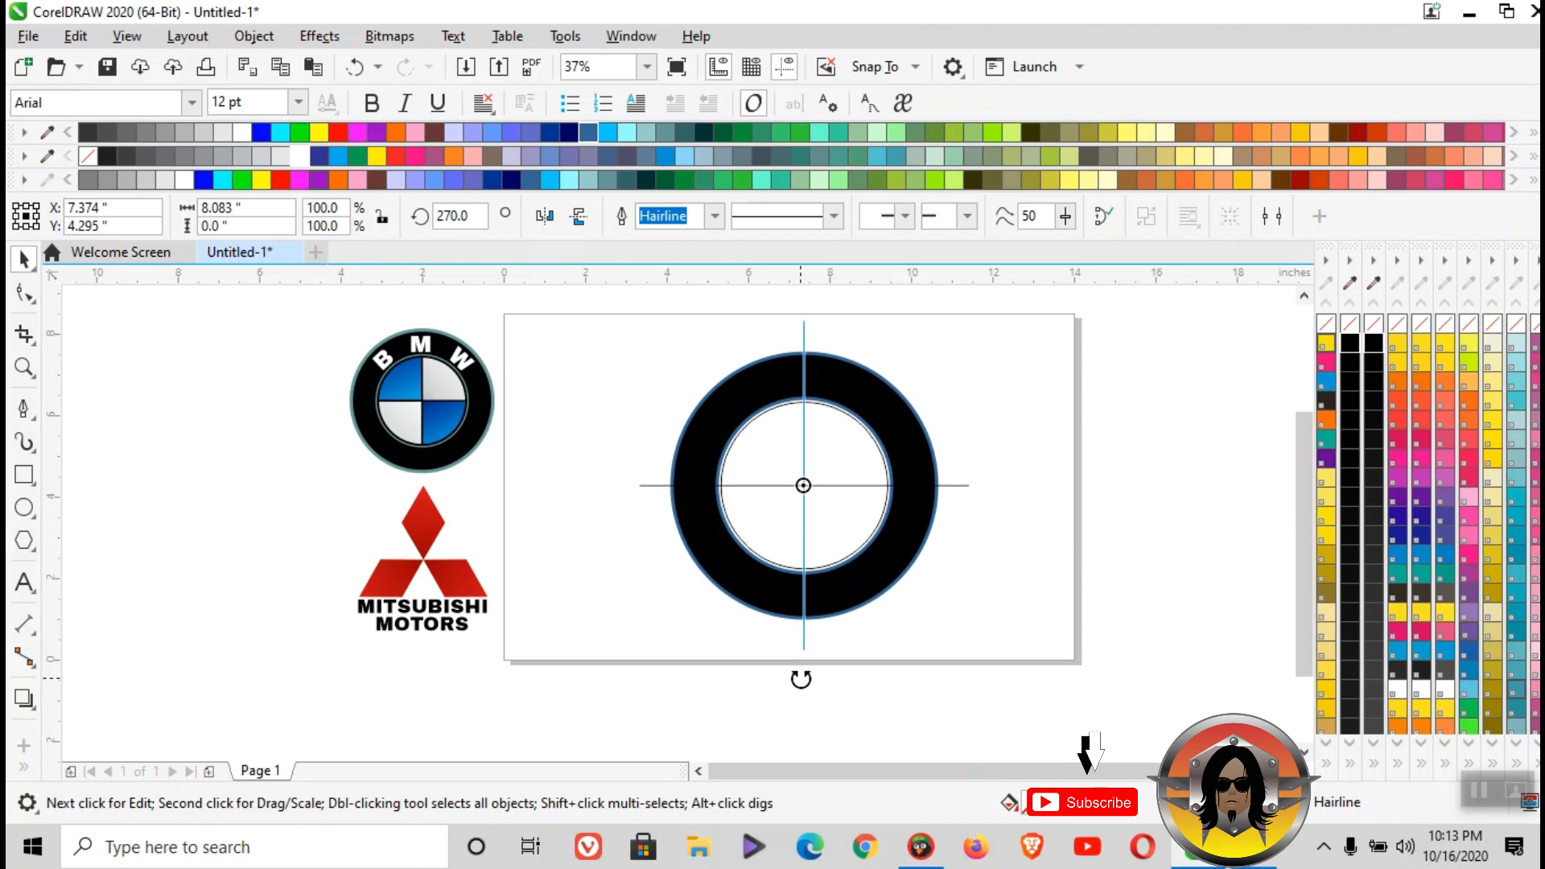
drag(801, 680, 802, 676)
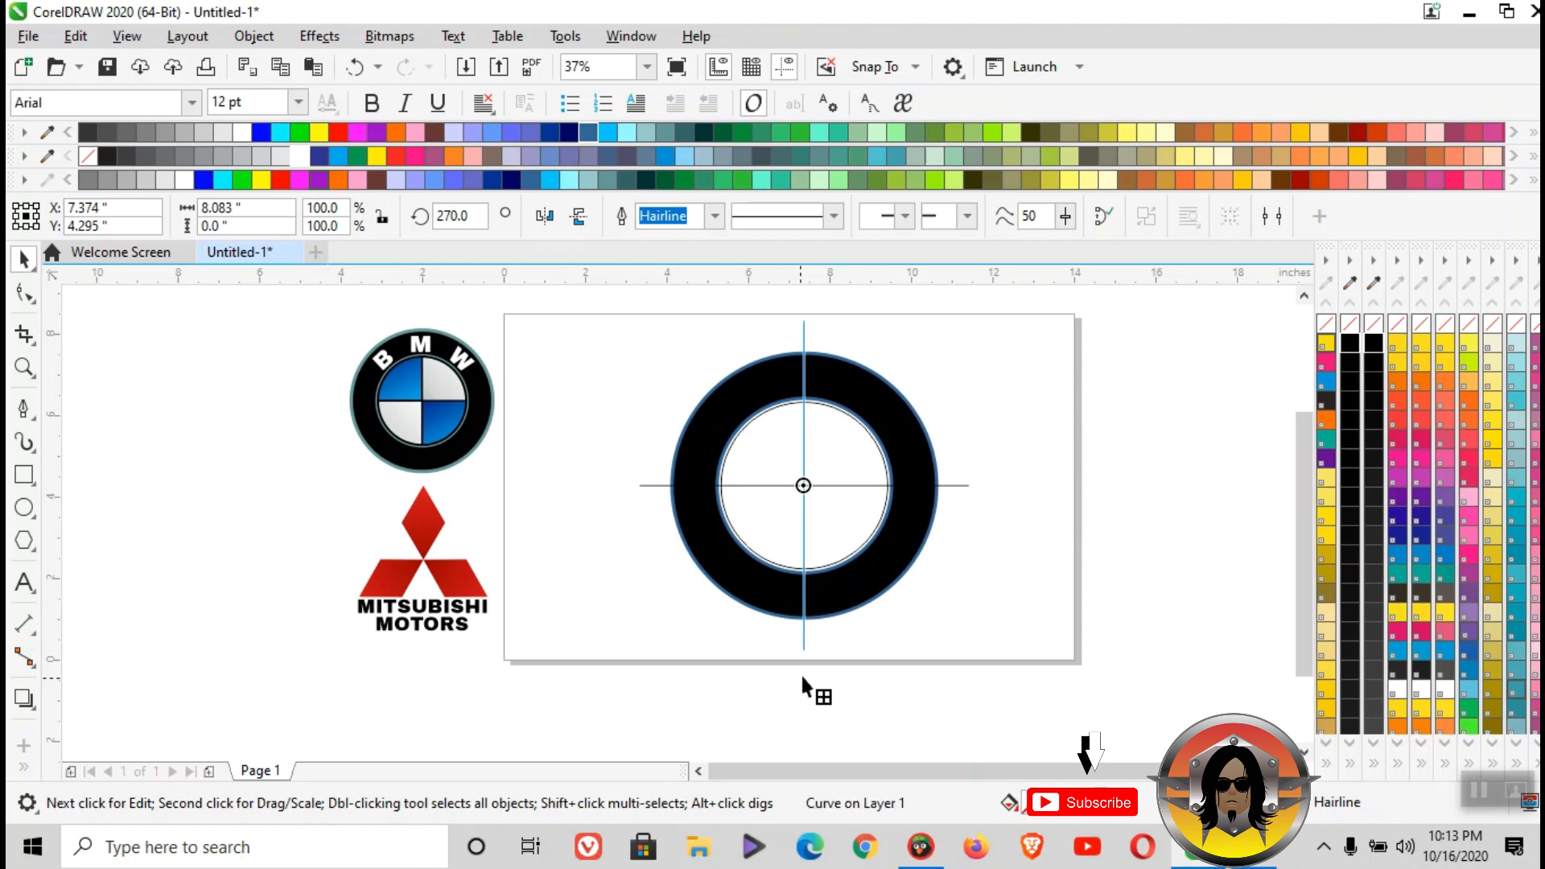
click(1014, 392)
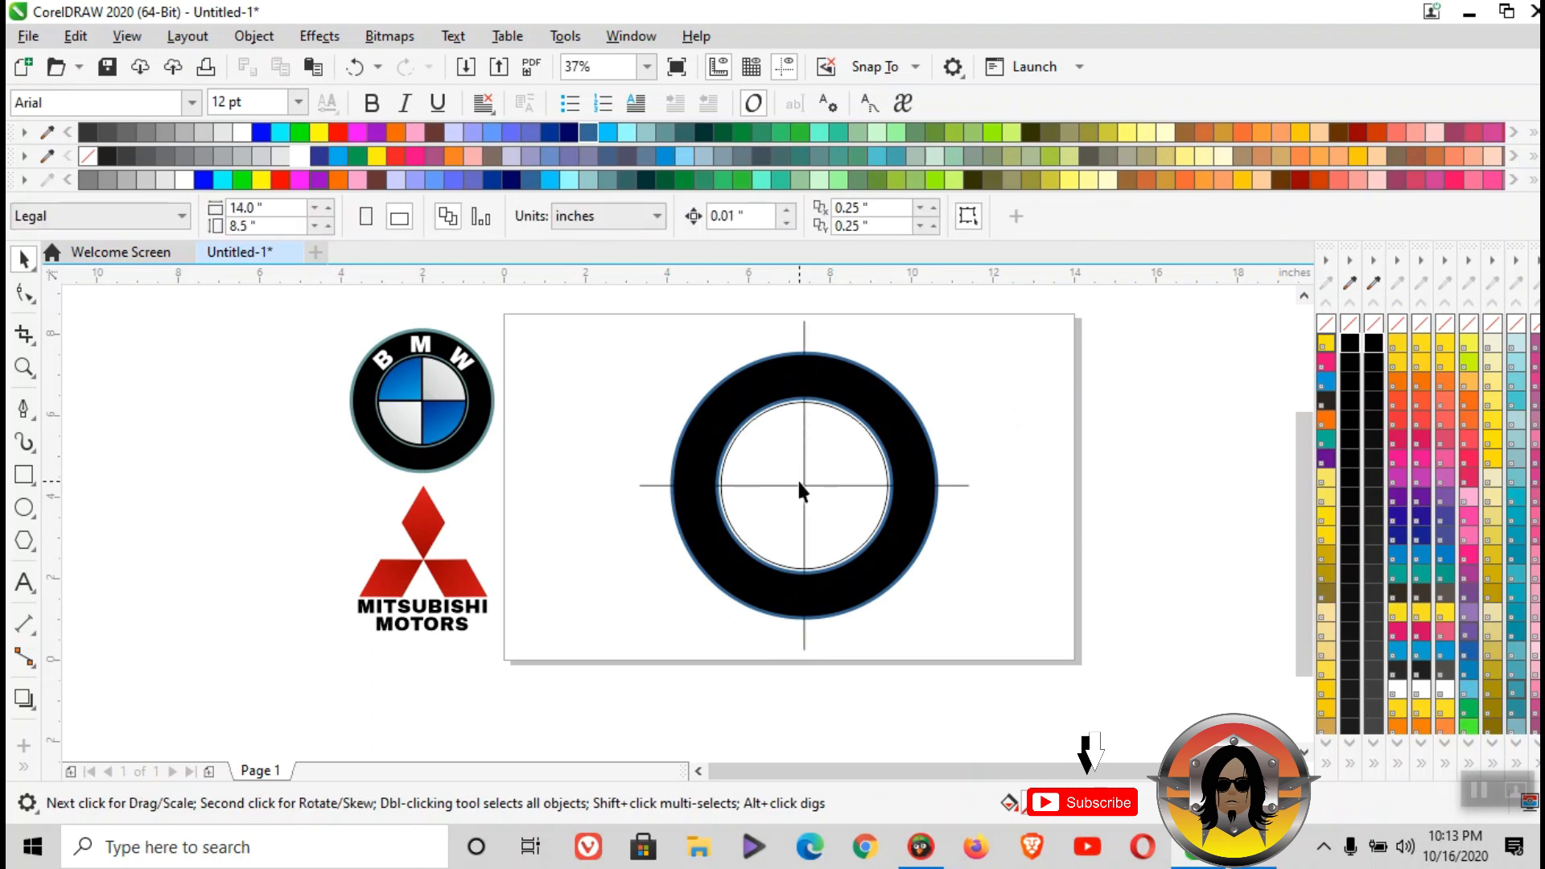
- Use Smart Fill with the current blue-grey fill and 0.5 pt outline on all four quadrants of the inner circle
click(29, 768)
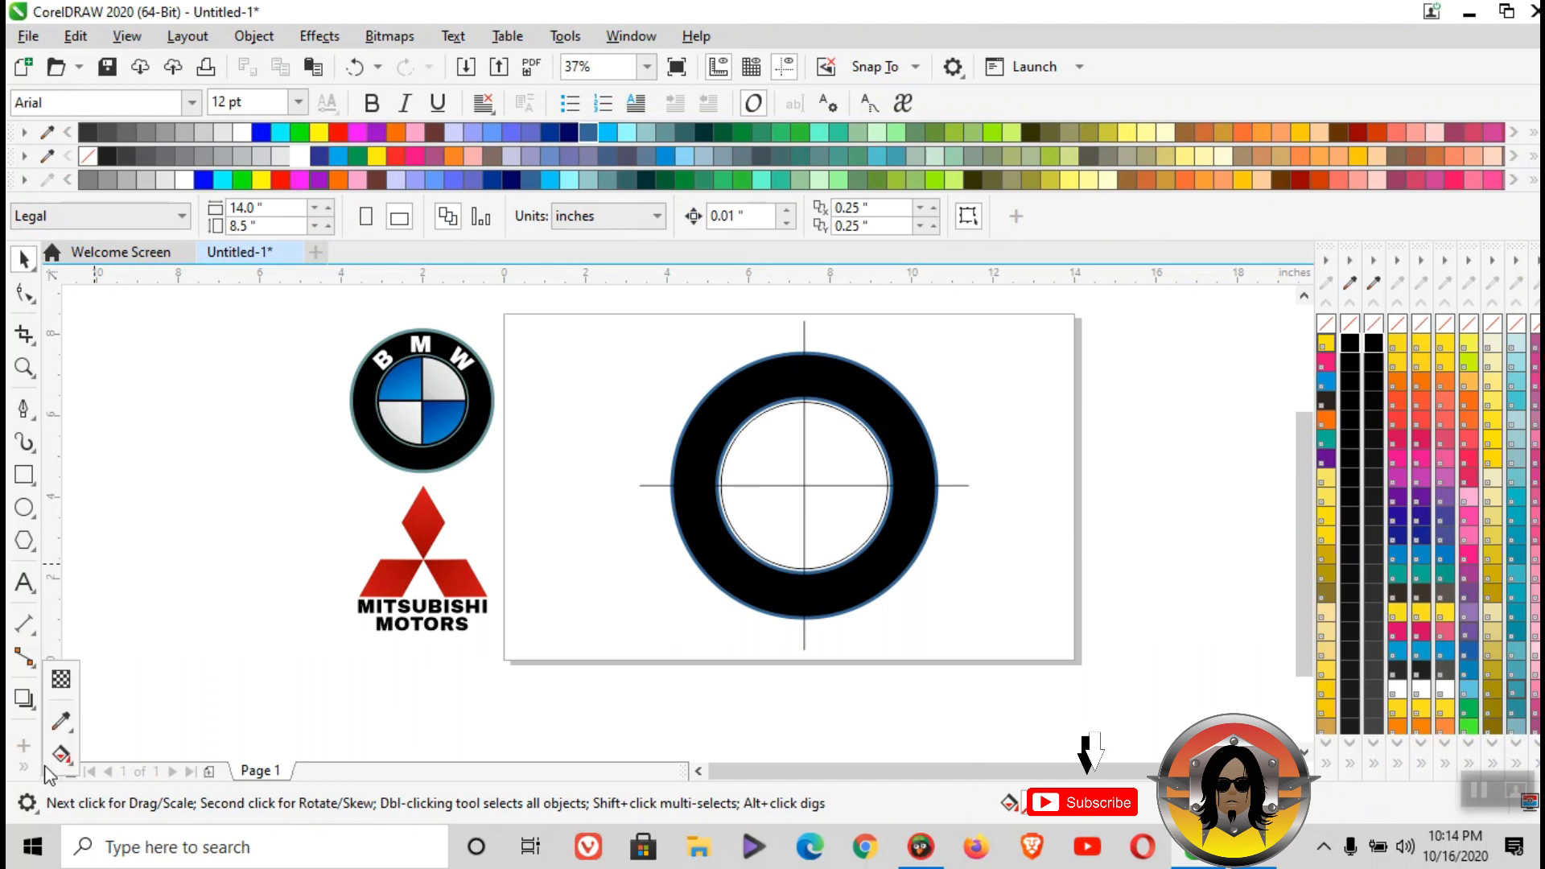
click(70, 766)
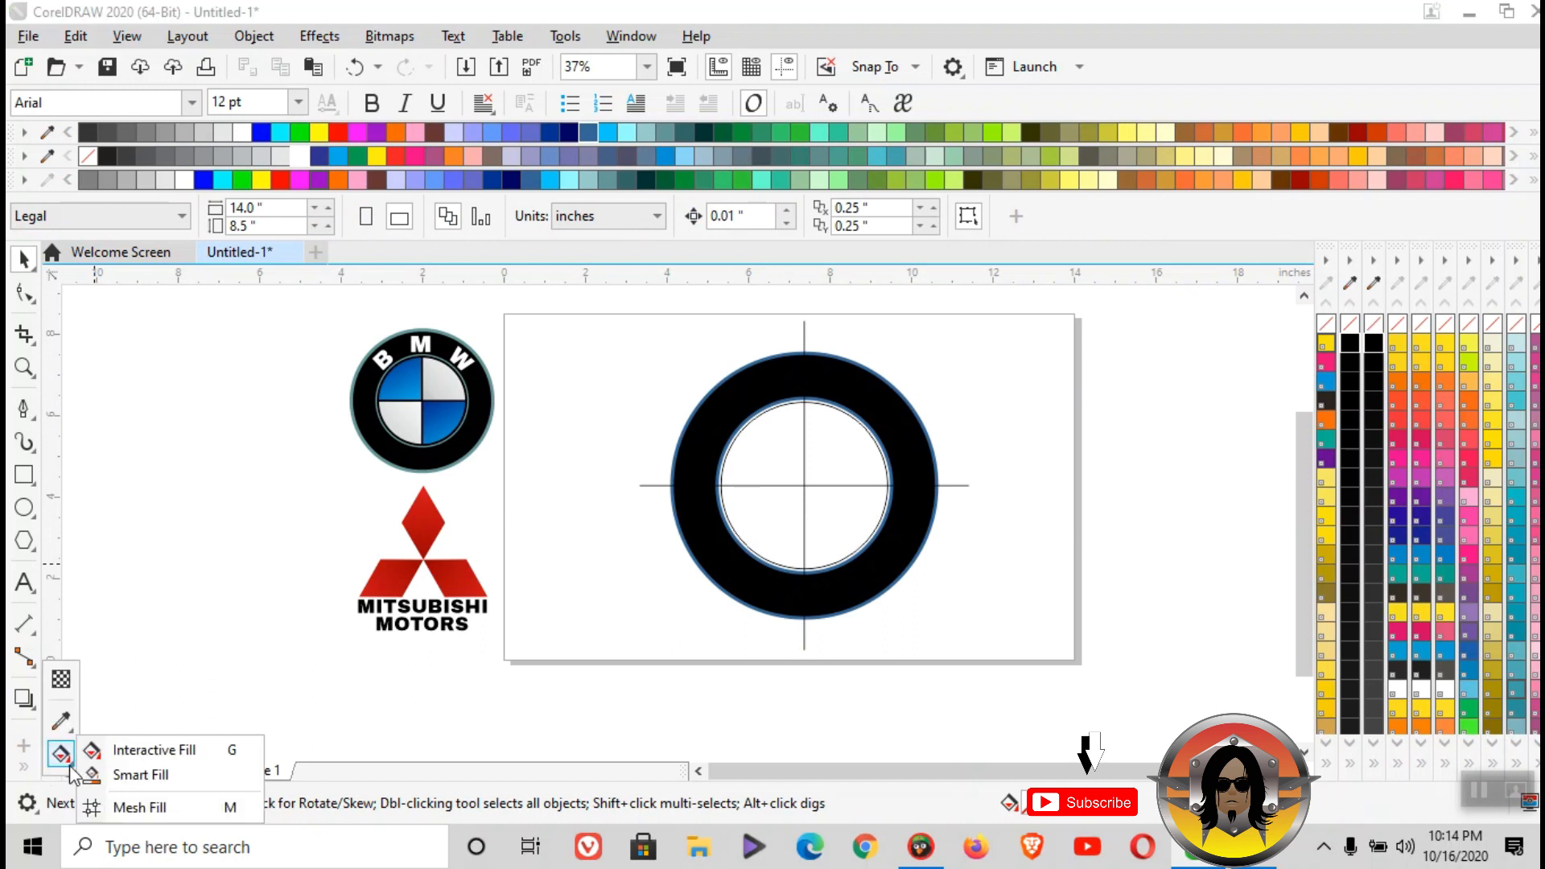
click(122, 776)
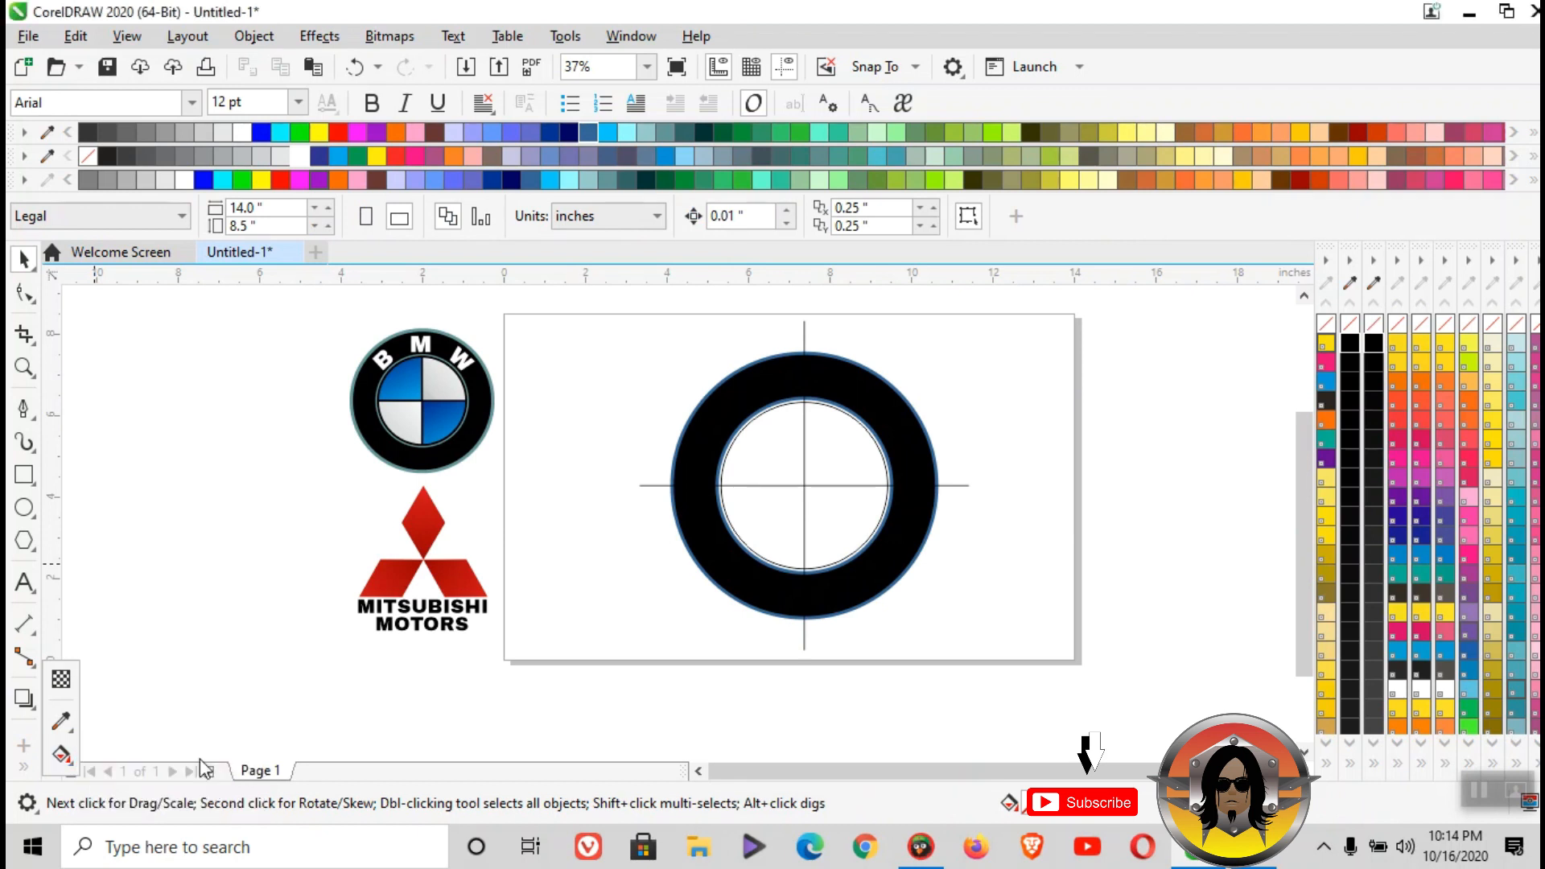
click(789, 451)
click(864, 460)
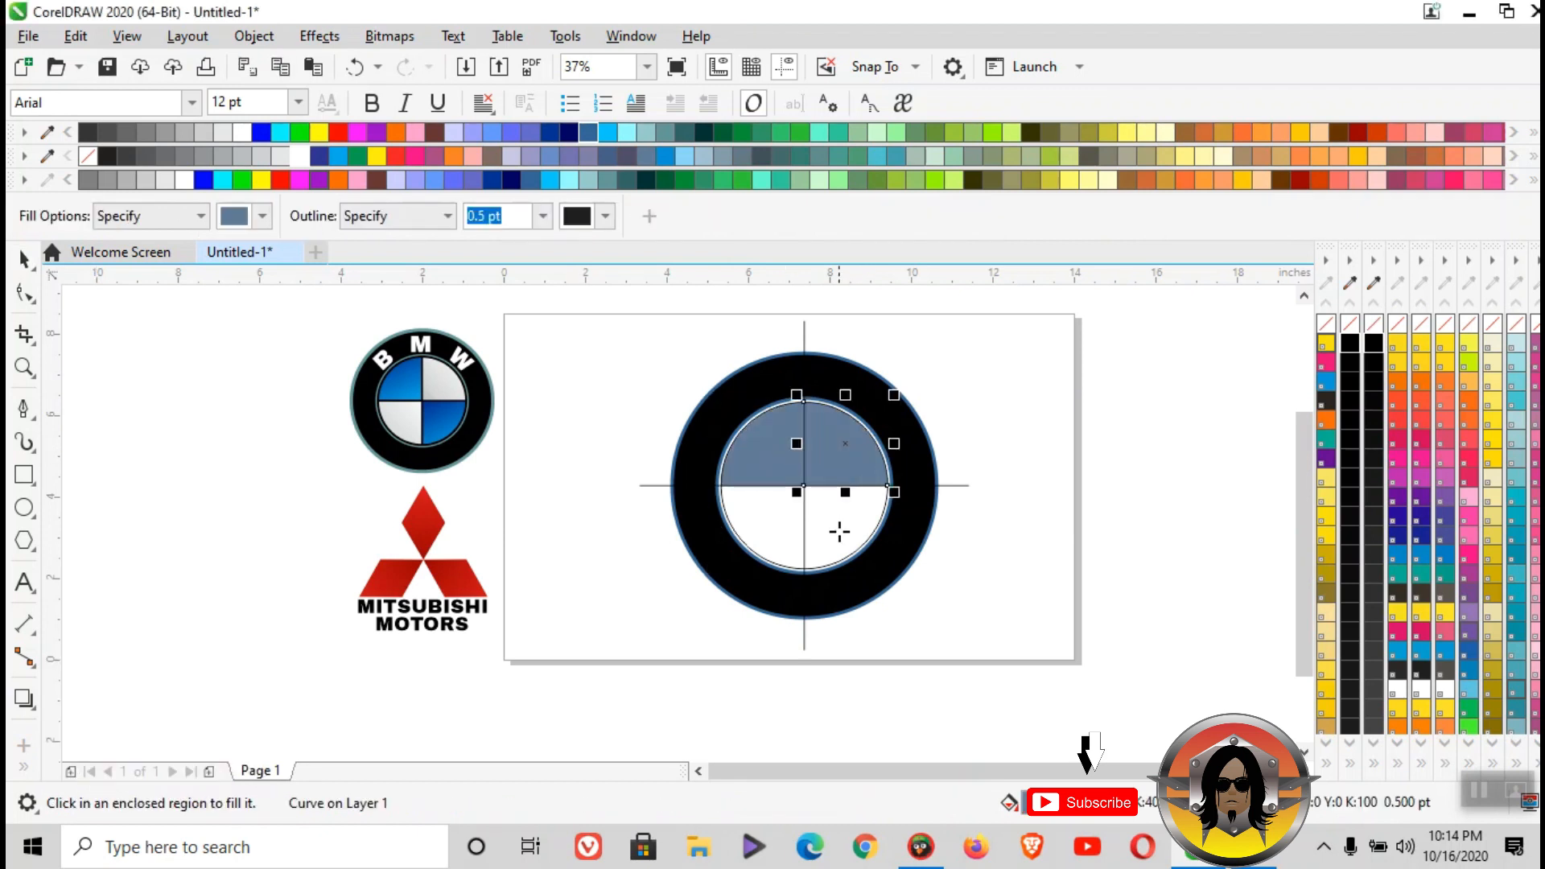
click(840, 531)
click(766, 529)
click(24, 258)
click(676, 354)
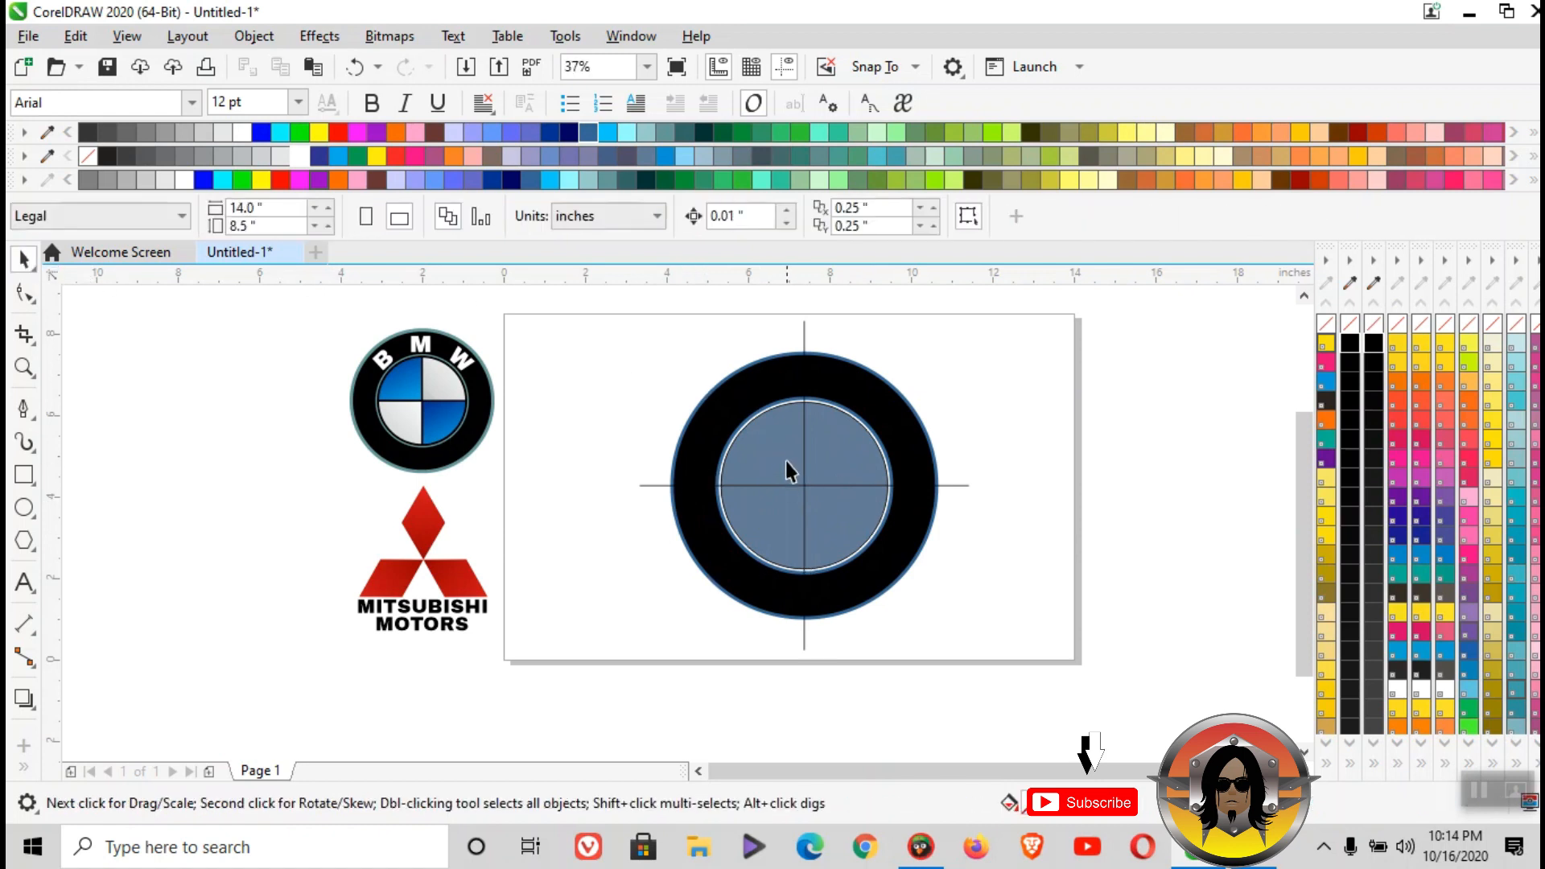
- Fill the upper-right and lower-left quadrants of the inner circle with white
click(846, 459)
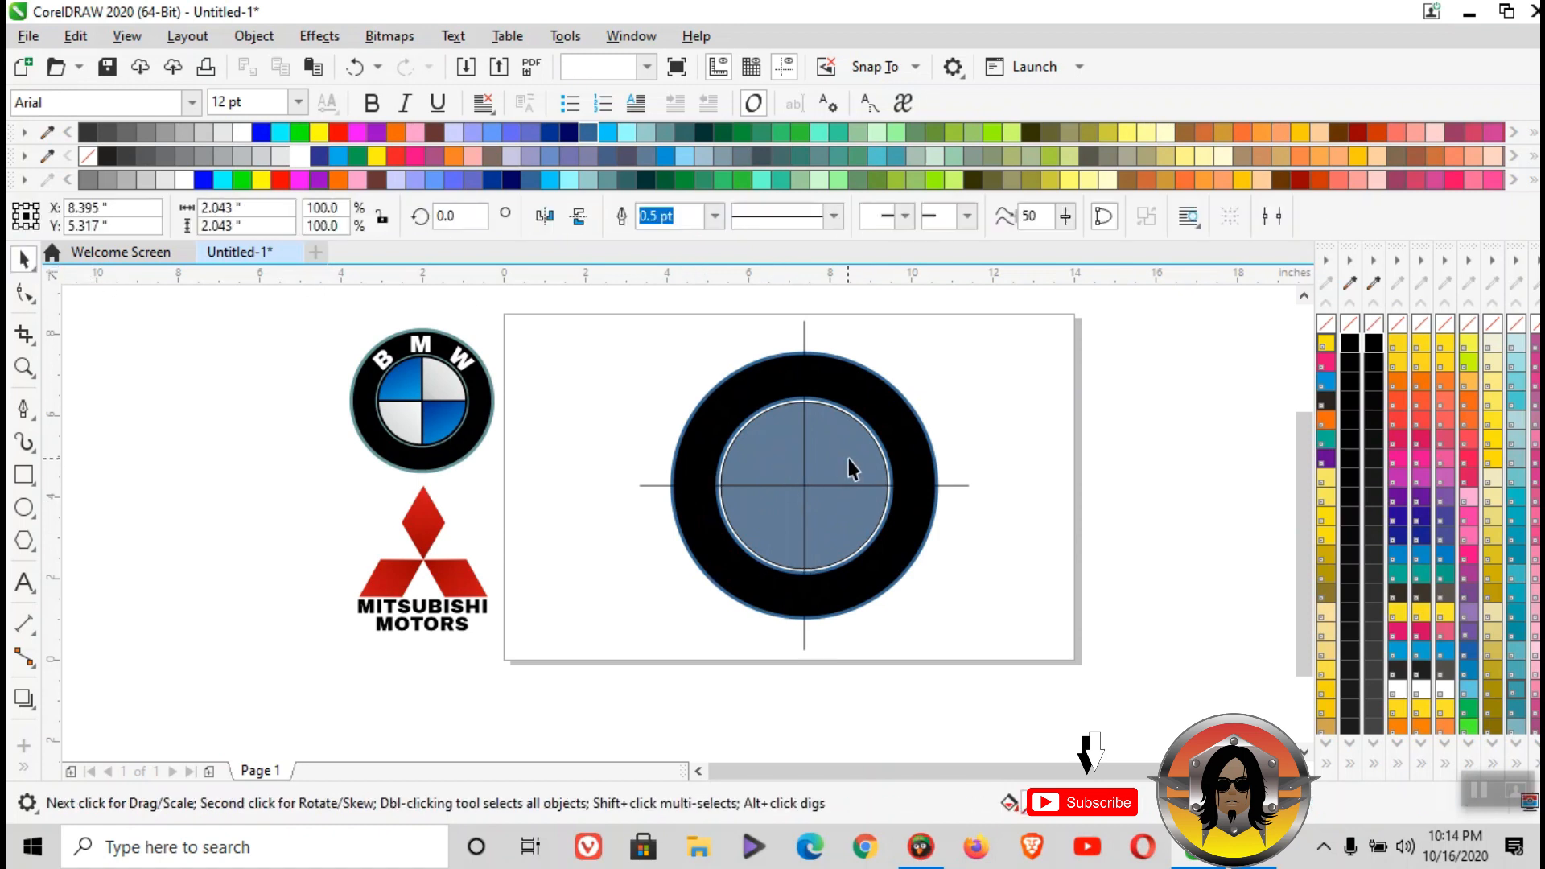
shift+click(776, 519)
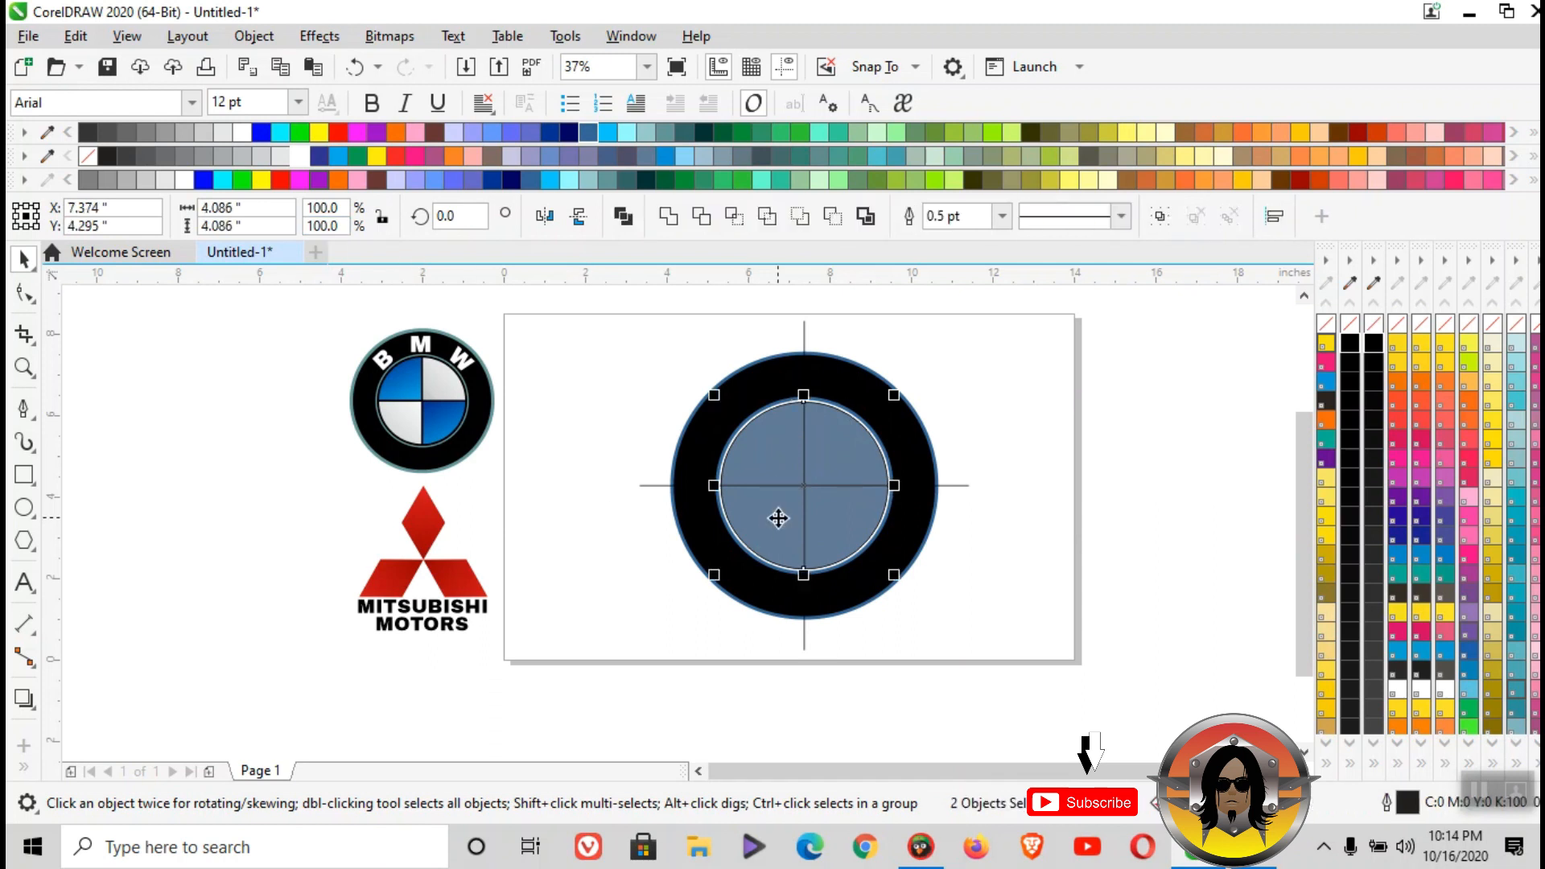
click(302, 156)
click(612, 361)
- Fill the upper-left and lower-right quadrants of the inner circle with dark blue (#003399)
click(764, 459)
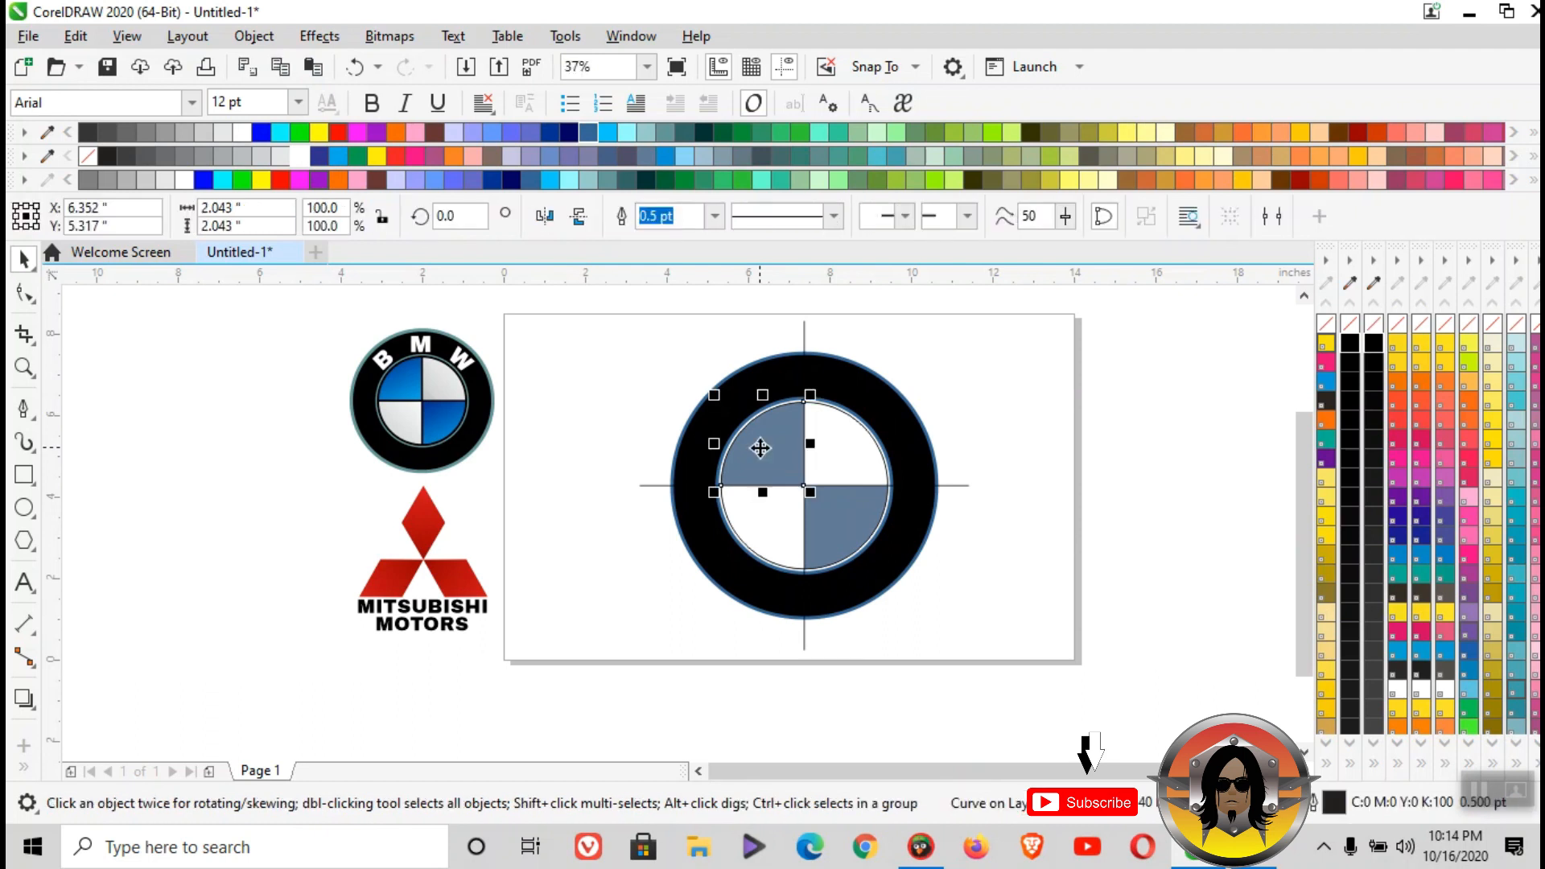
shift+click(832, 512)
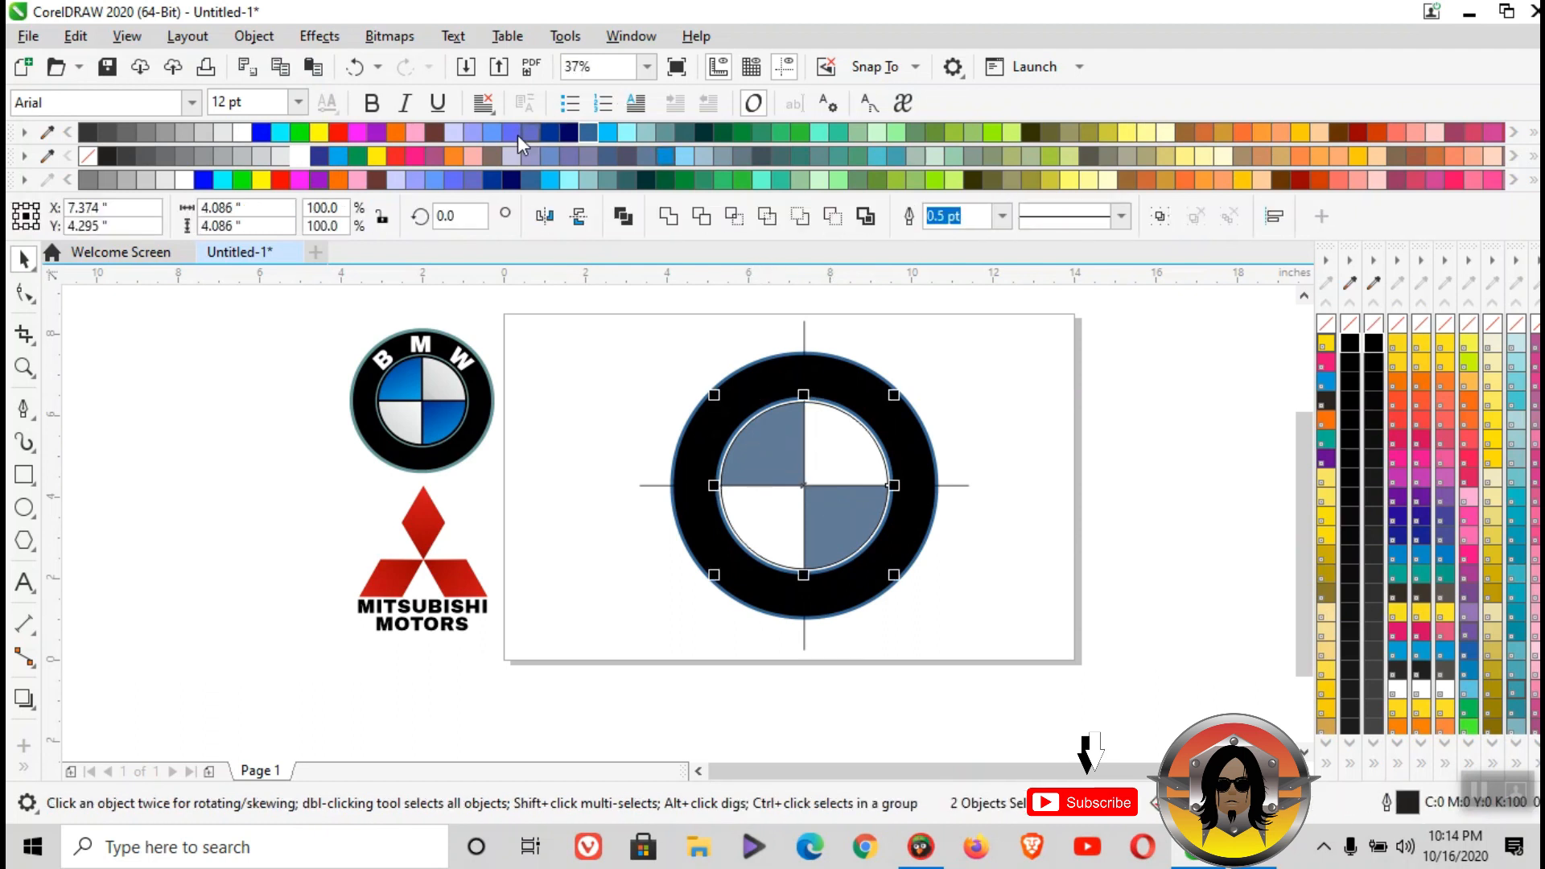
click(548, 132)
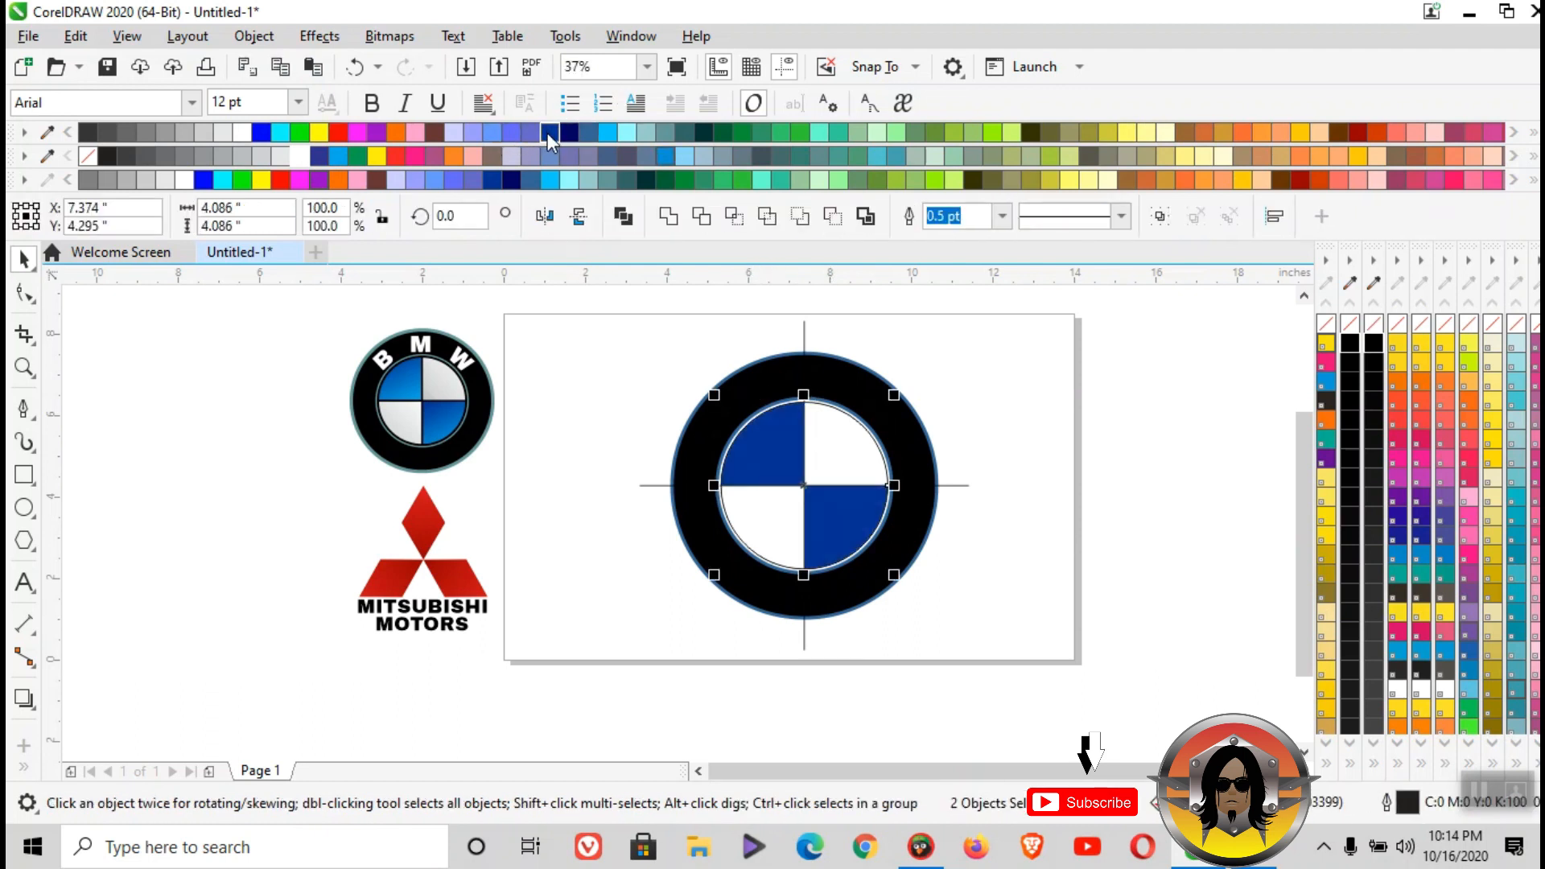
click(658, 378)
scroll(850, 444, up, 1)
scroll(850, 444, down, 1)
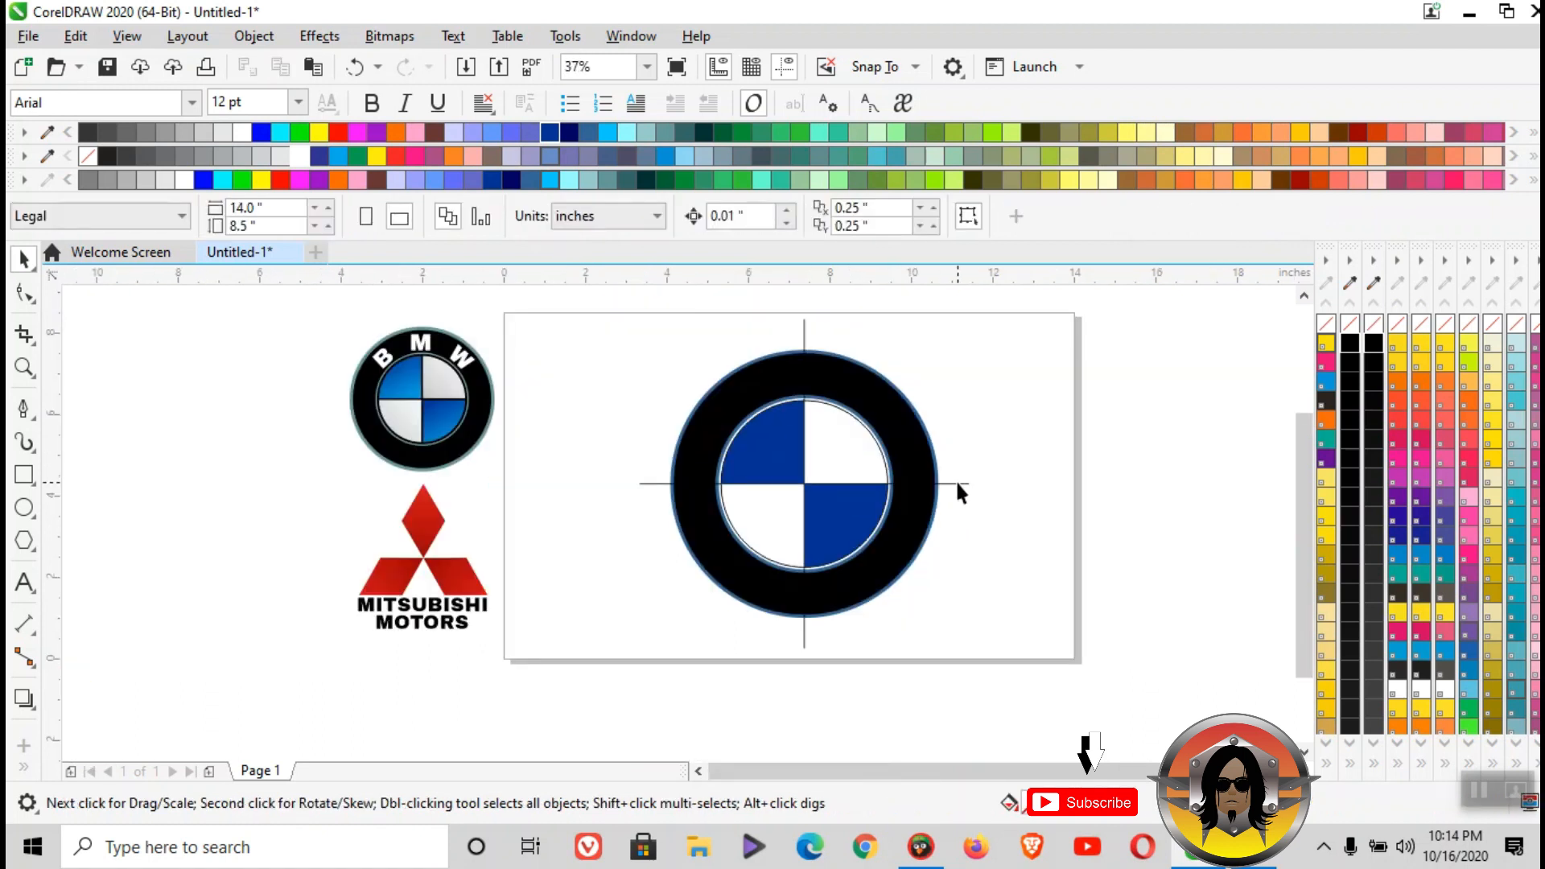
- Delete the horizontal and vertical construction lines crossing the circles
click(958, 484)
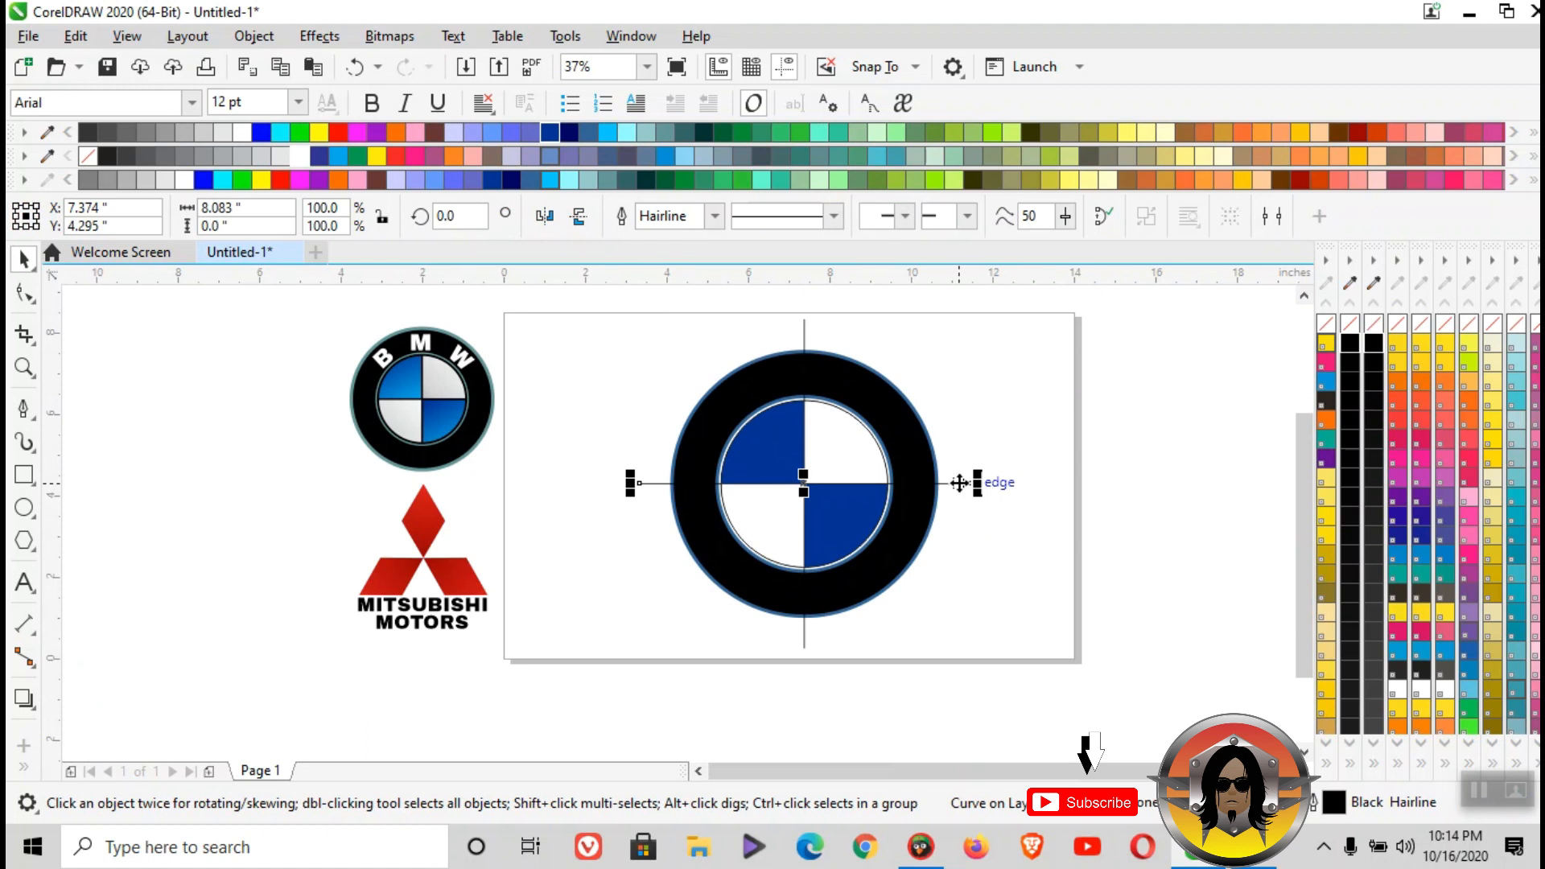
key(Delete)
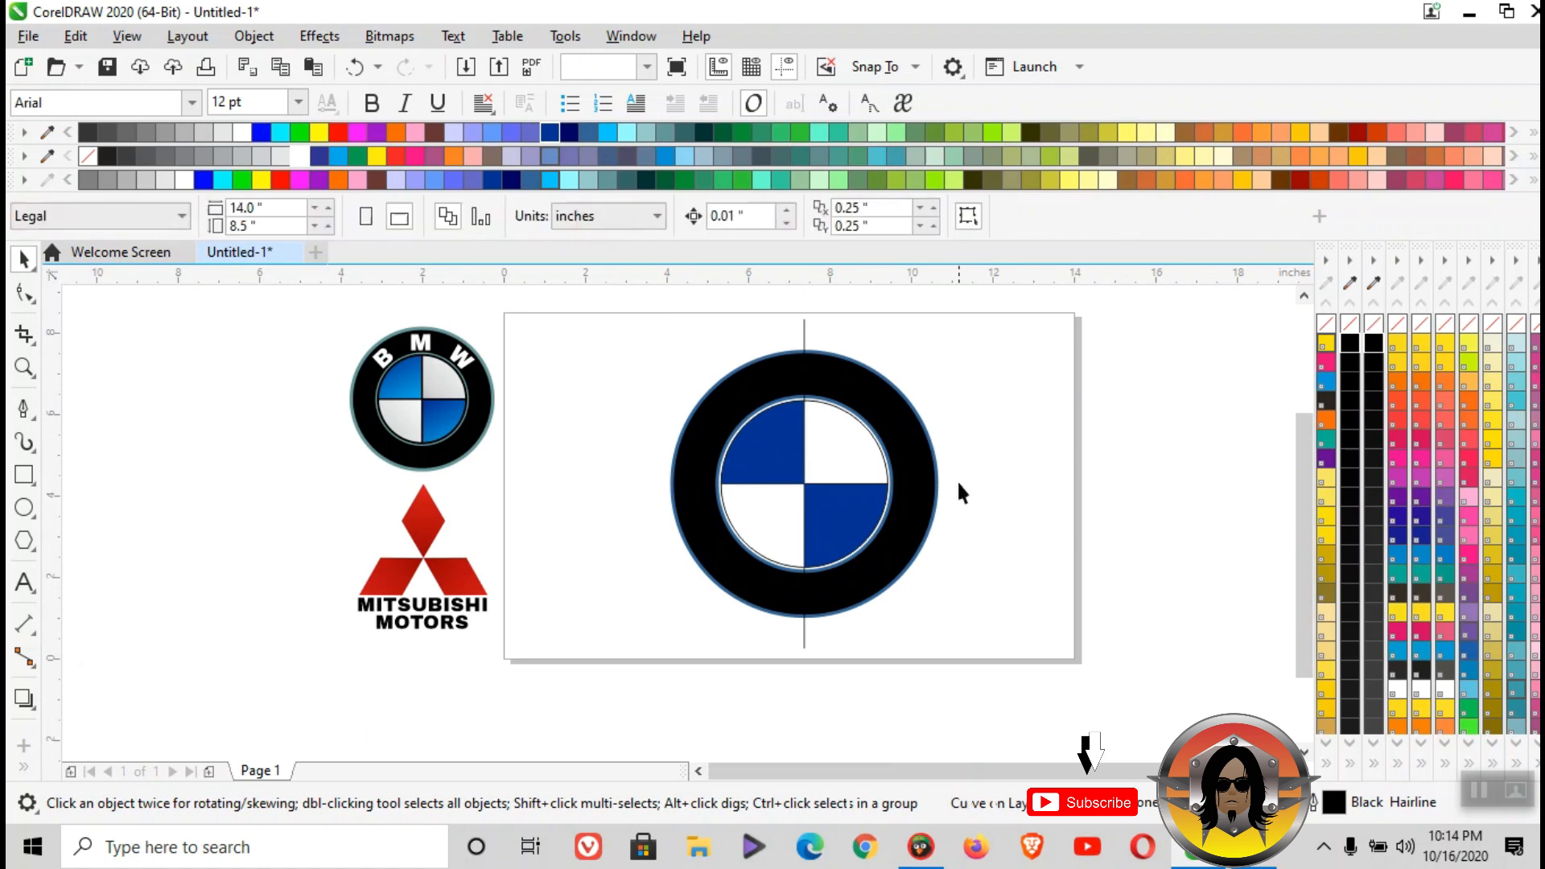
click(804, 342)
key(Delete)
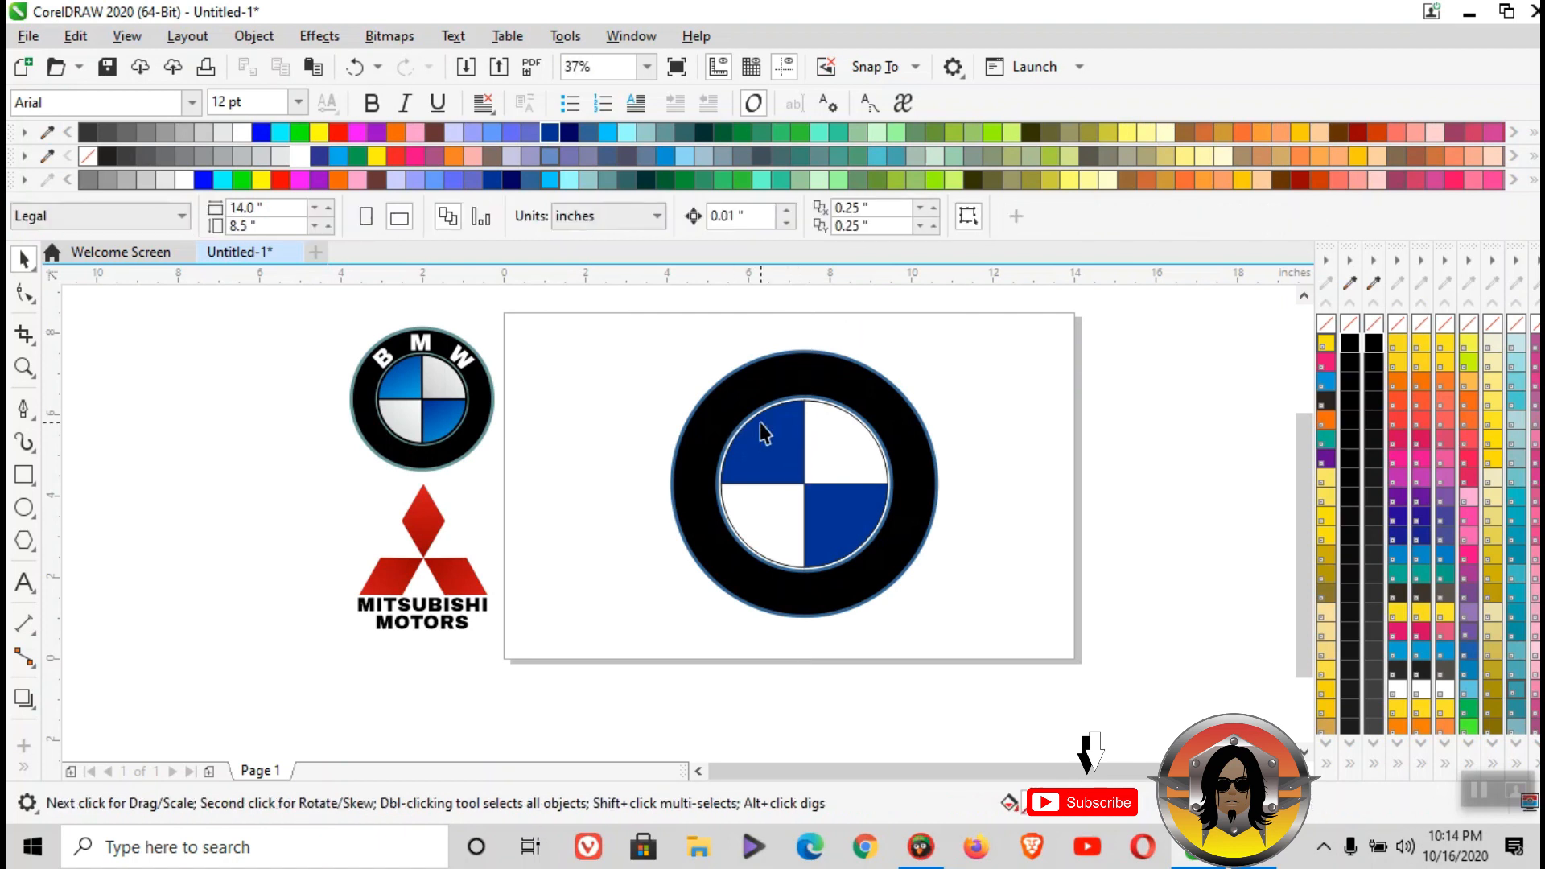
- Give all four quadrants of the inner circle a 4.0 pt black outline
scroll(779, 446, up, 2)
click(779, 446)
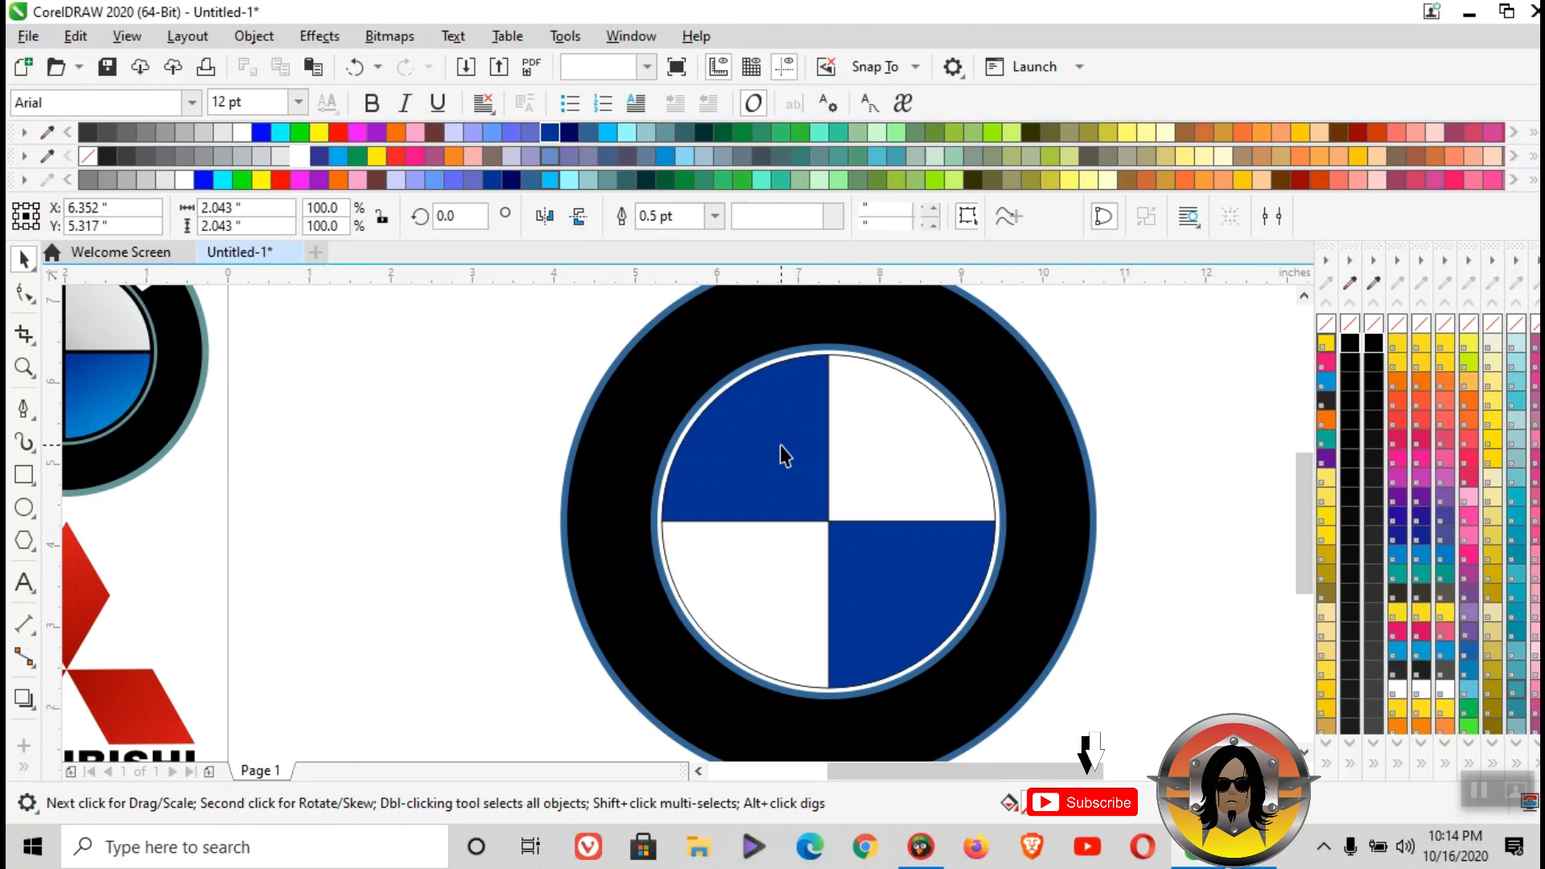
shift+click(885, 443)
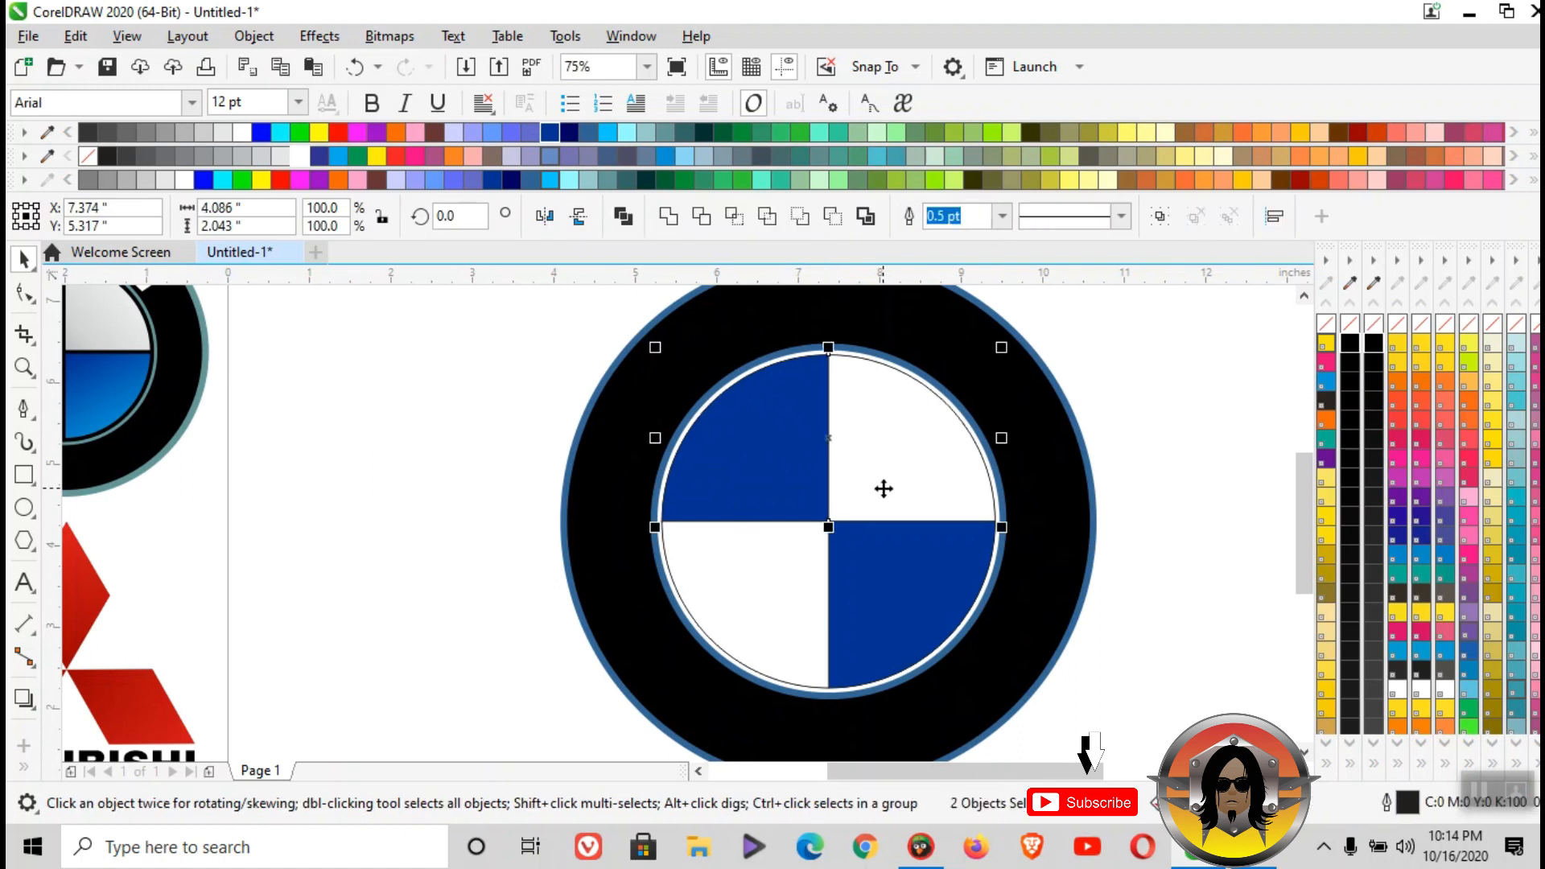
shift+click(907, 572)
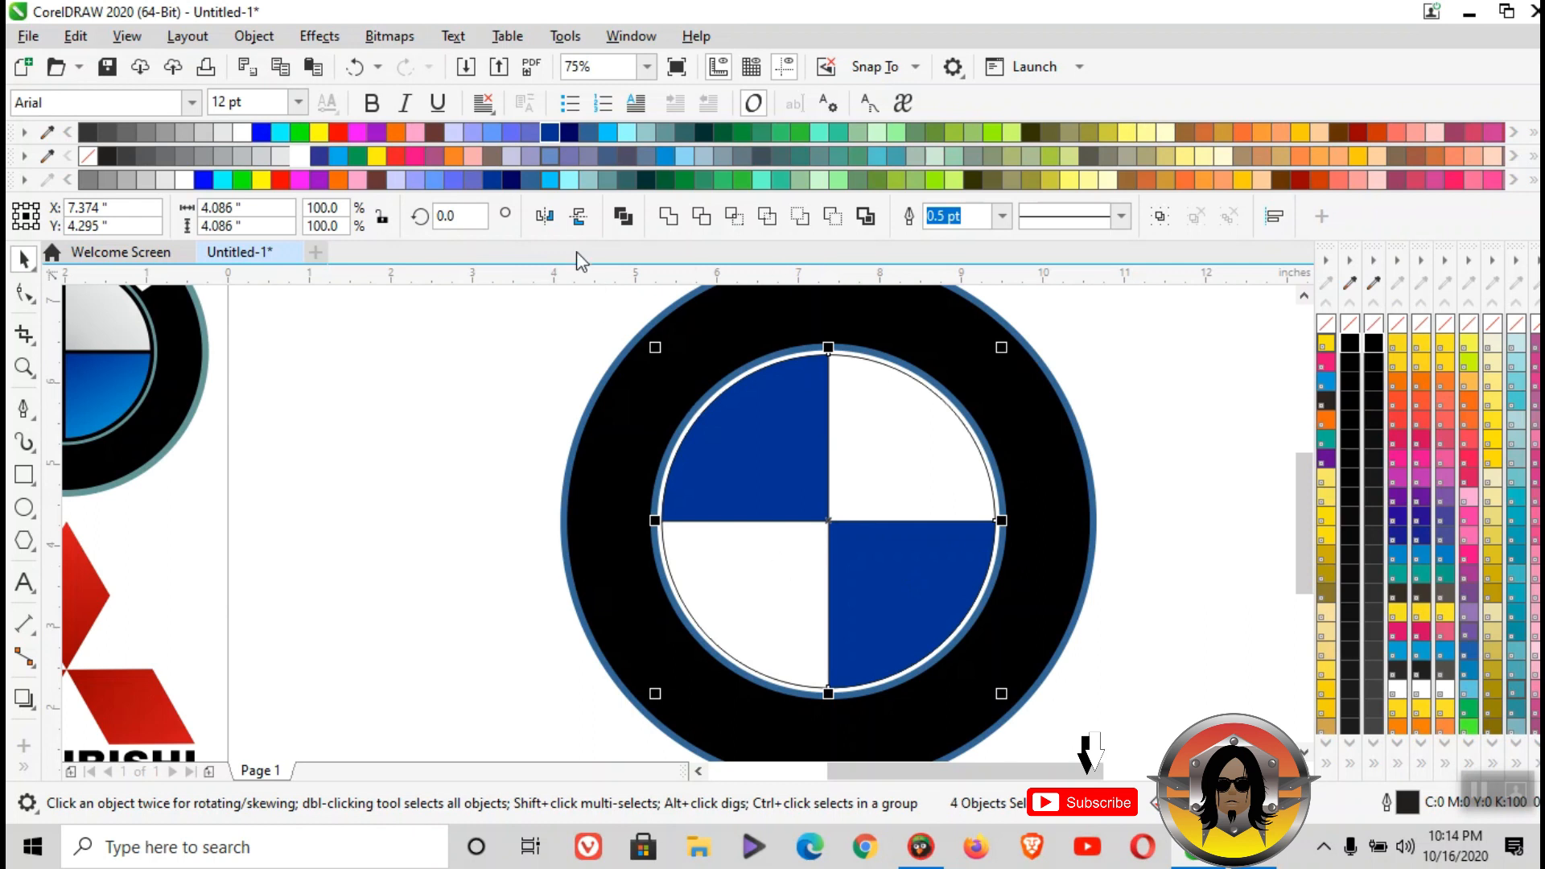
click(1003, 215)
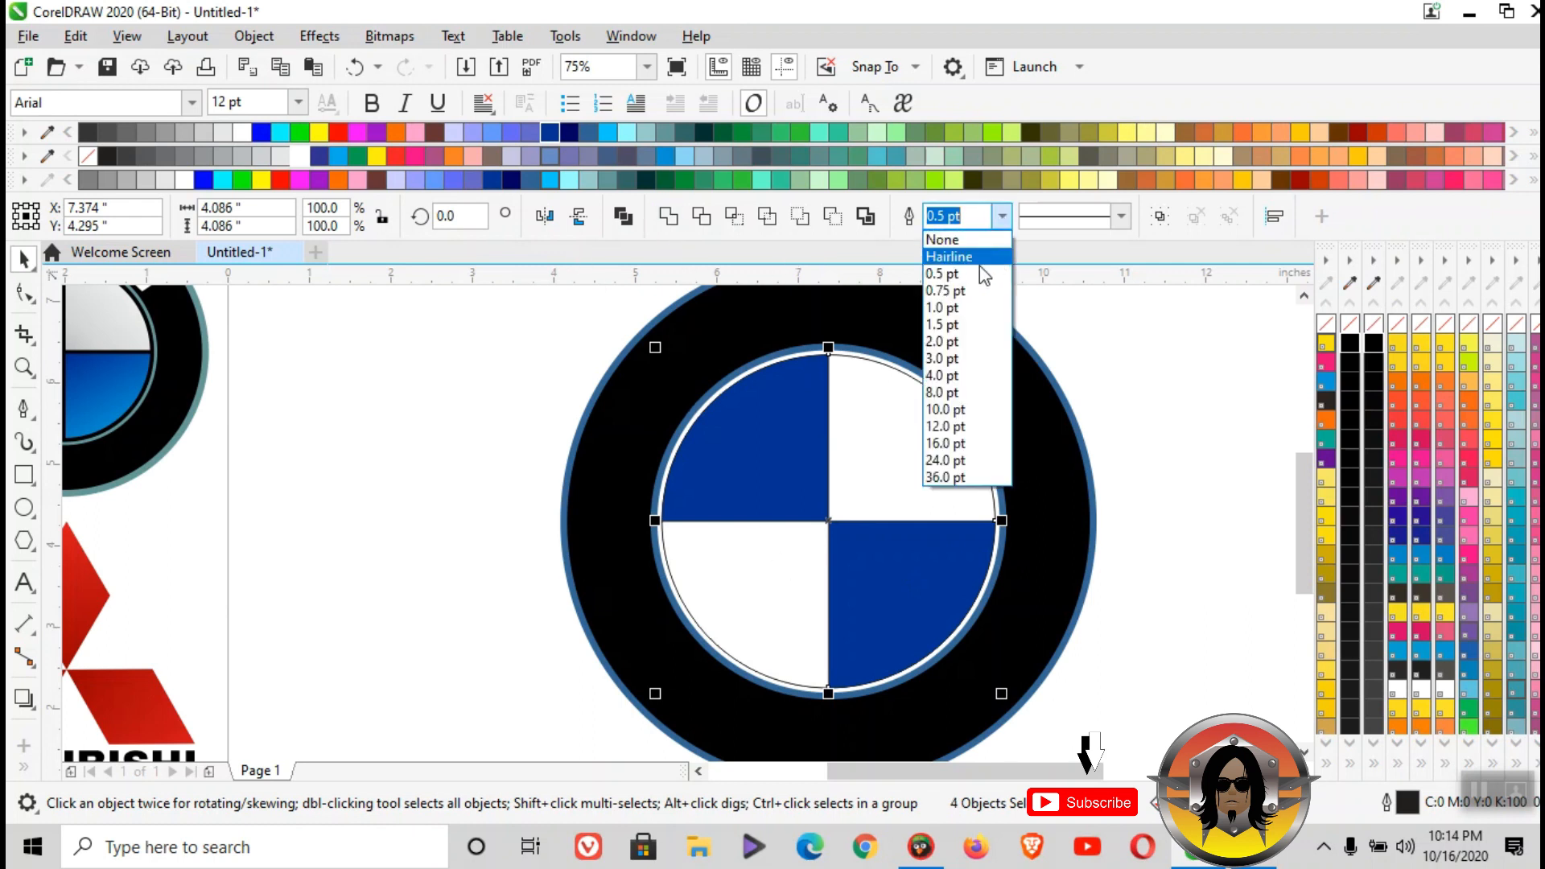
click(956, 373)
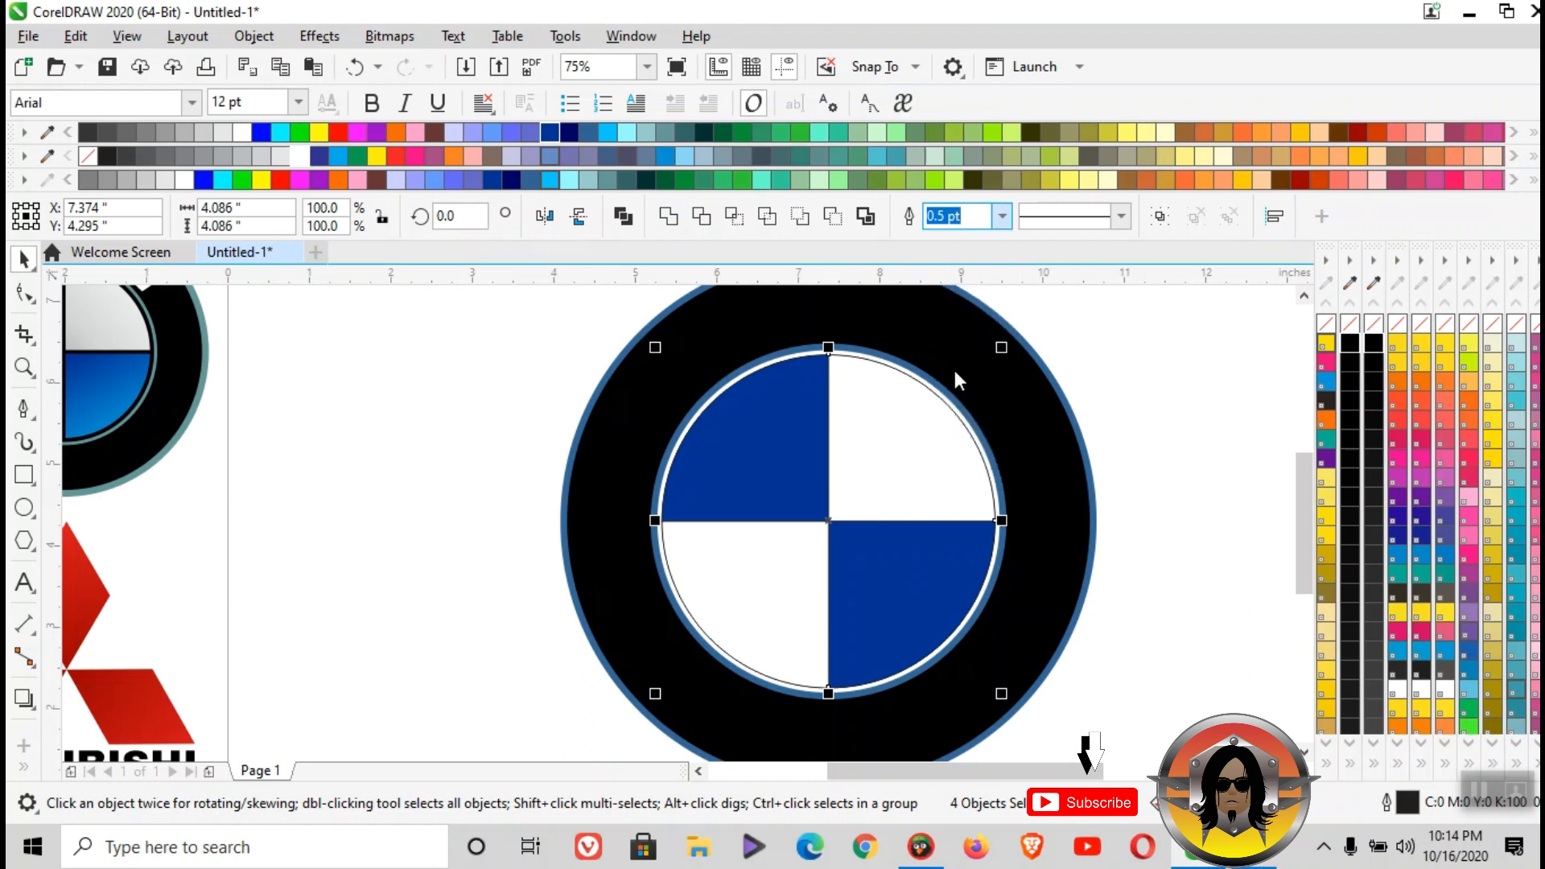
right_click(1350, 343)
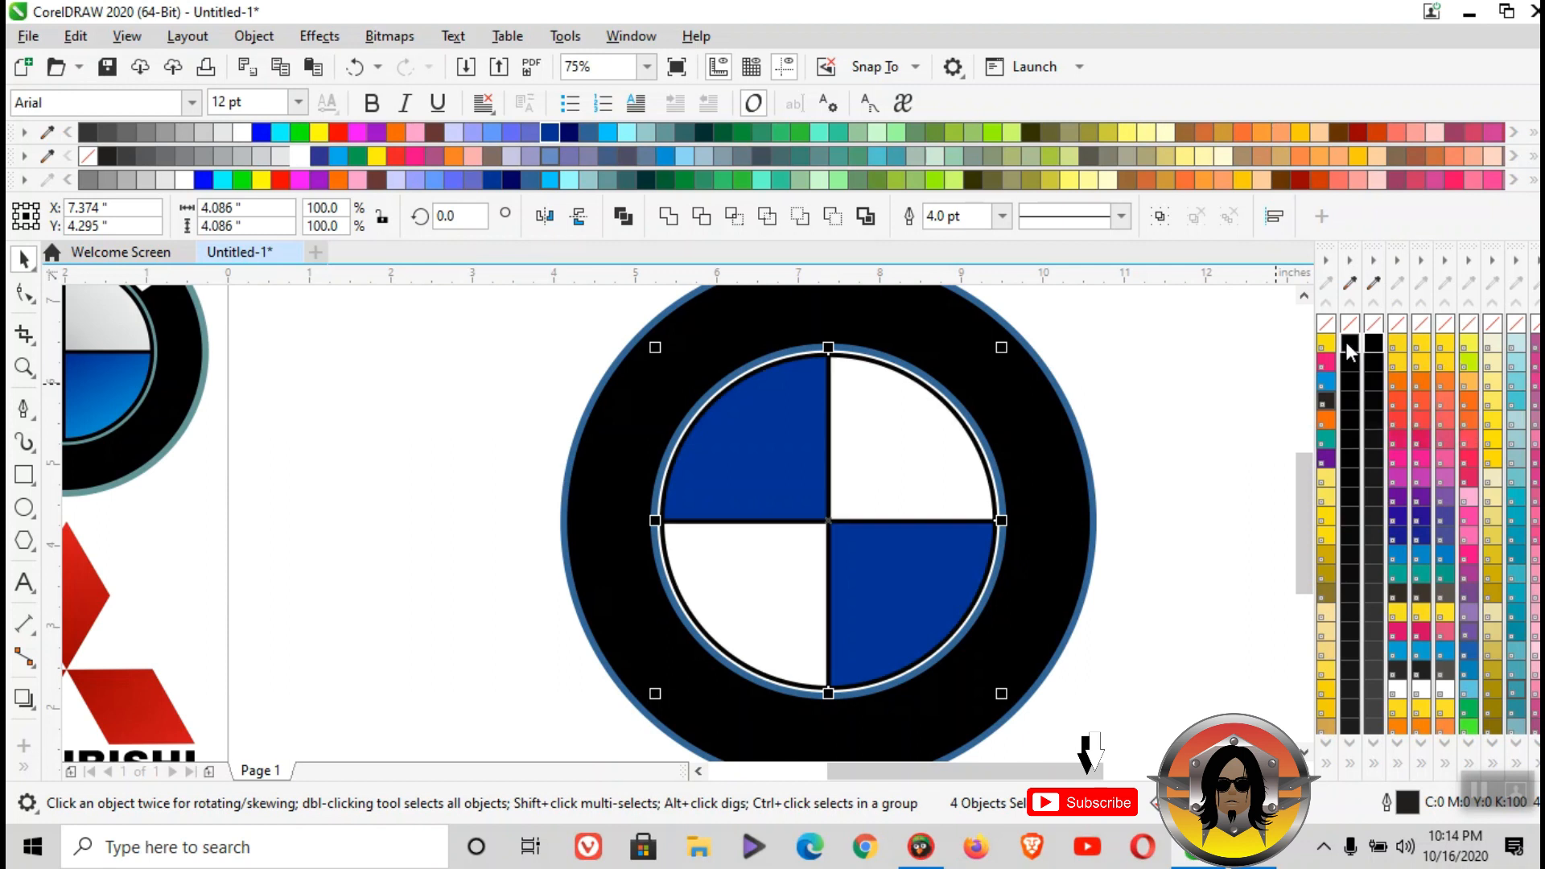
click(1191, 346)
scroll(970, 396, down, 1)
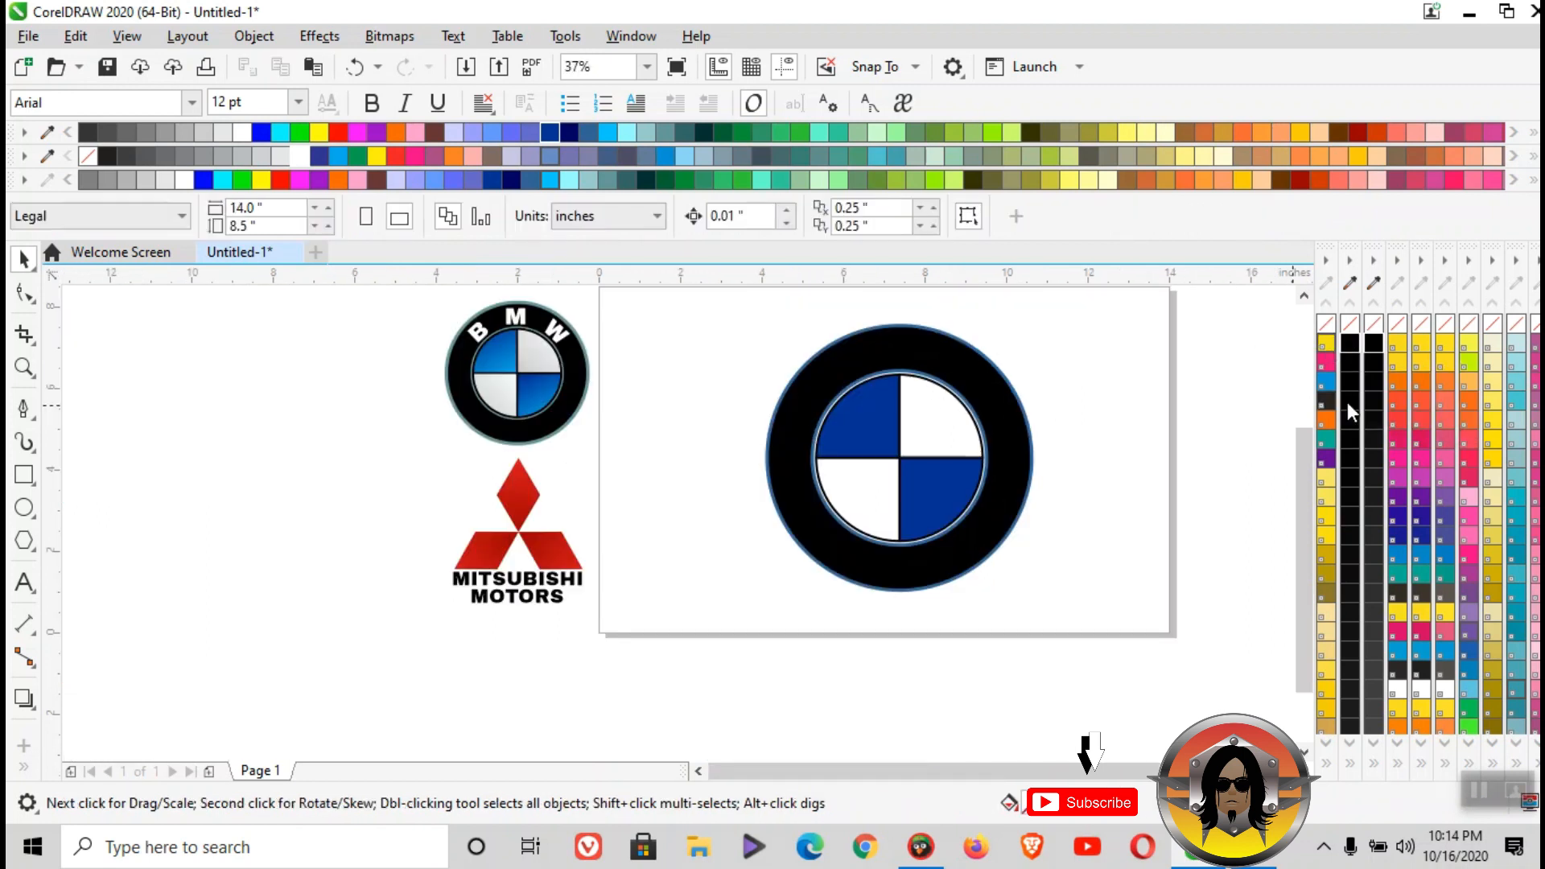
- Add the artistic text "B M W", with spaces between the letters, on the page beside the large circle
drag(1302, 452, 1304, 443)
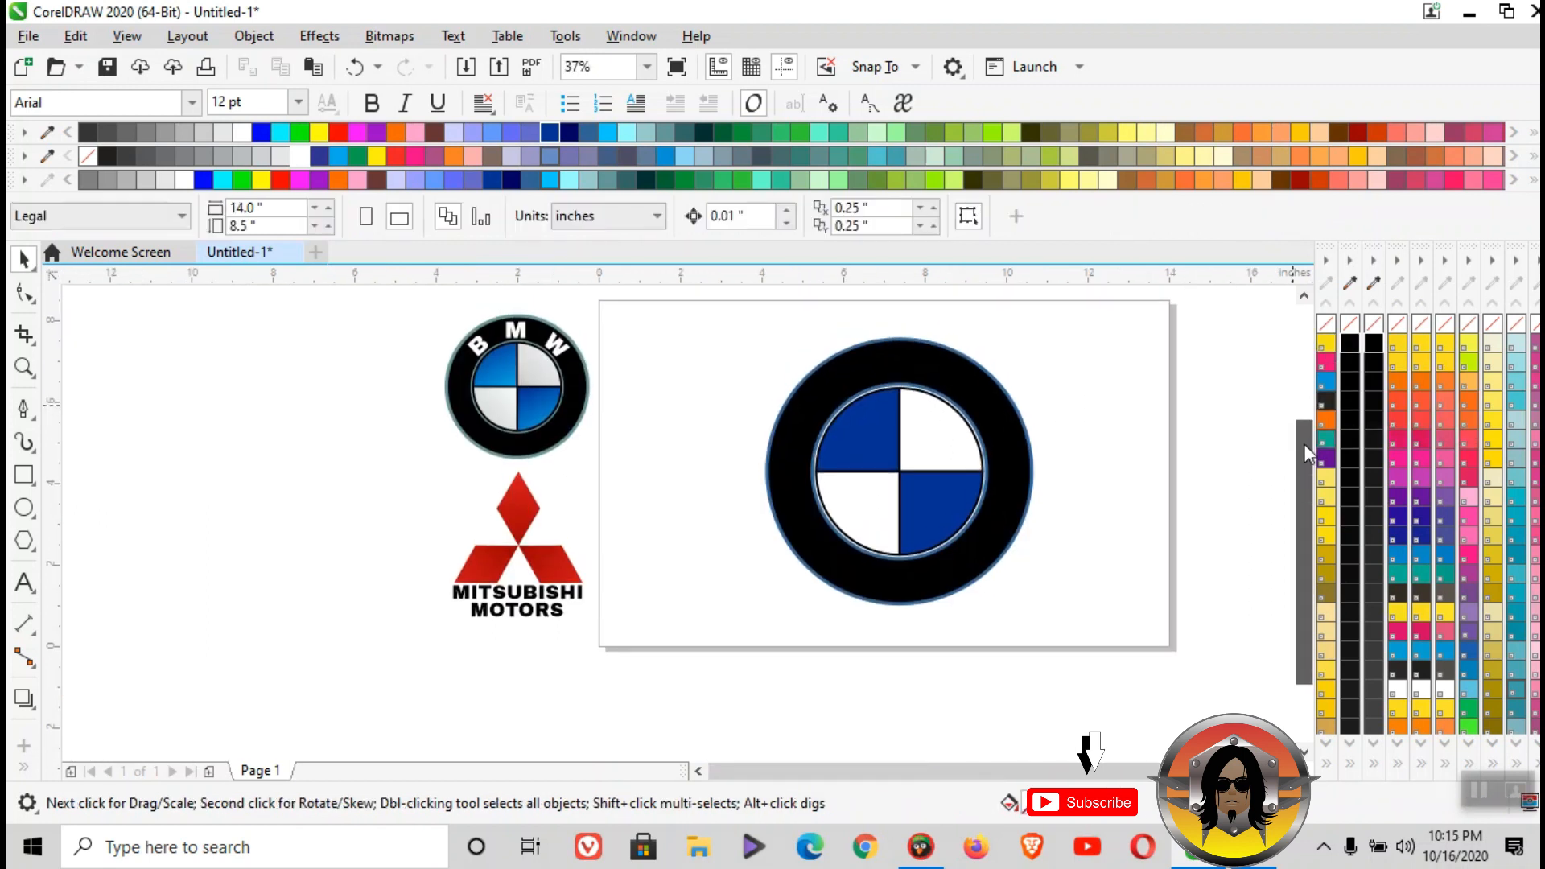
click(25, 583)
click(629, 459)
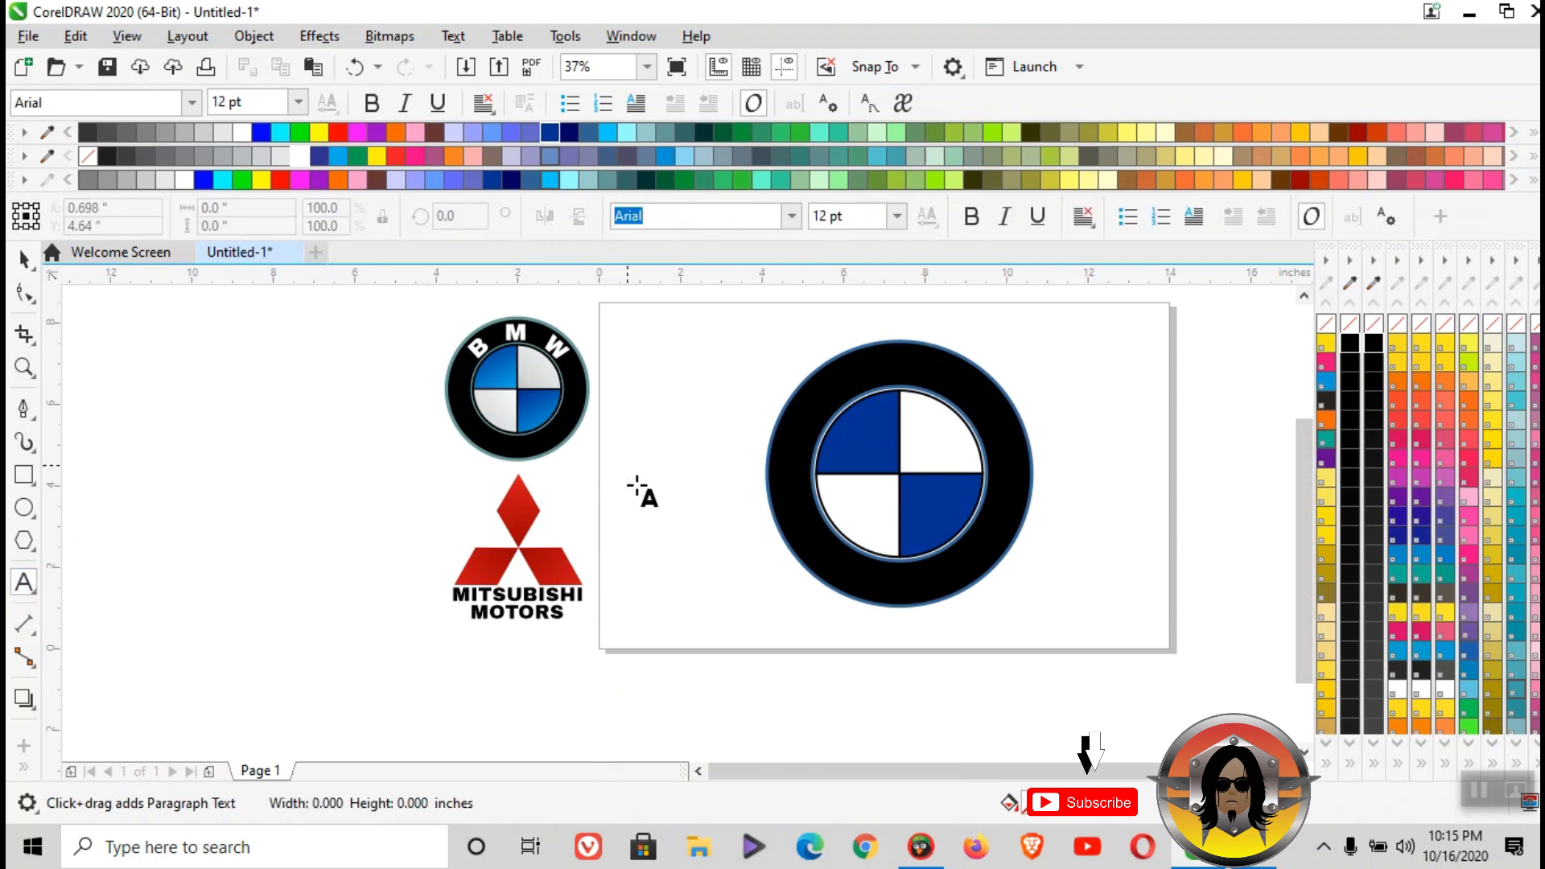
text(B M W)
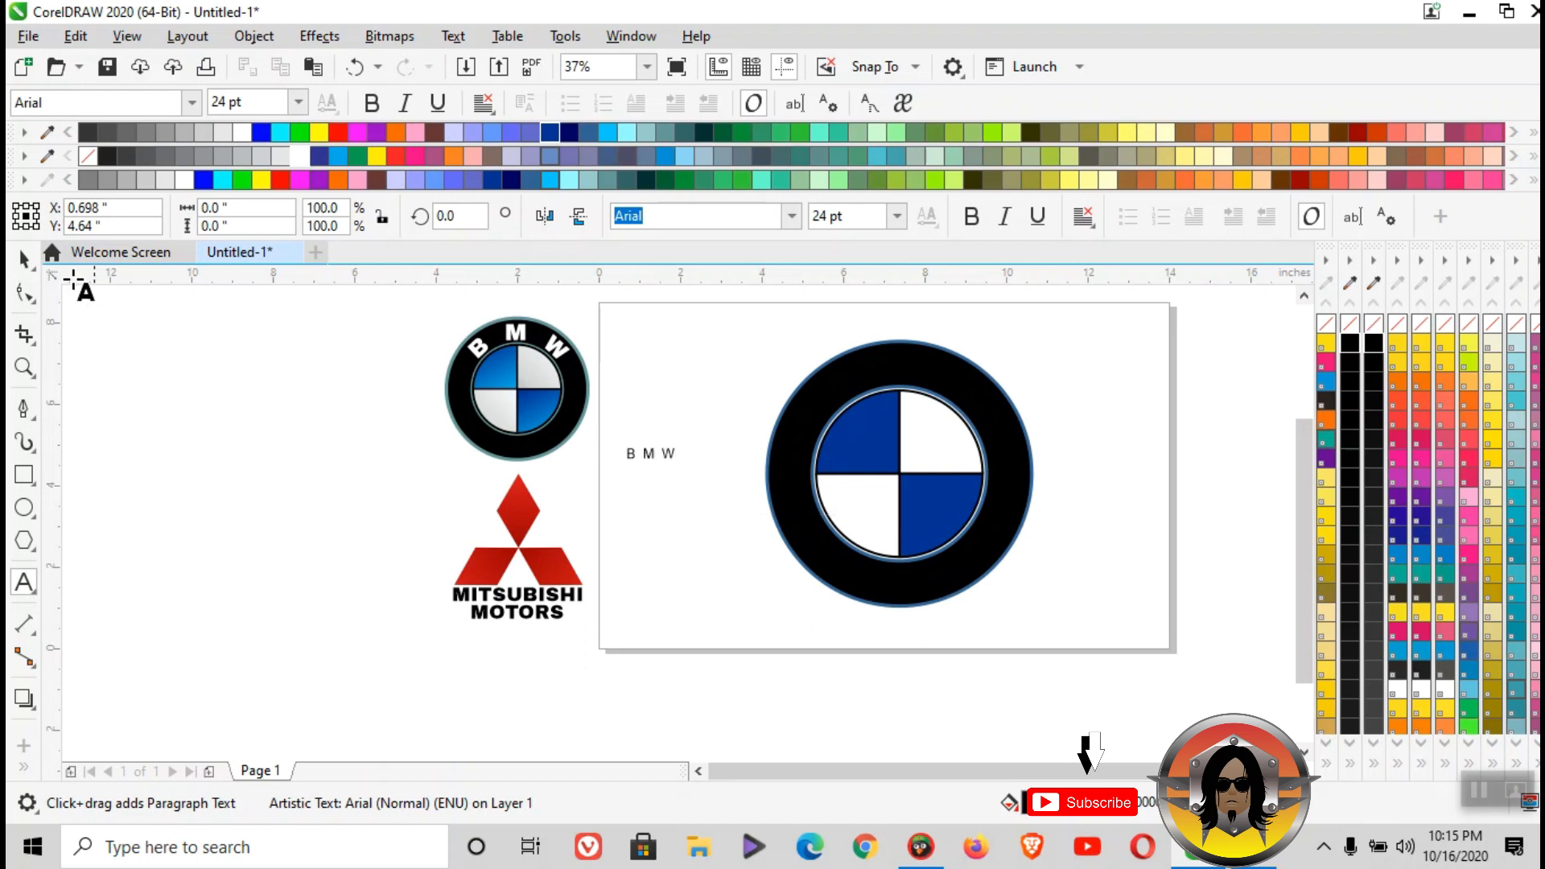
click(25, 258)
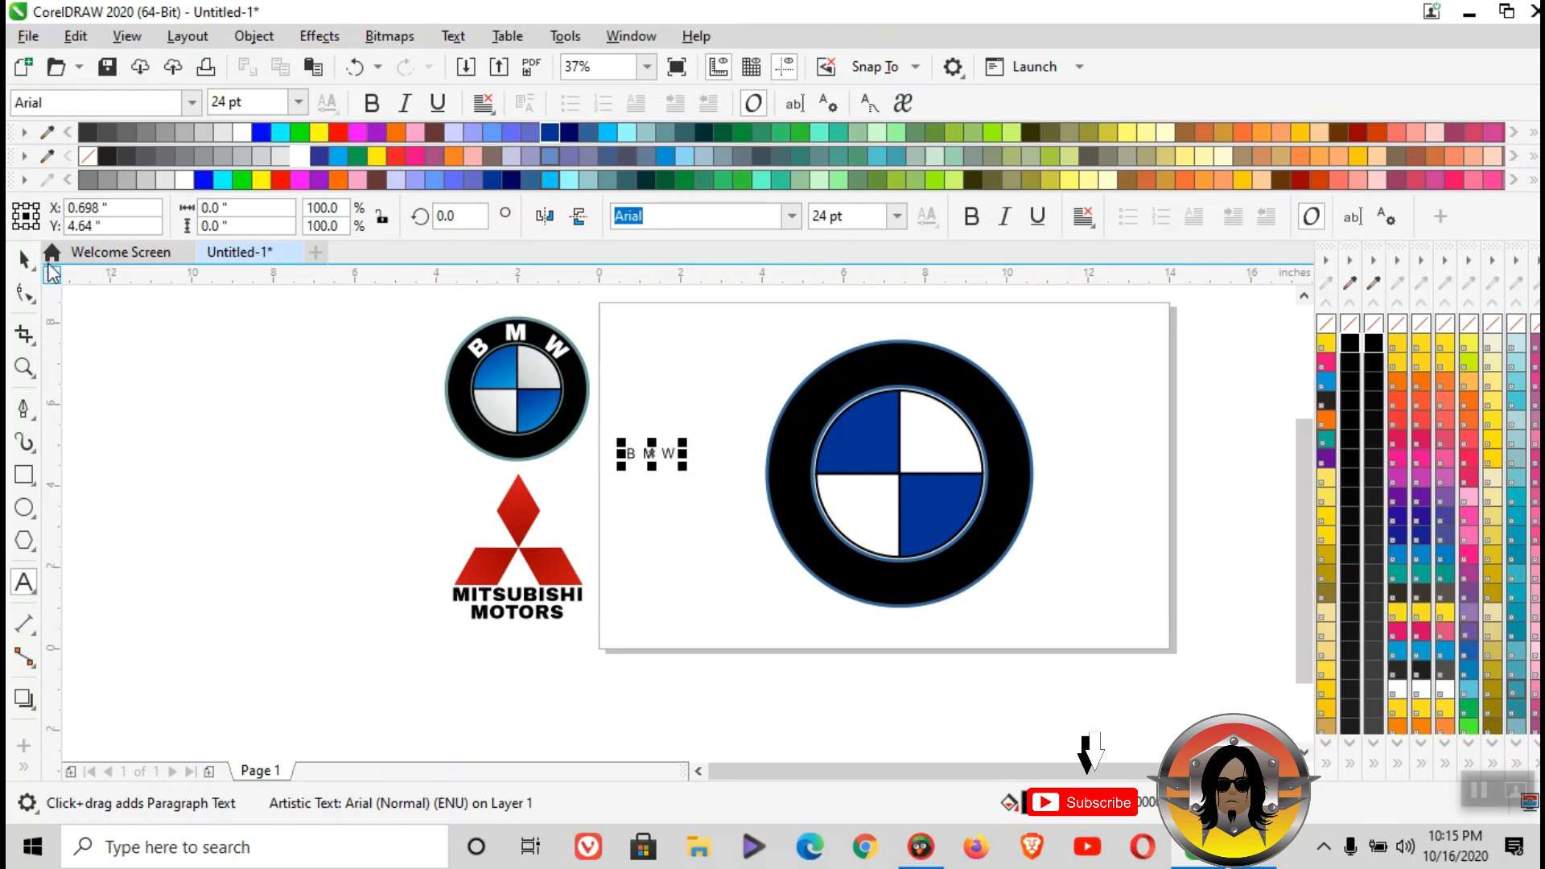
- Make the B M W text bold, enlarge it to about 86 pt, move it near the ring's top and fill it white
drag(683, 466, 766, 510)
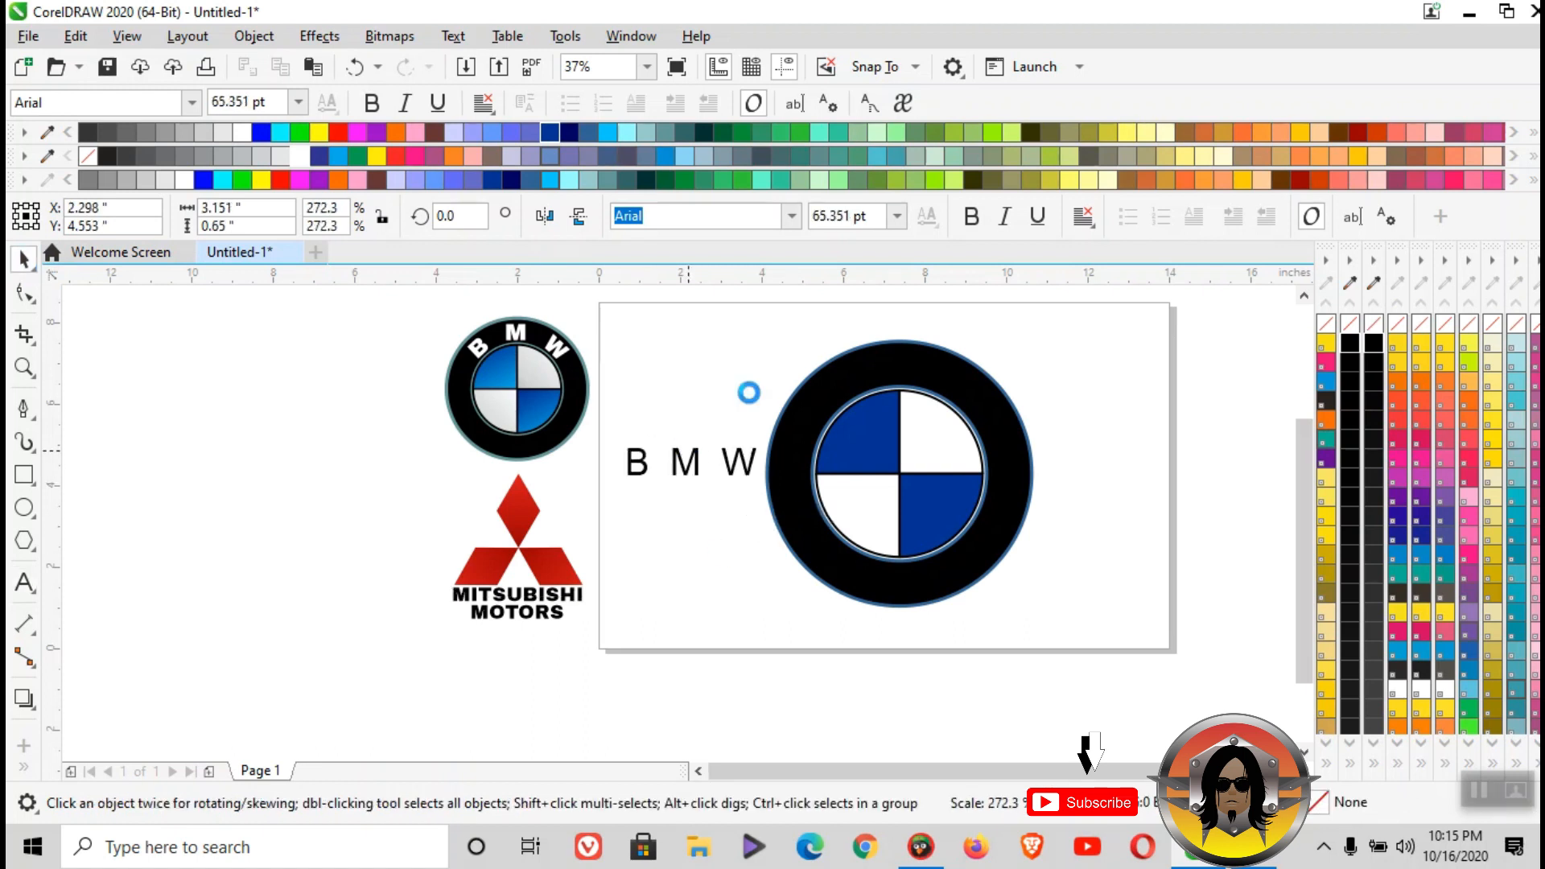
click(973, 216)
drag(724, 465, 863, 374)
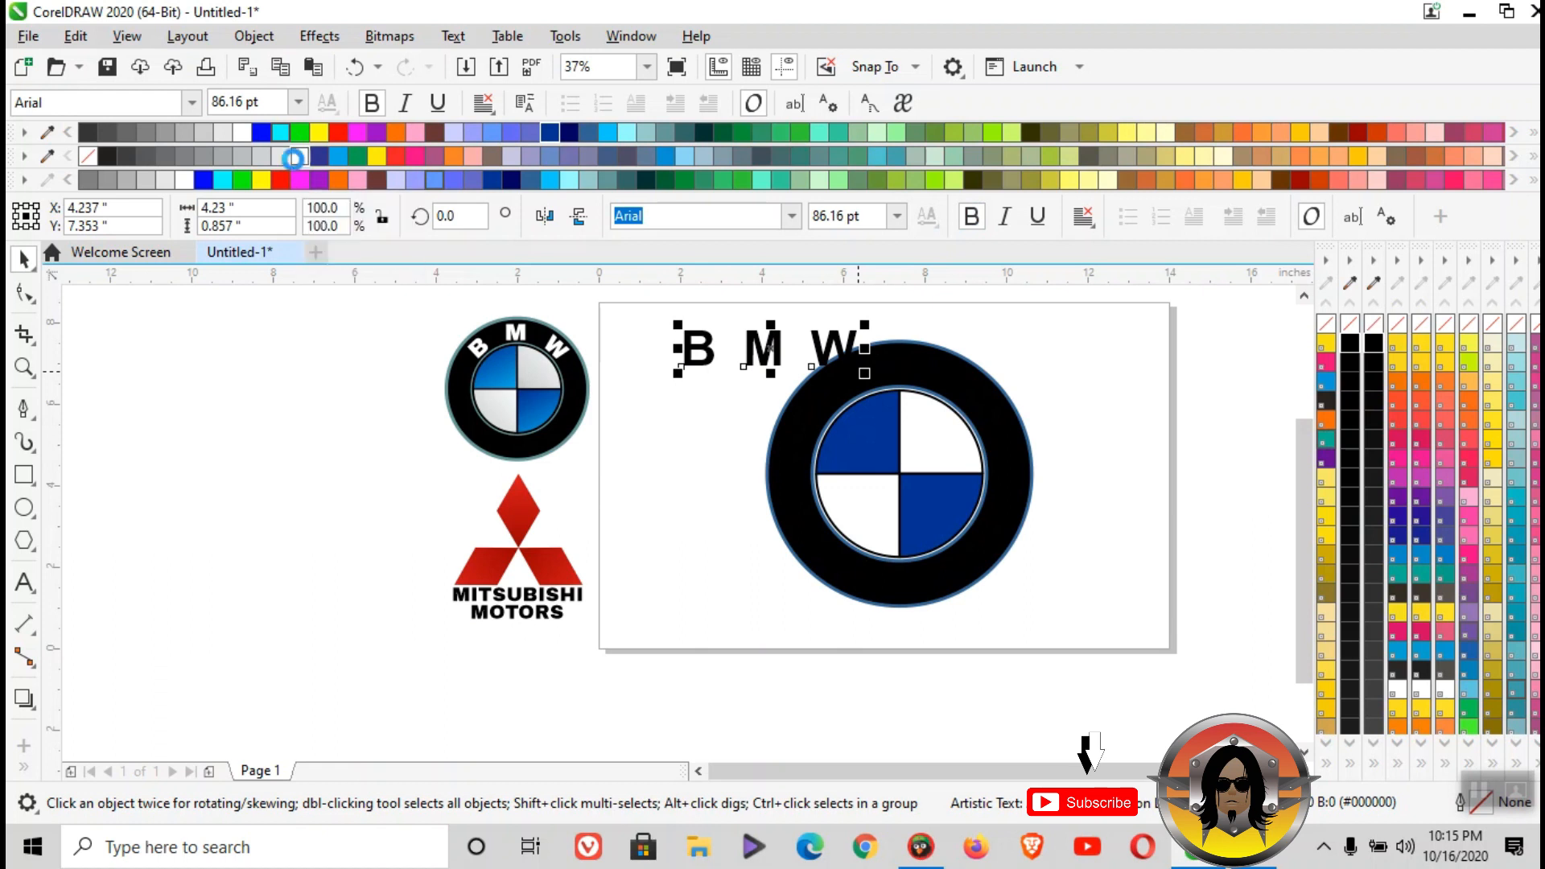
click(299, 156)
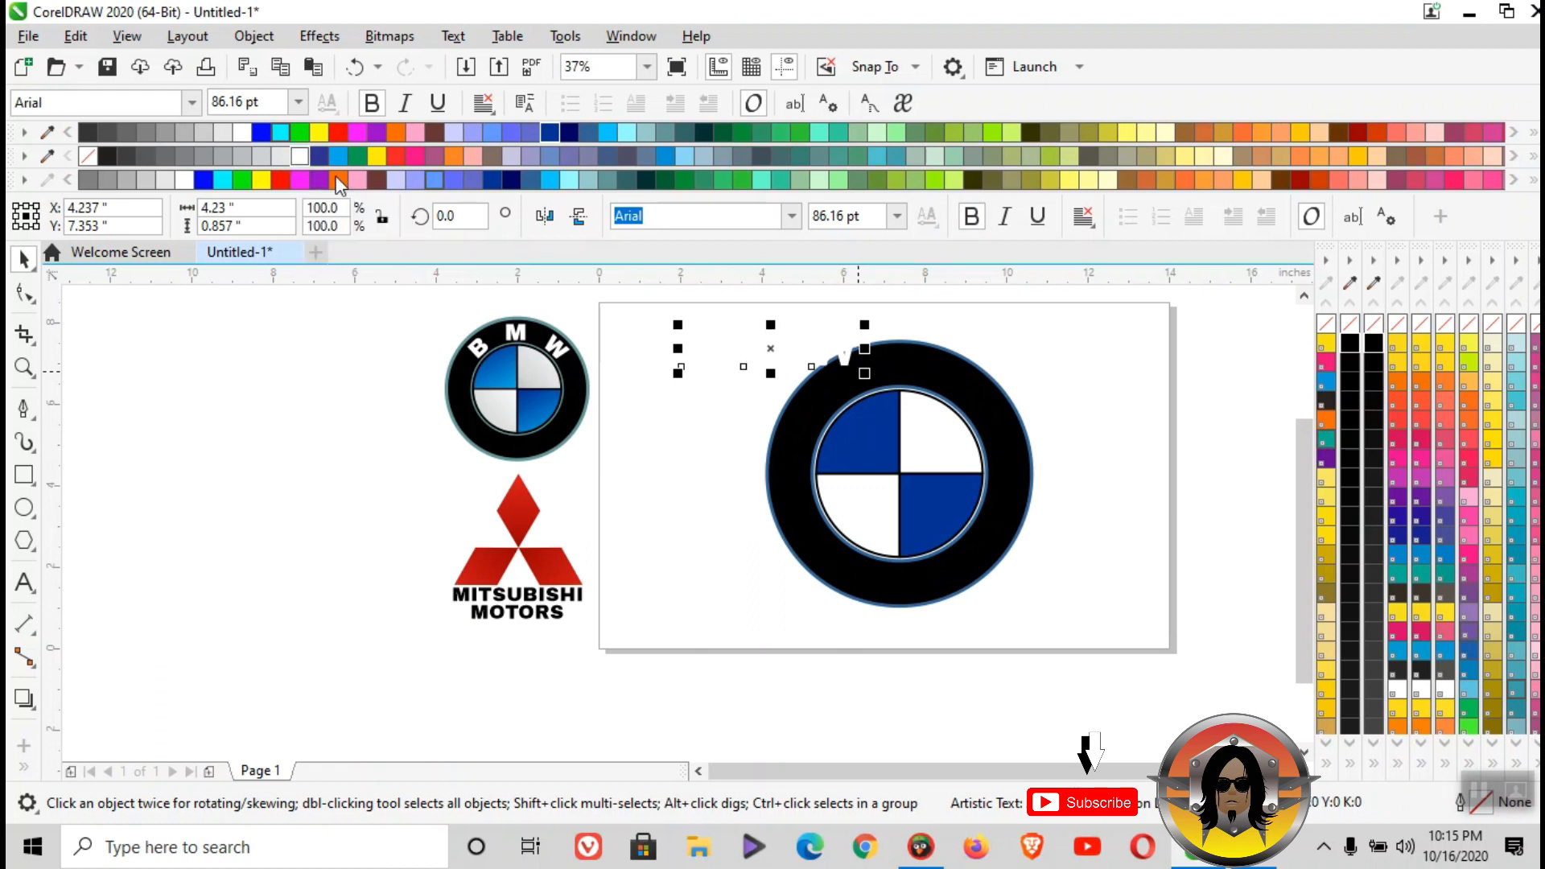
- Fit the B M W text to the outer circle's path, centred at the top inside the black ring at -0.857" distance
click(454, 36)
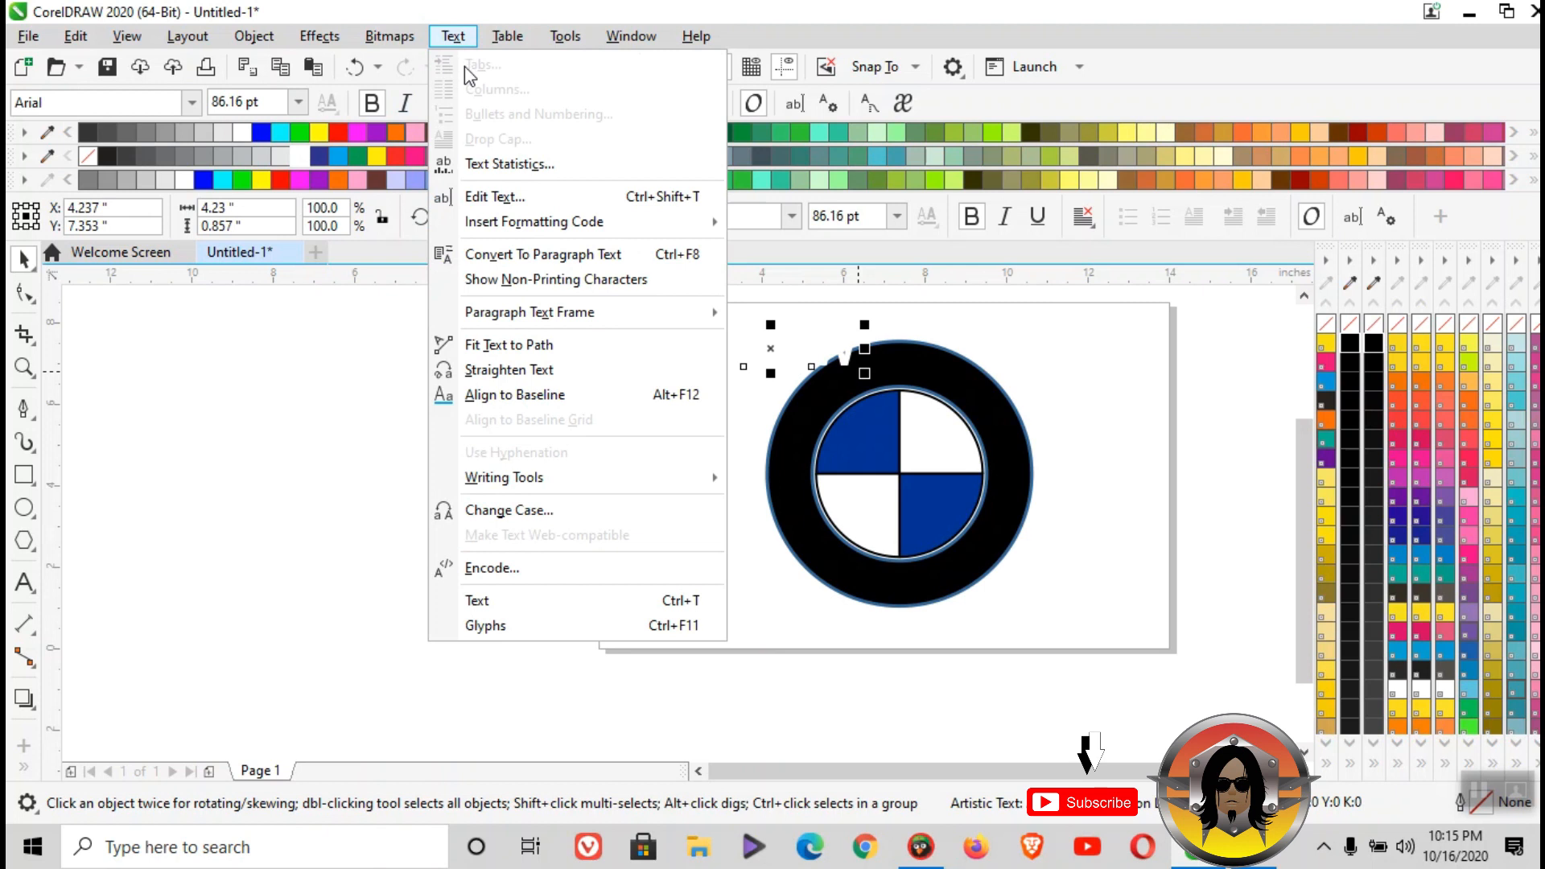
click(535, 346)
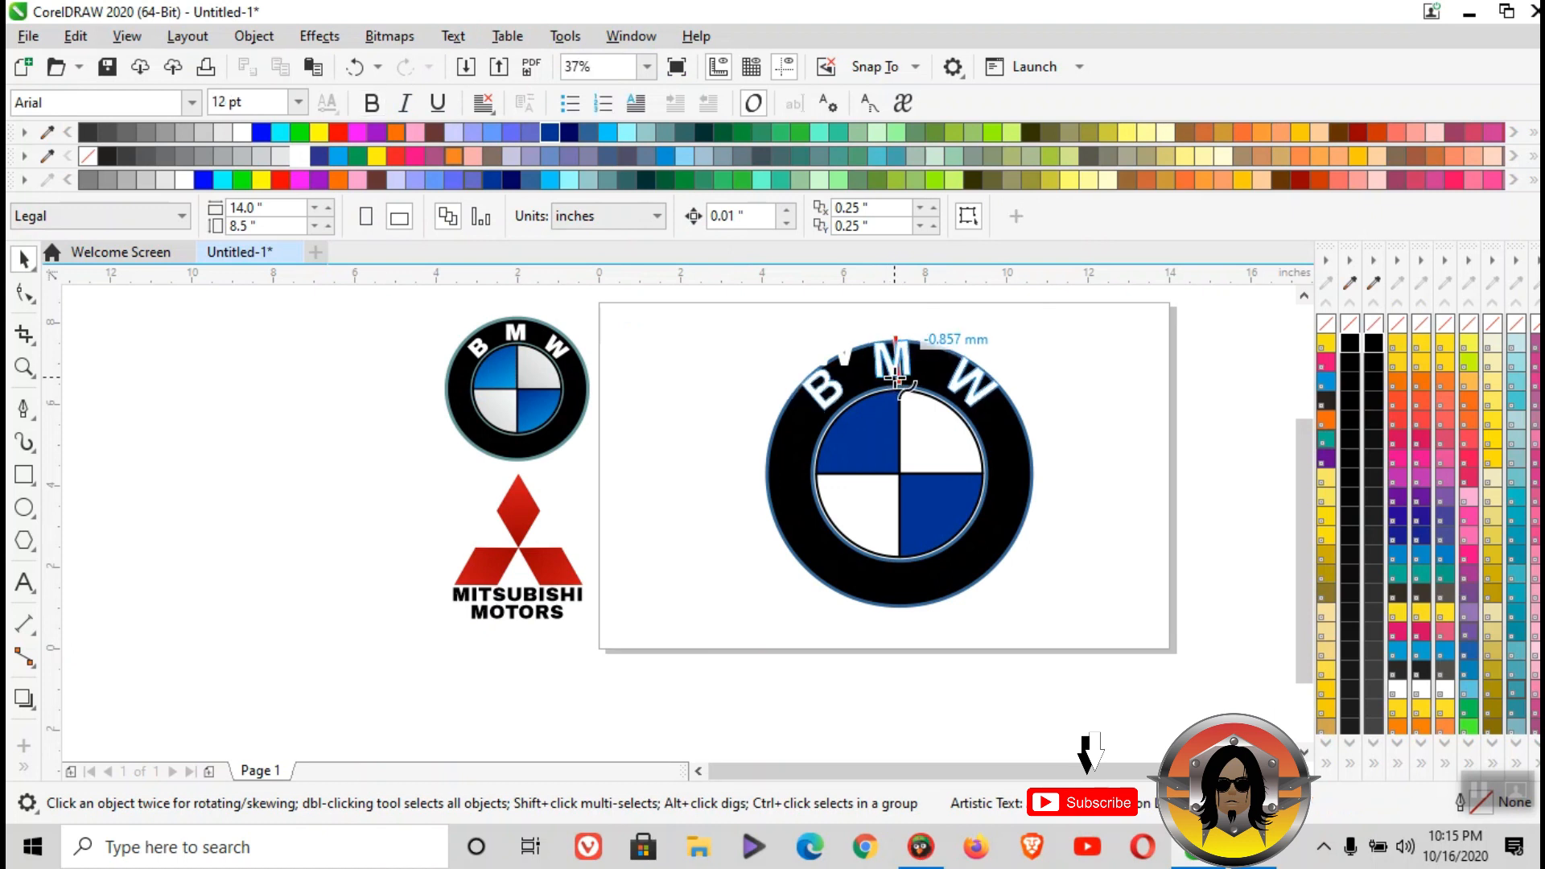
click(903, 376)
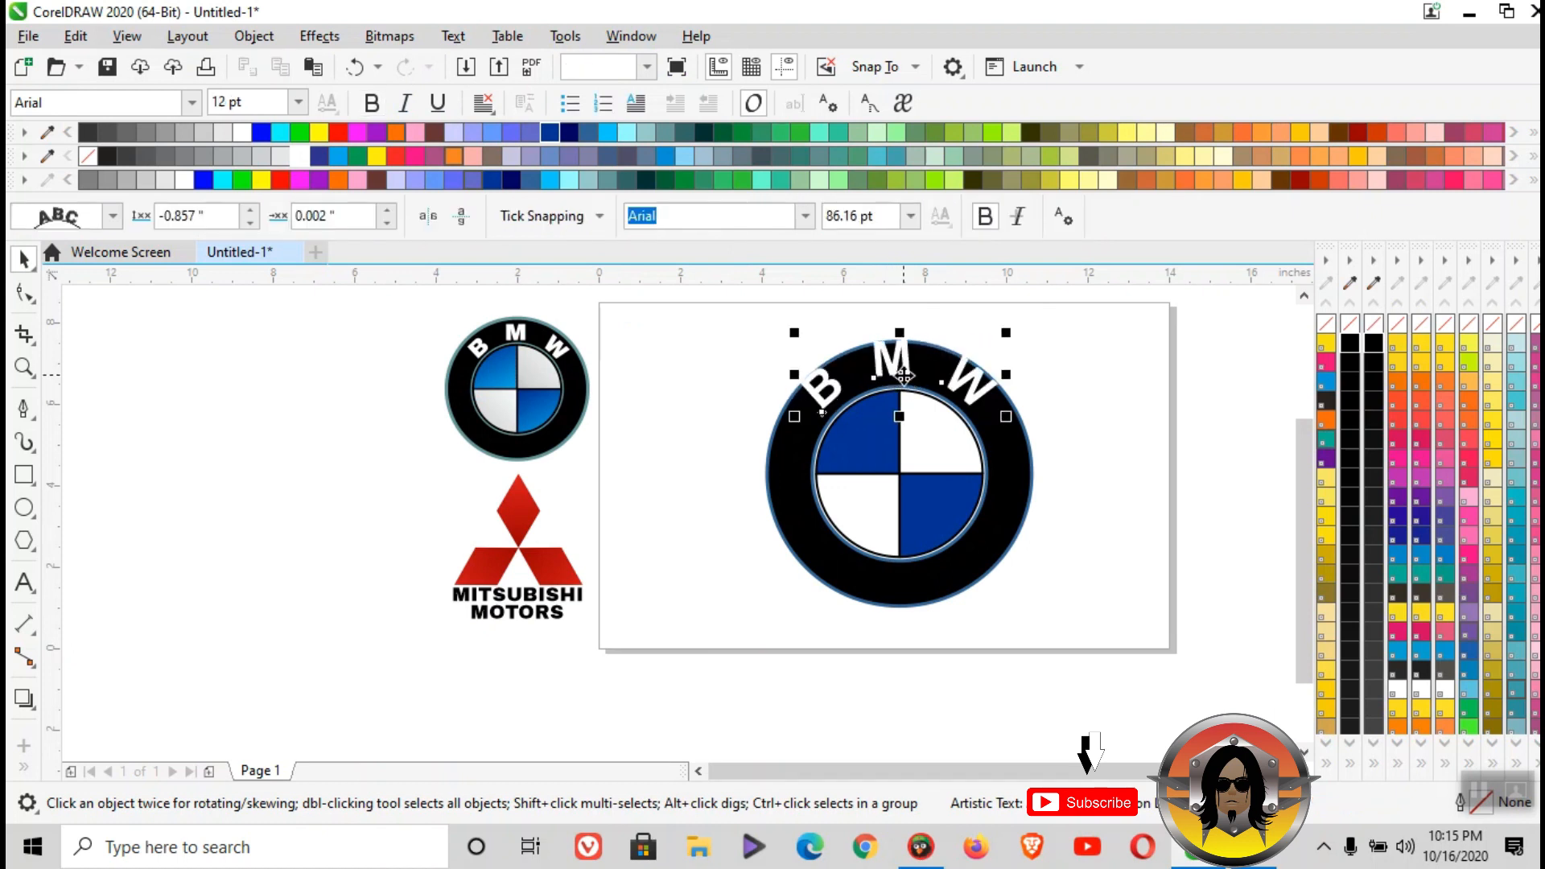
- Set the B M W text's path offset to 0.102" and its distance from the path to -1.007"
scroll(904, 376, up, 3)
click(387, 212)
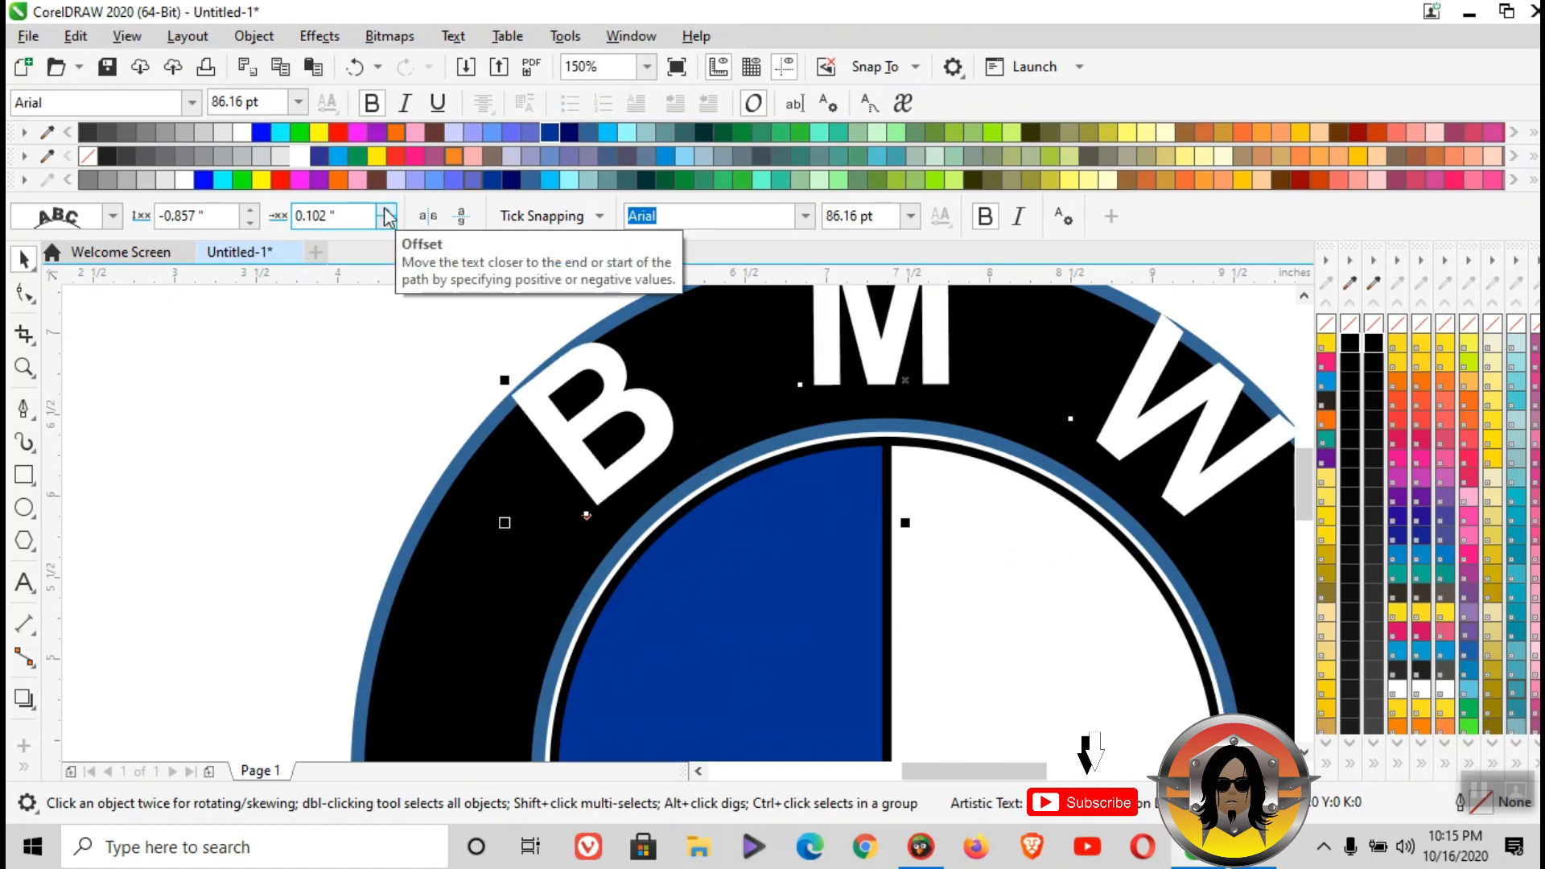
click(254, 226)
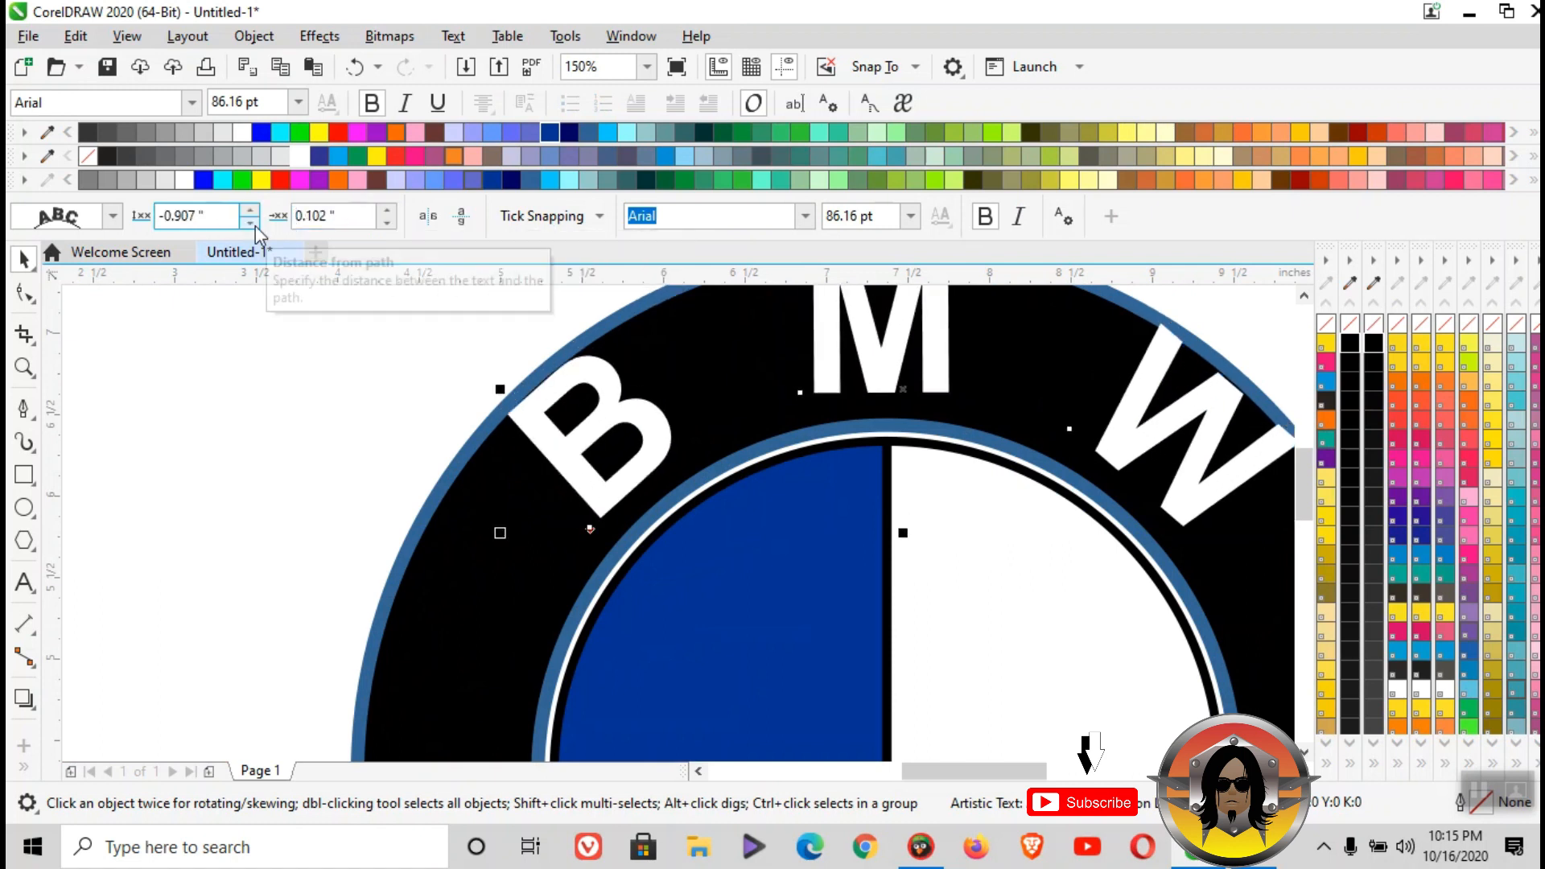
click(254, 225)
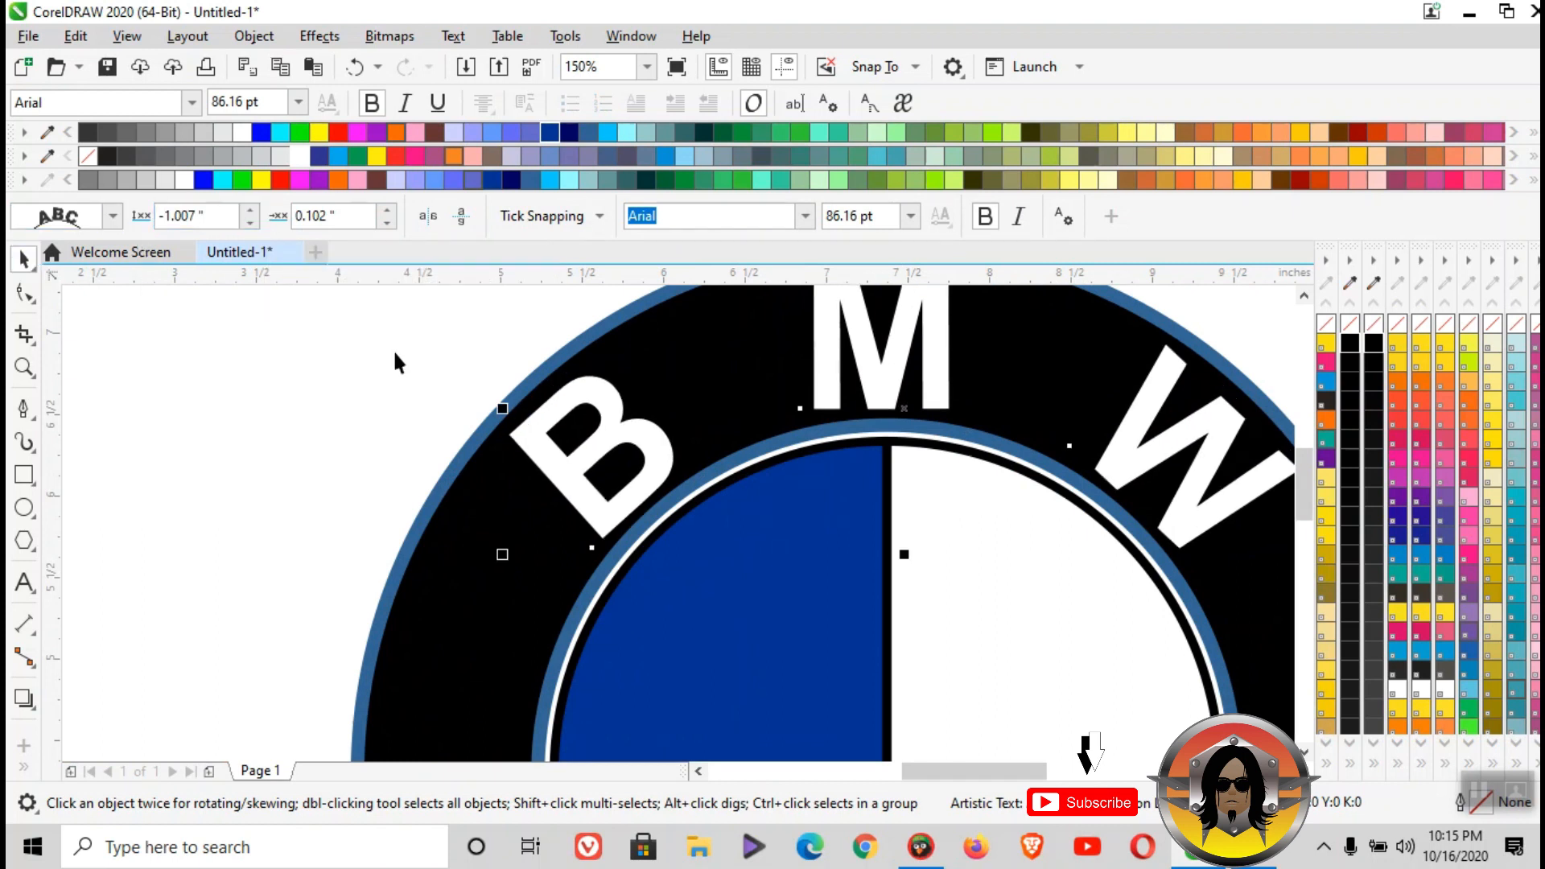
scroll(525, 379, down, 5)
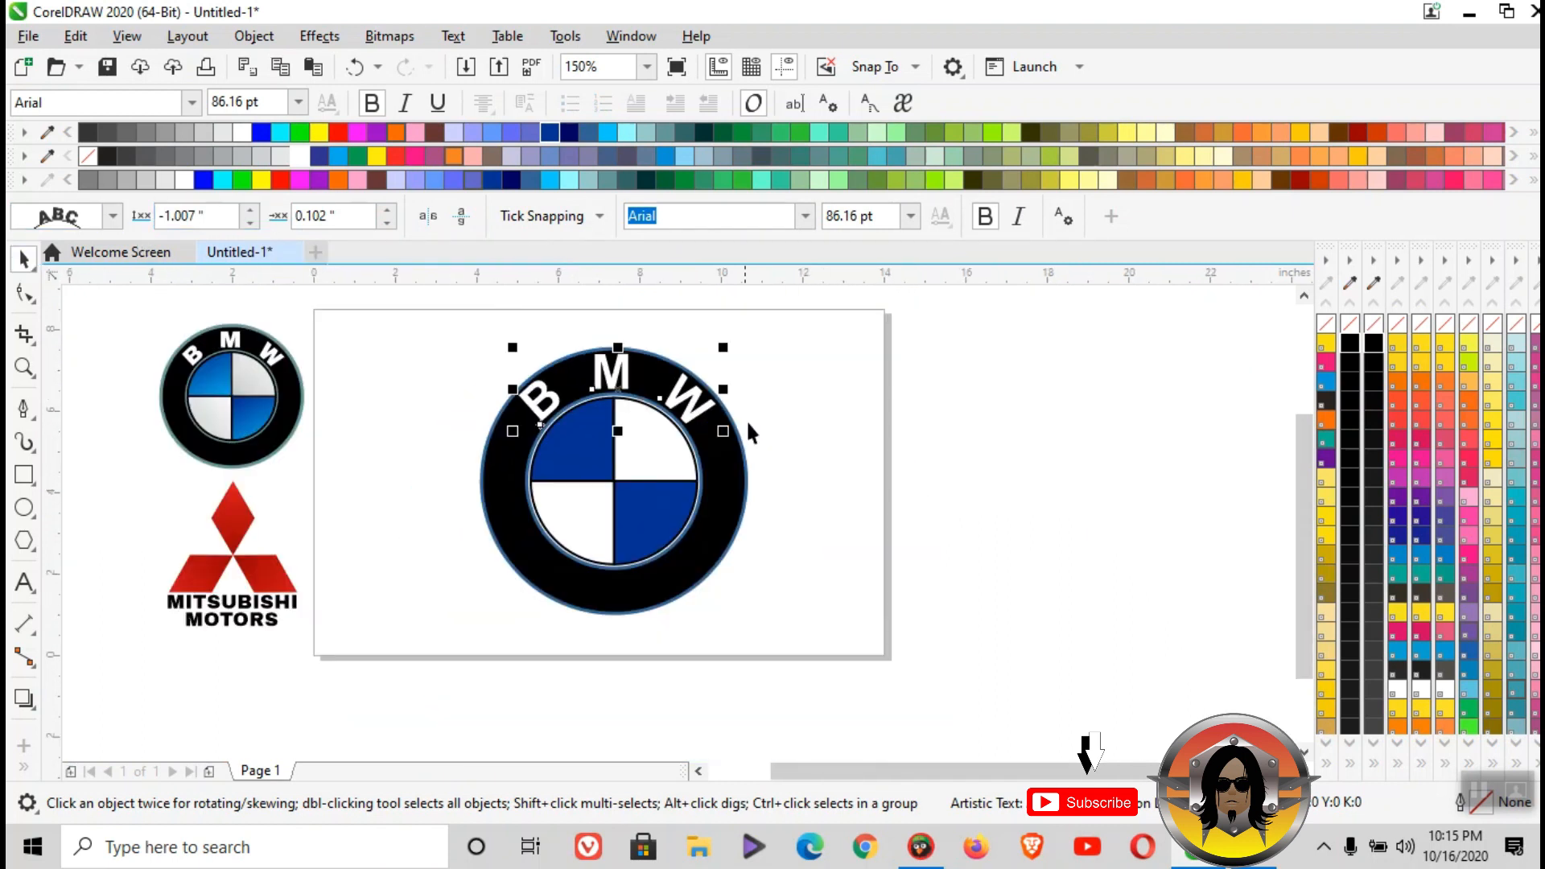
click(401, 367)
- Group all parts of the drawn BMW logo, move it to the page's left side and scale it down to about 4.89" wide
drag(412, 329, 828, 624)
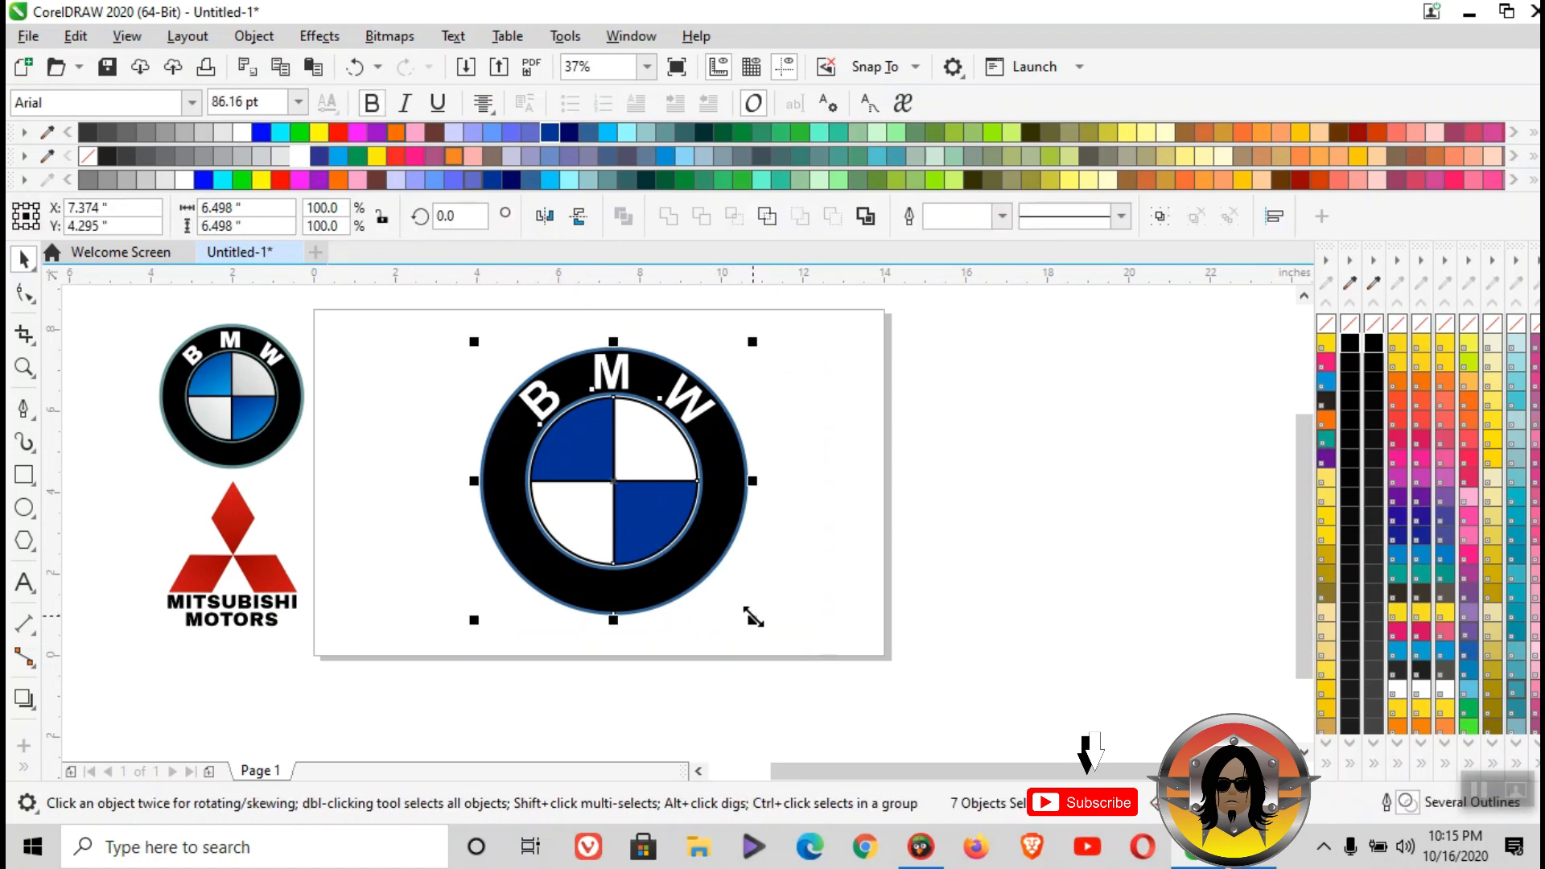
key(ctrl+g)
drag(702, 543, 569, 539)
drag(621, 626, 475, 467)
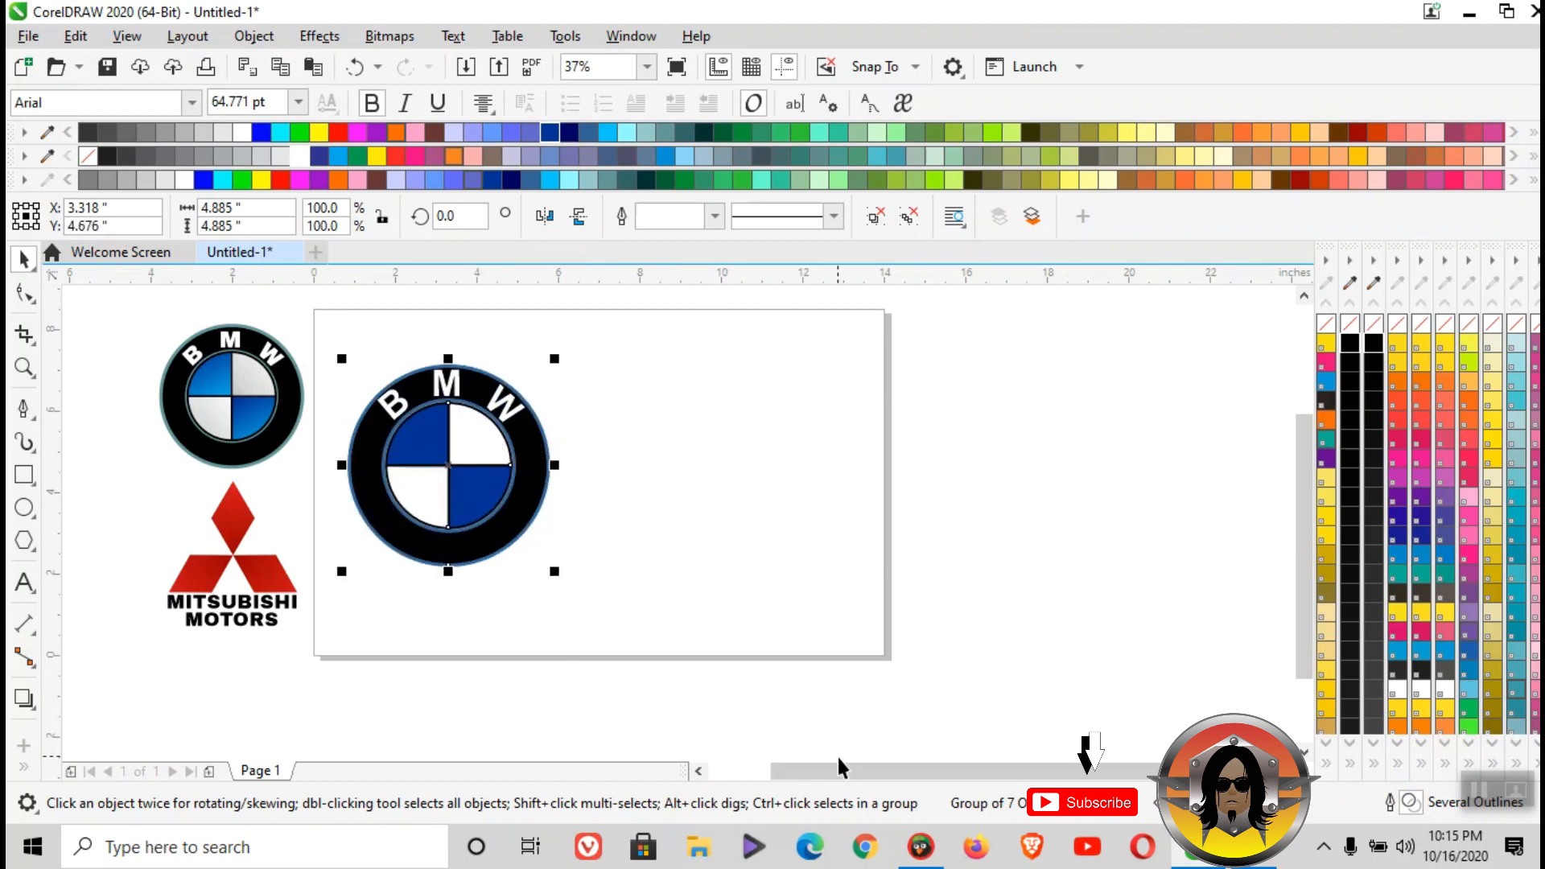
- Draw a three-sided polygon about 3.89" wide and 3.37" high beside the BMW logo, give it a black hairline outline and shift it slightly down
scroll(838, 769, left, 2)
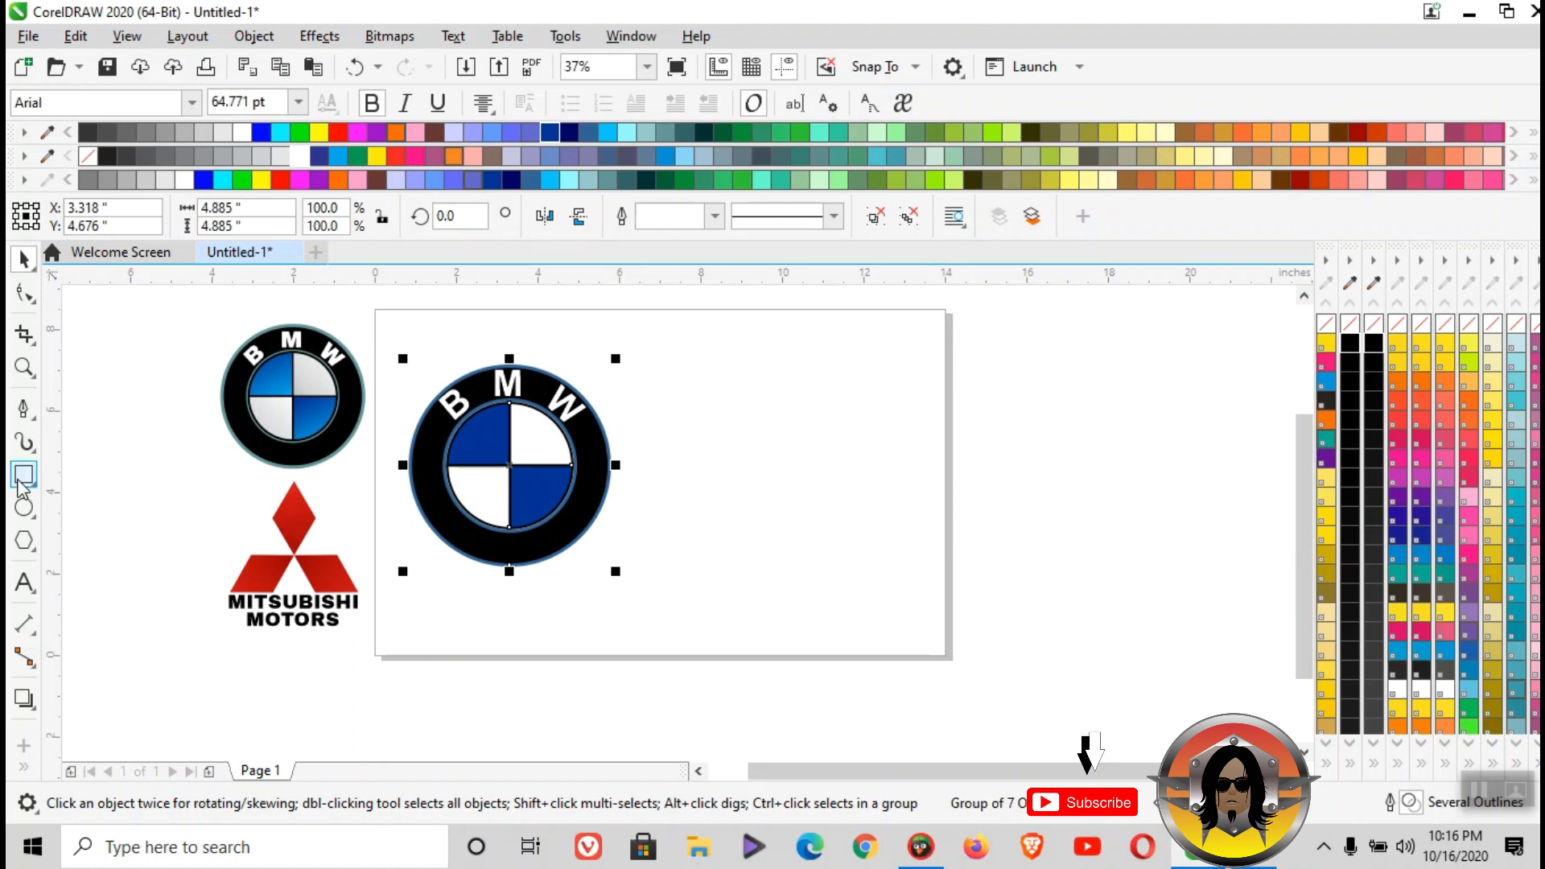
click(32, 549)
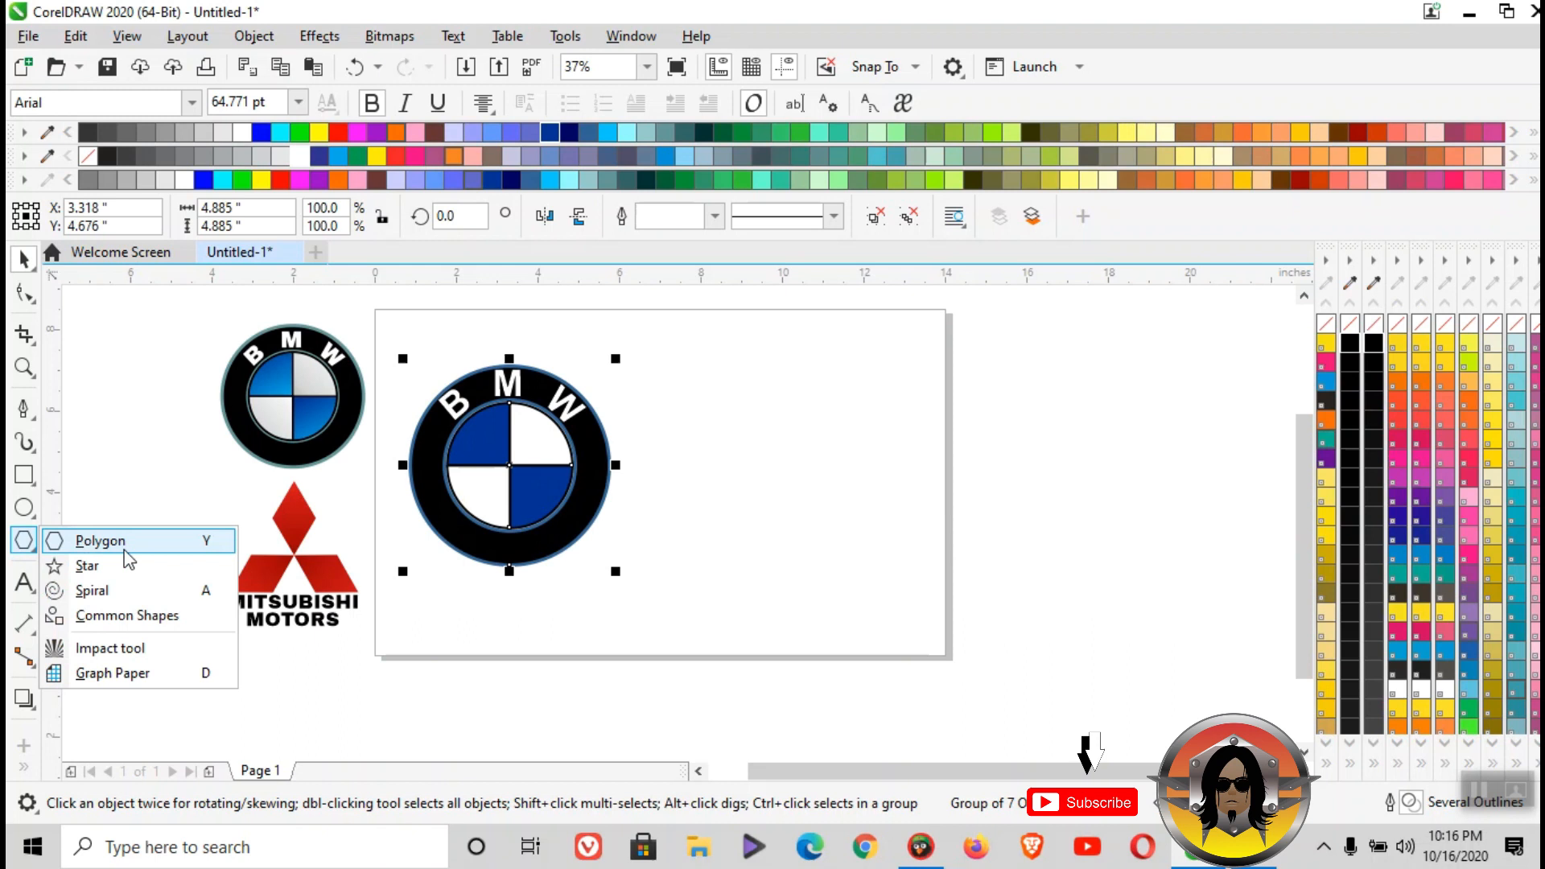
click(126, 553)
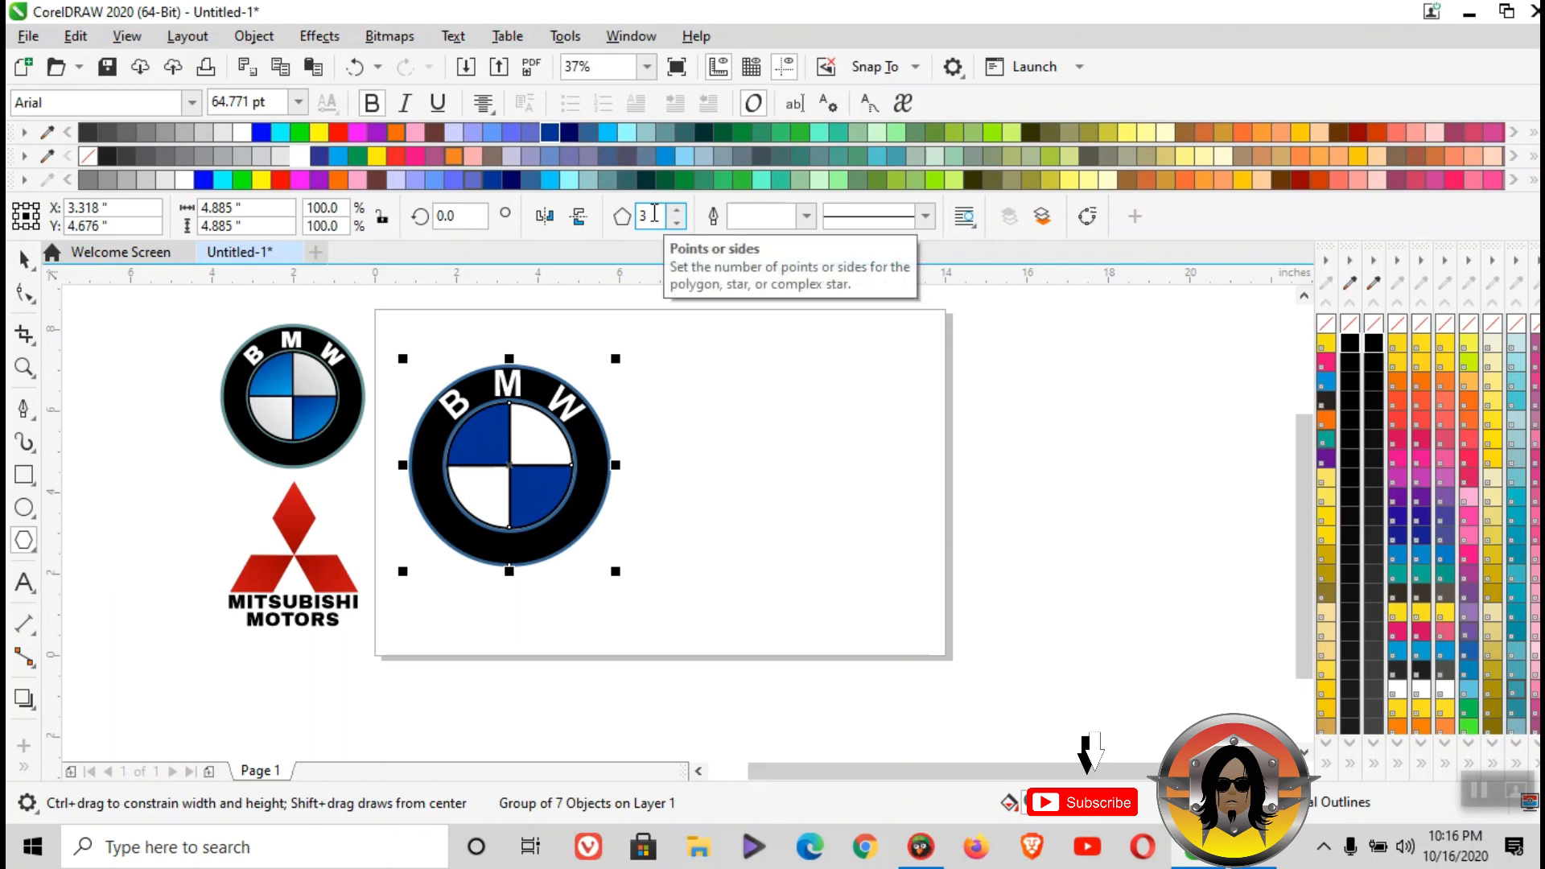
drag(783, 434, 746, 355)
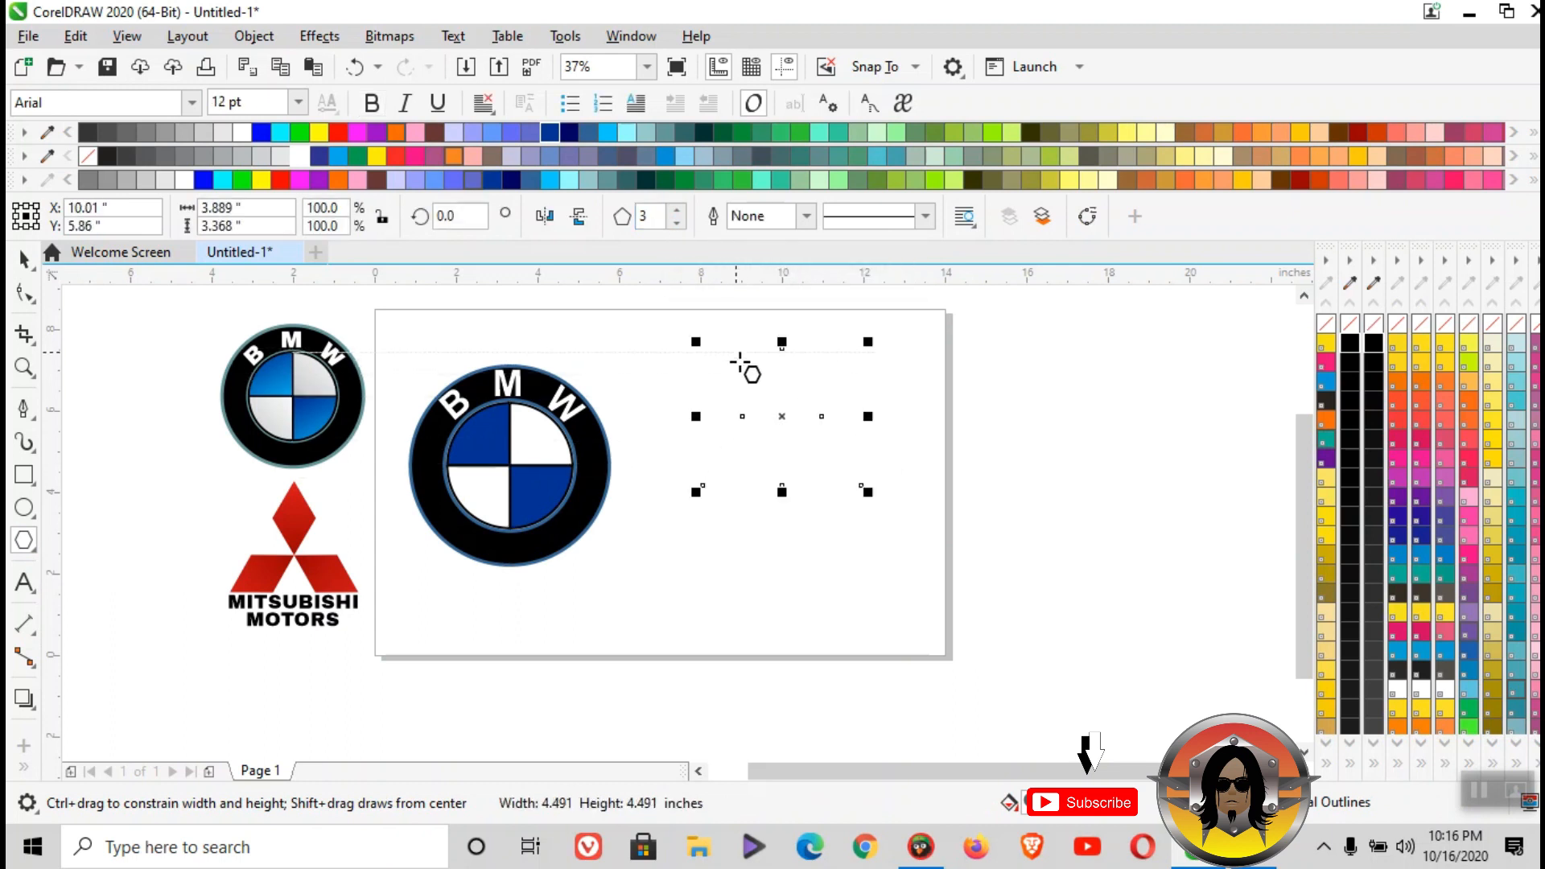
right_click(1352, 336)
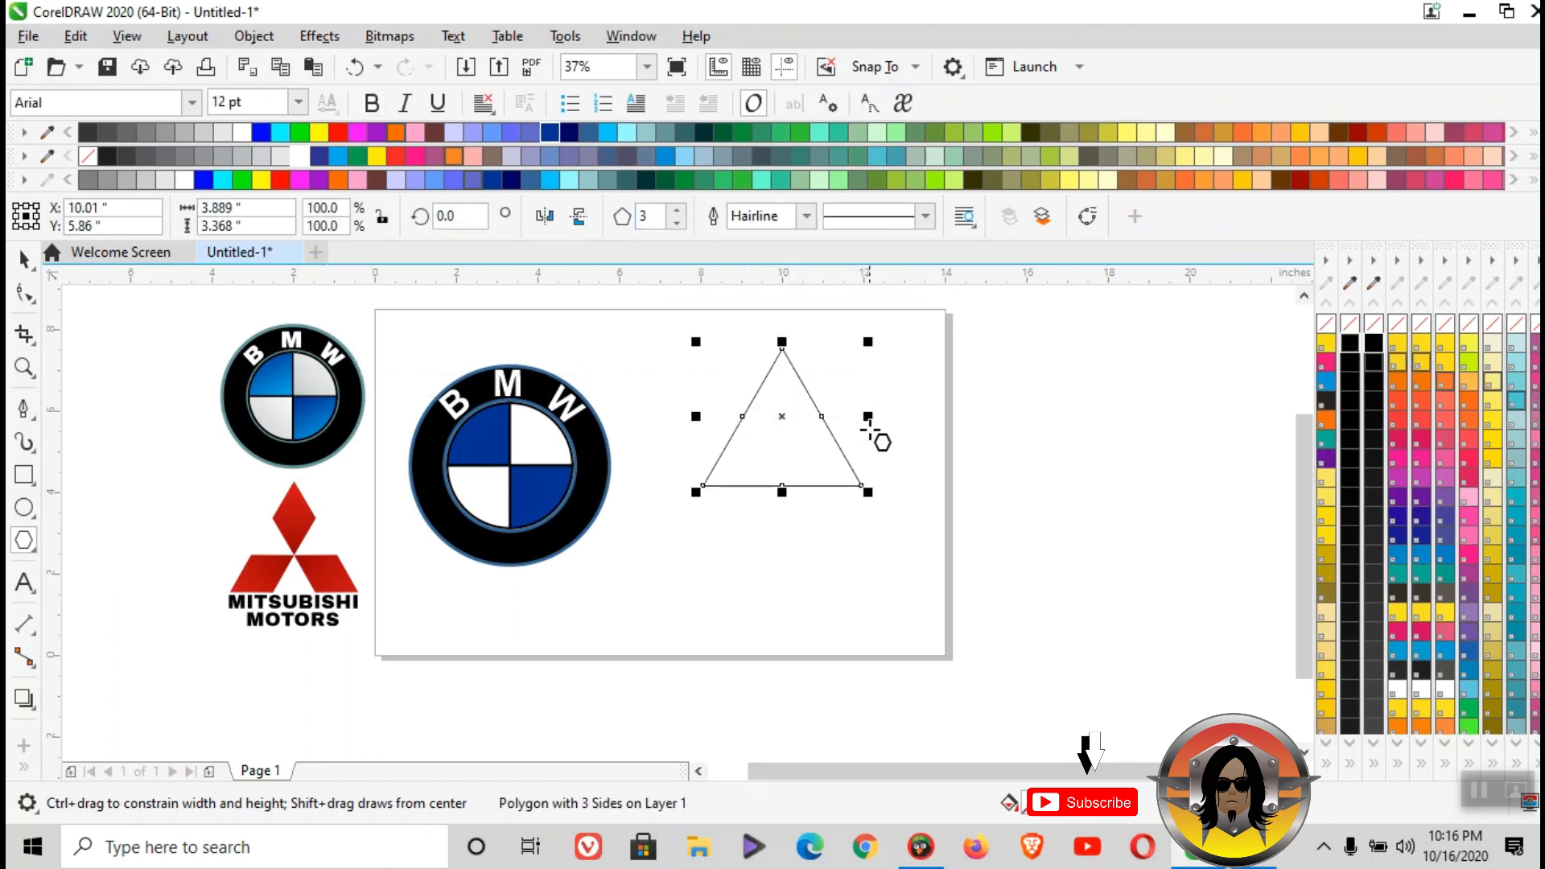
click(24, 260)
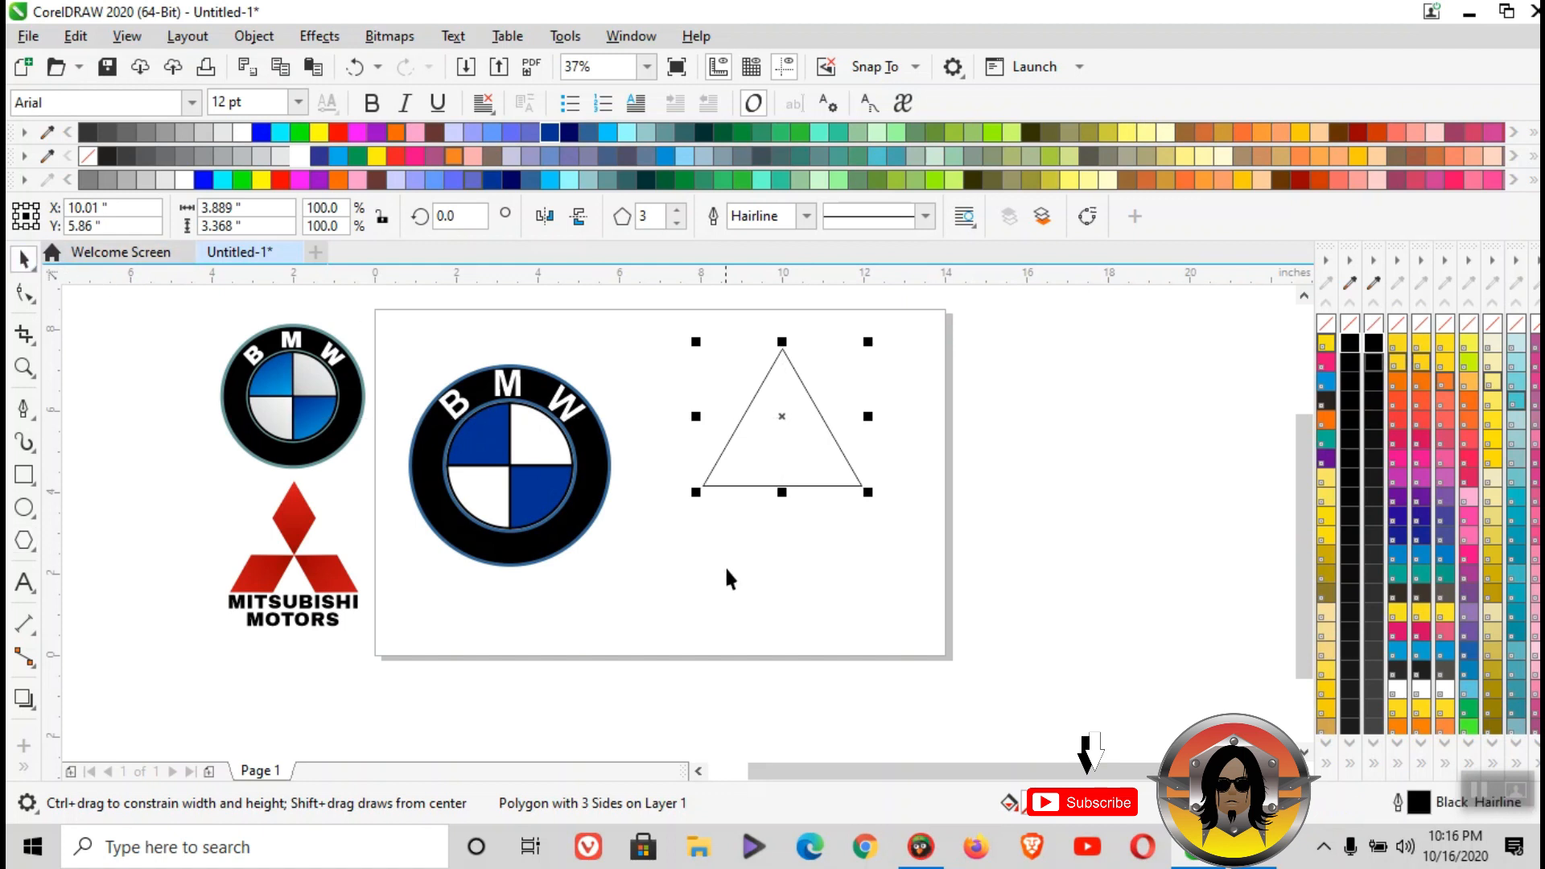
drag(803, 448, 799, 491)
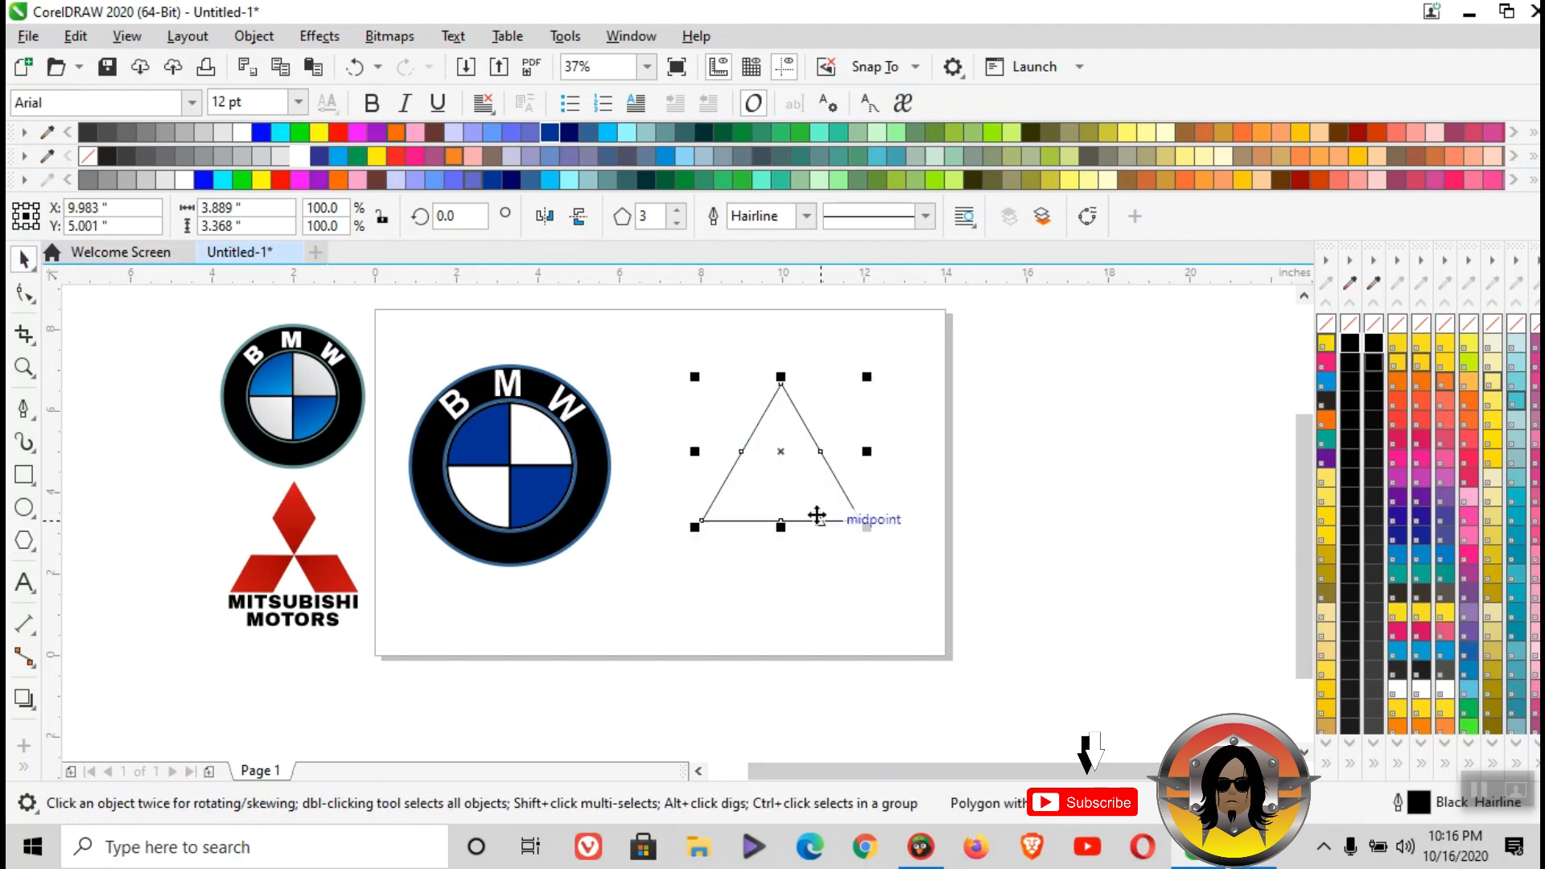
- Copy and paste the triangle, move the copy past the page's right edge and change it to a four-sided polygon
right_click(798, 470)
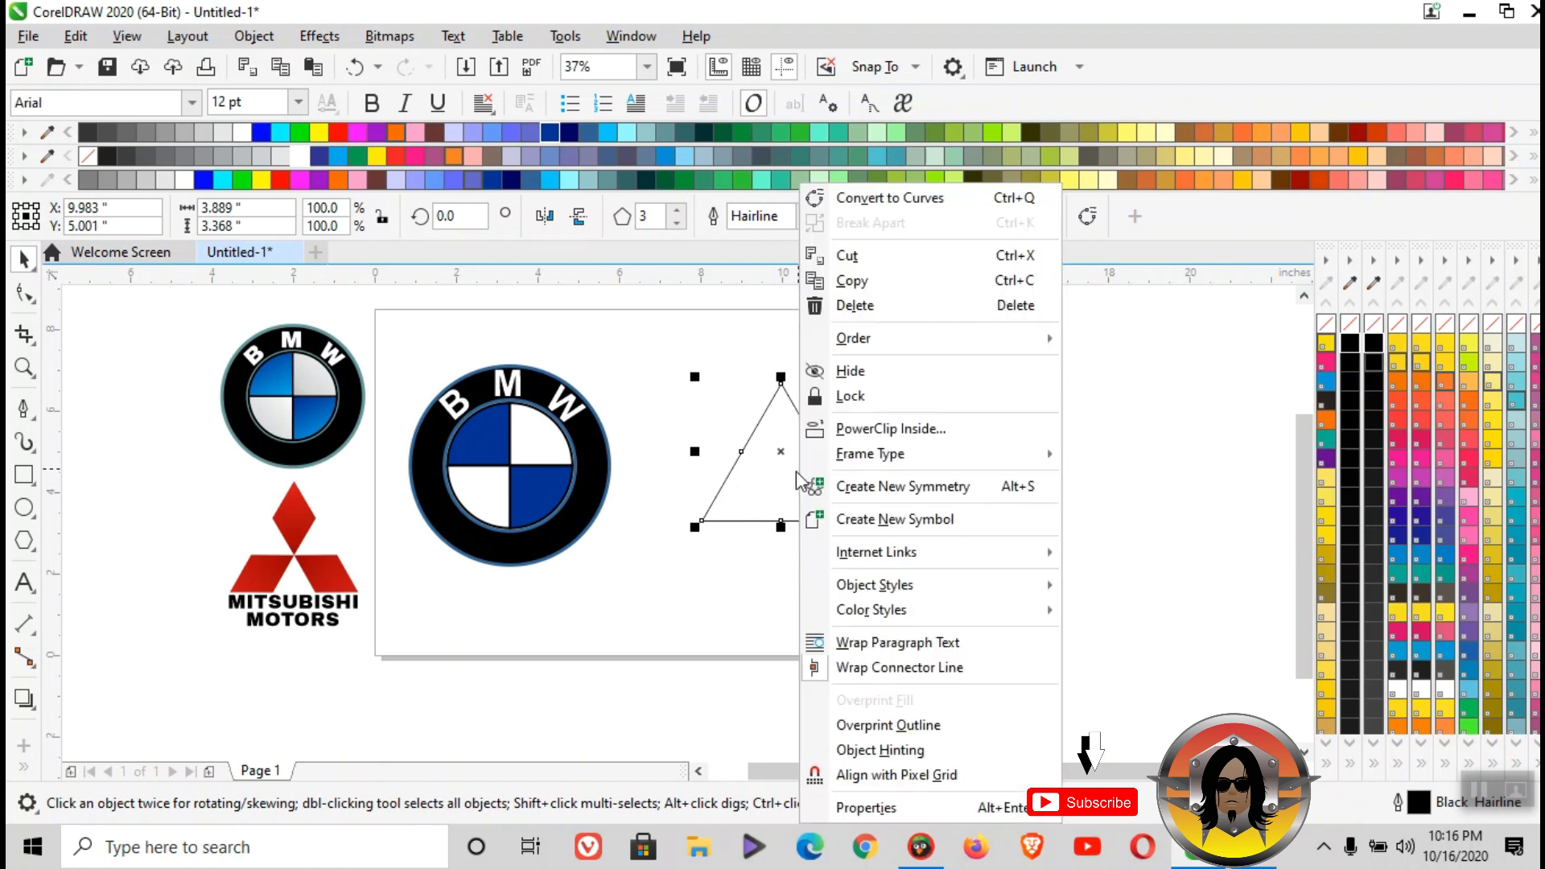
click(866, 283)
click(924, 499)
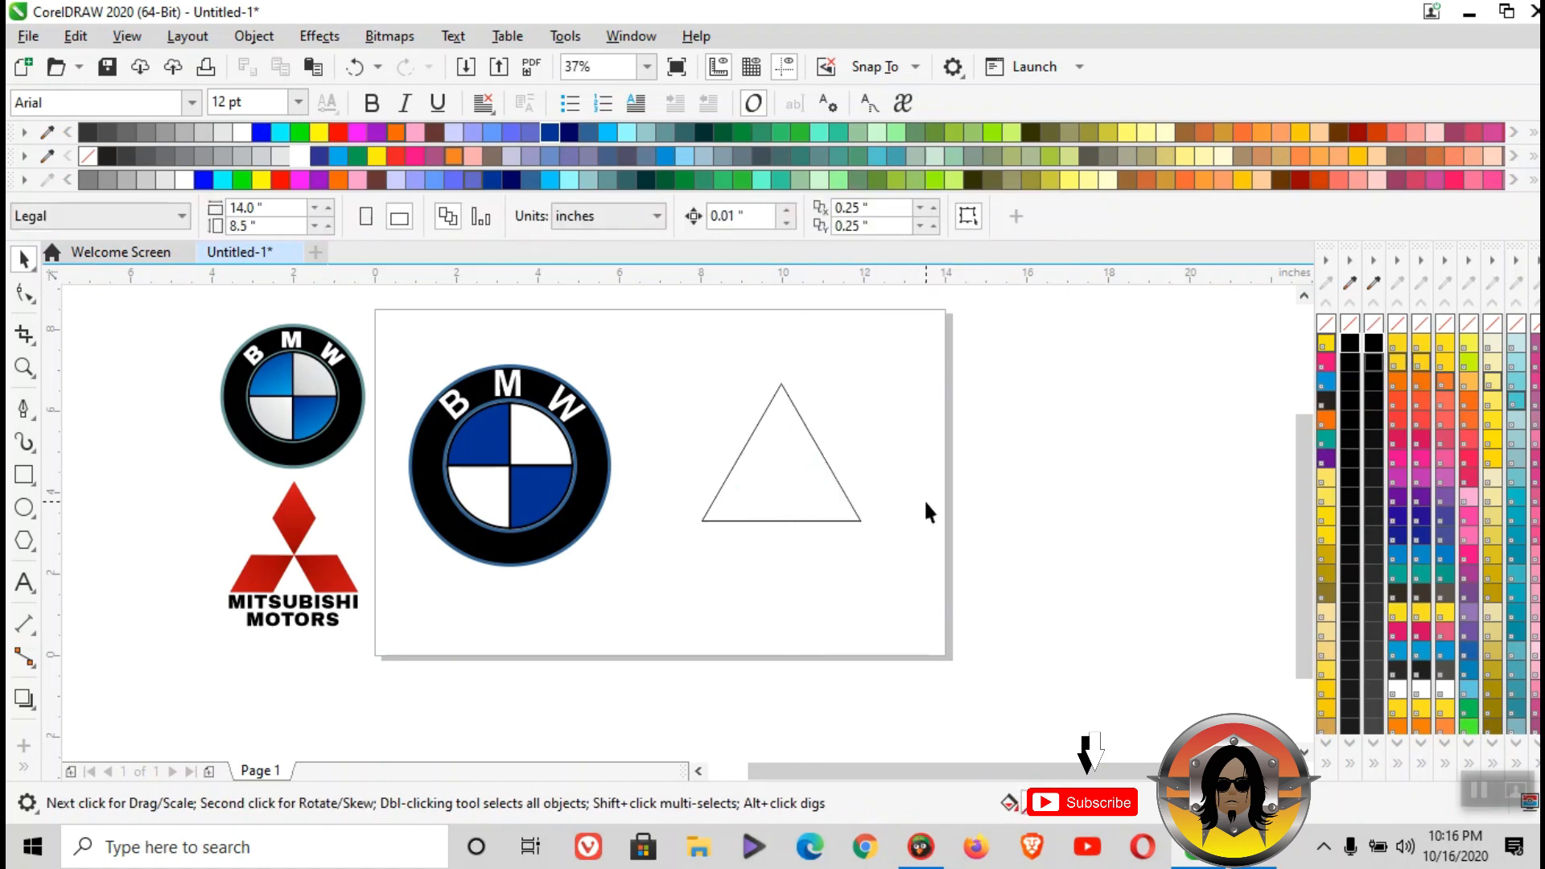
right_click(924, 499)
click(974, 673)
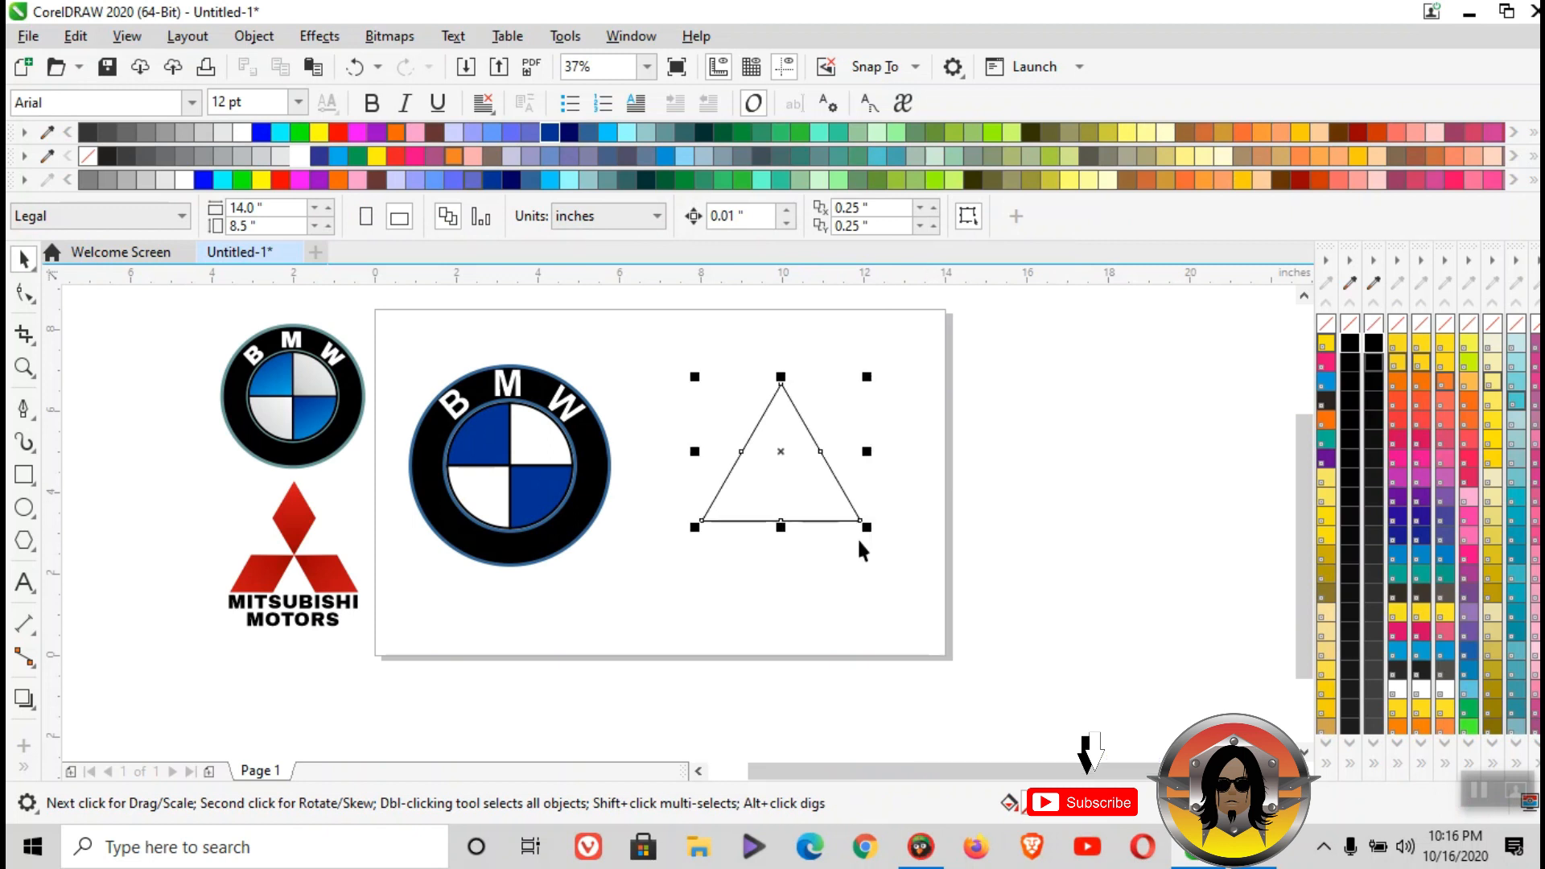
drag(823, 488, 1022, 491)
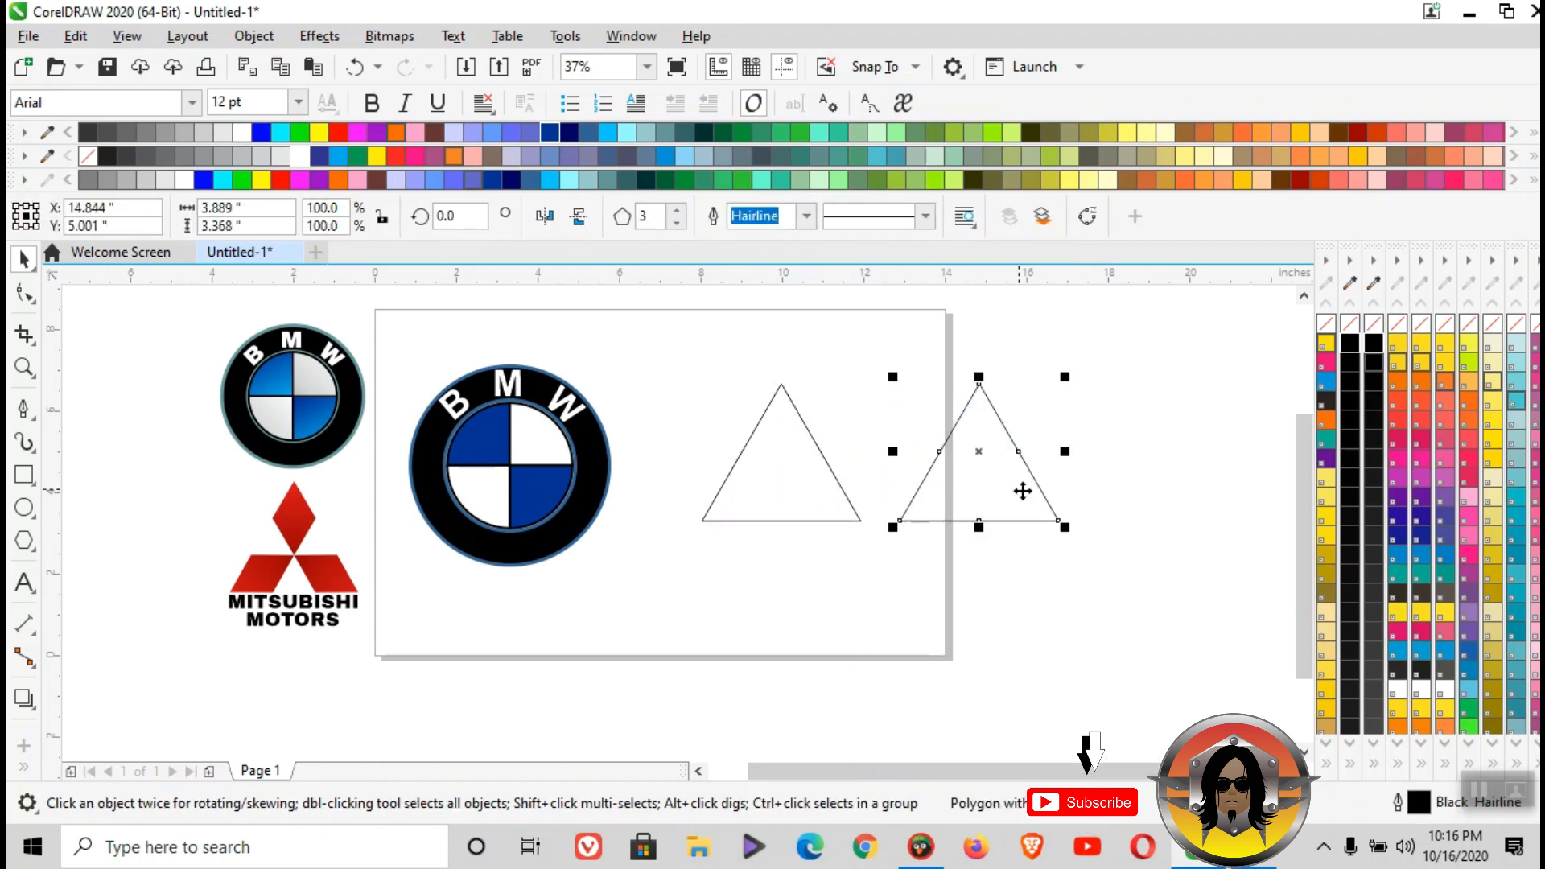
click(678, 213)
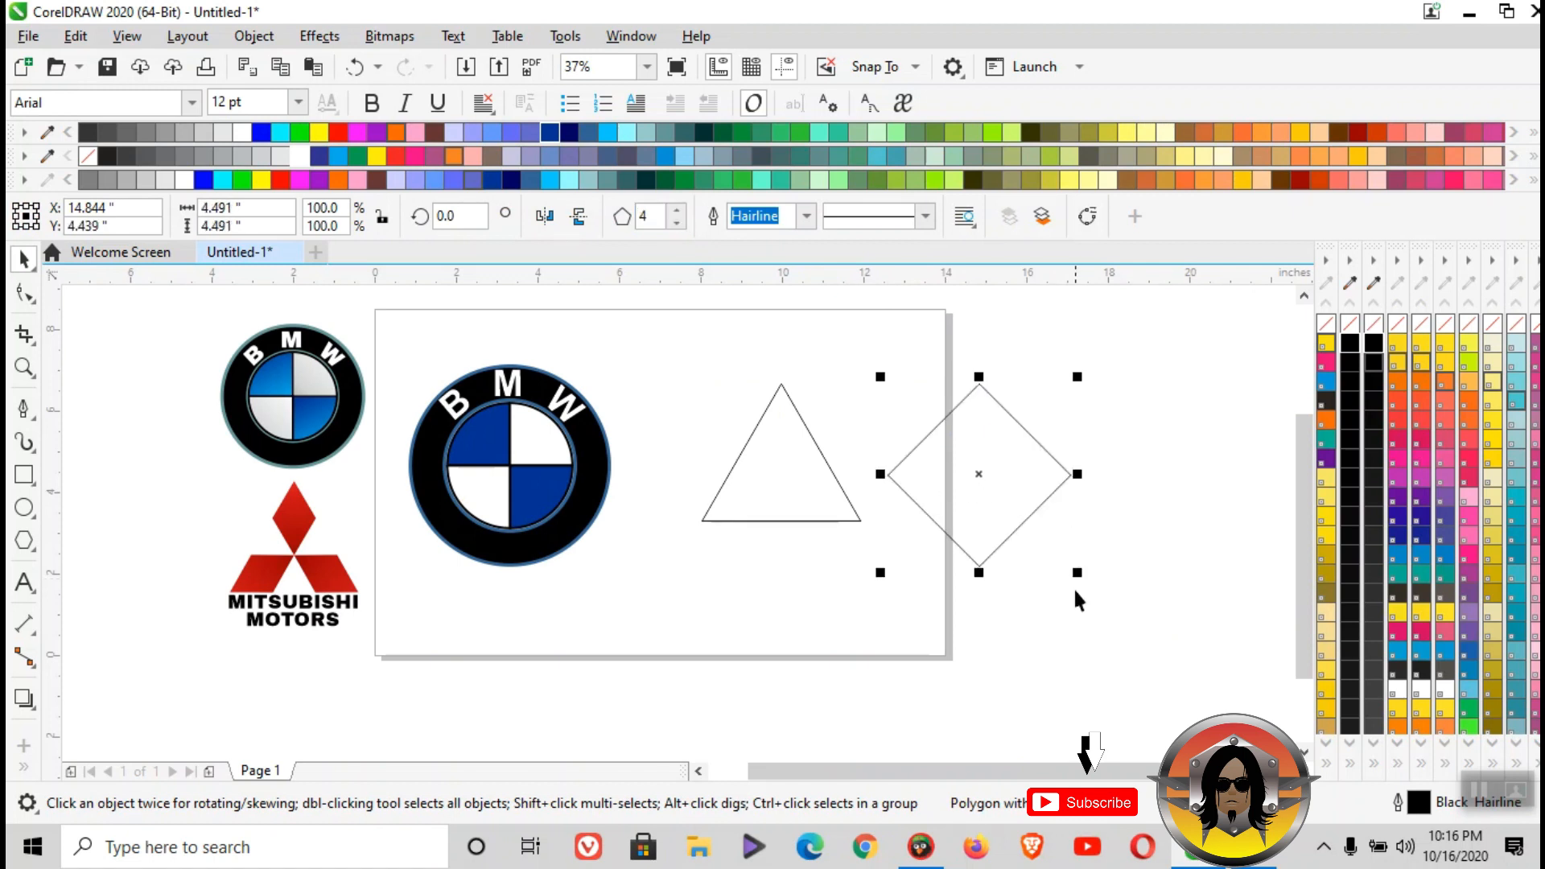
- Scale the four-sided polygon to 50%, align its tip with the triangle's apex and narrow it to about 1.306" to match the triangle's sides
drag(1078, 580, 1027, 525)
drag(935, 474, 797, 438)
scroll(804, 421, up, 2)
scroll(793, 493, down, 1)
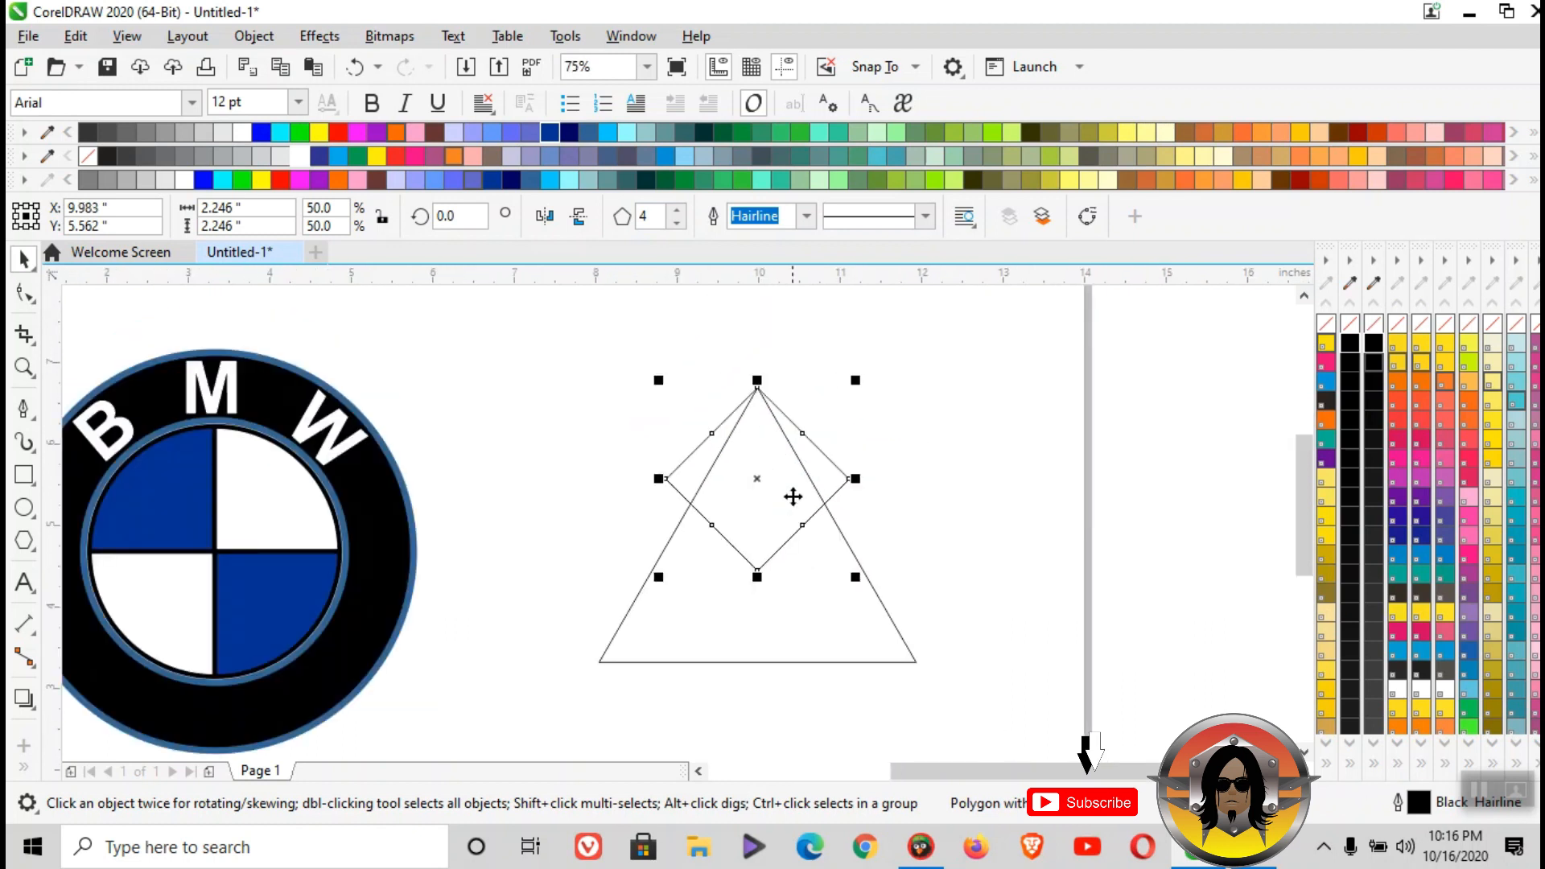
scroll(776, 437, up, 1)
drag(927, 516, 852, 551)
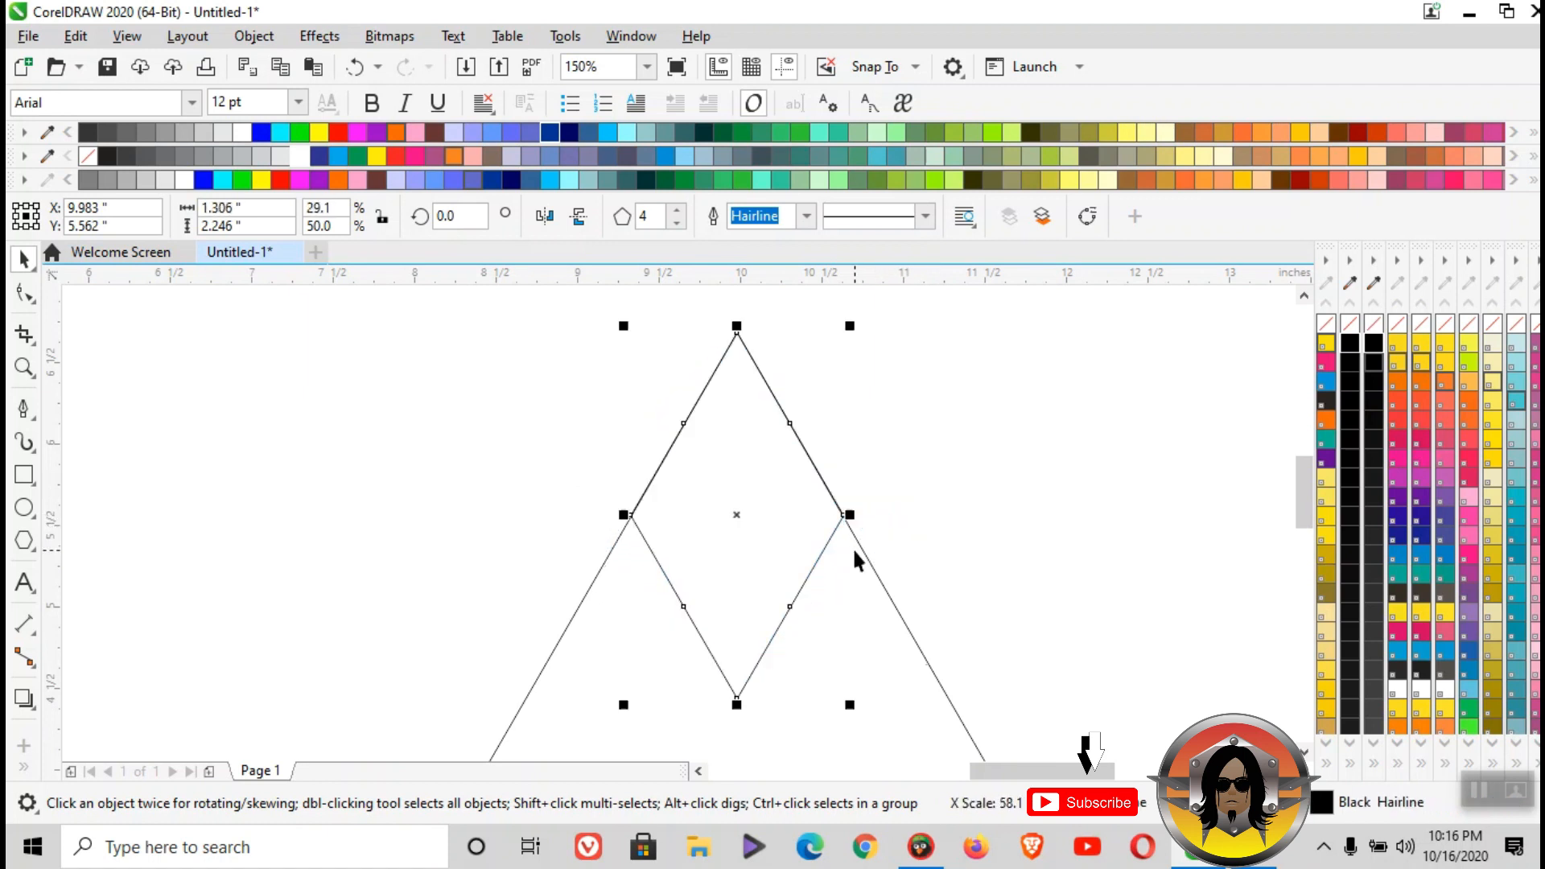
scroll(805, 467, down, 2)
- Set the rhombus's rotation centre at its lower tip and create two rotated copies filling the triangle's lower corners, the first at 240°
click(771, 537)
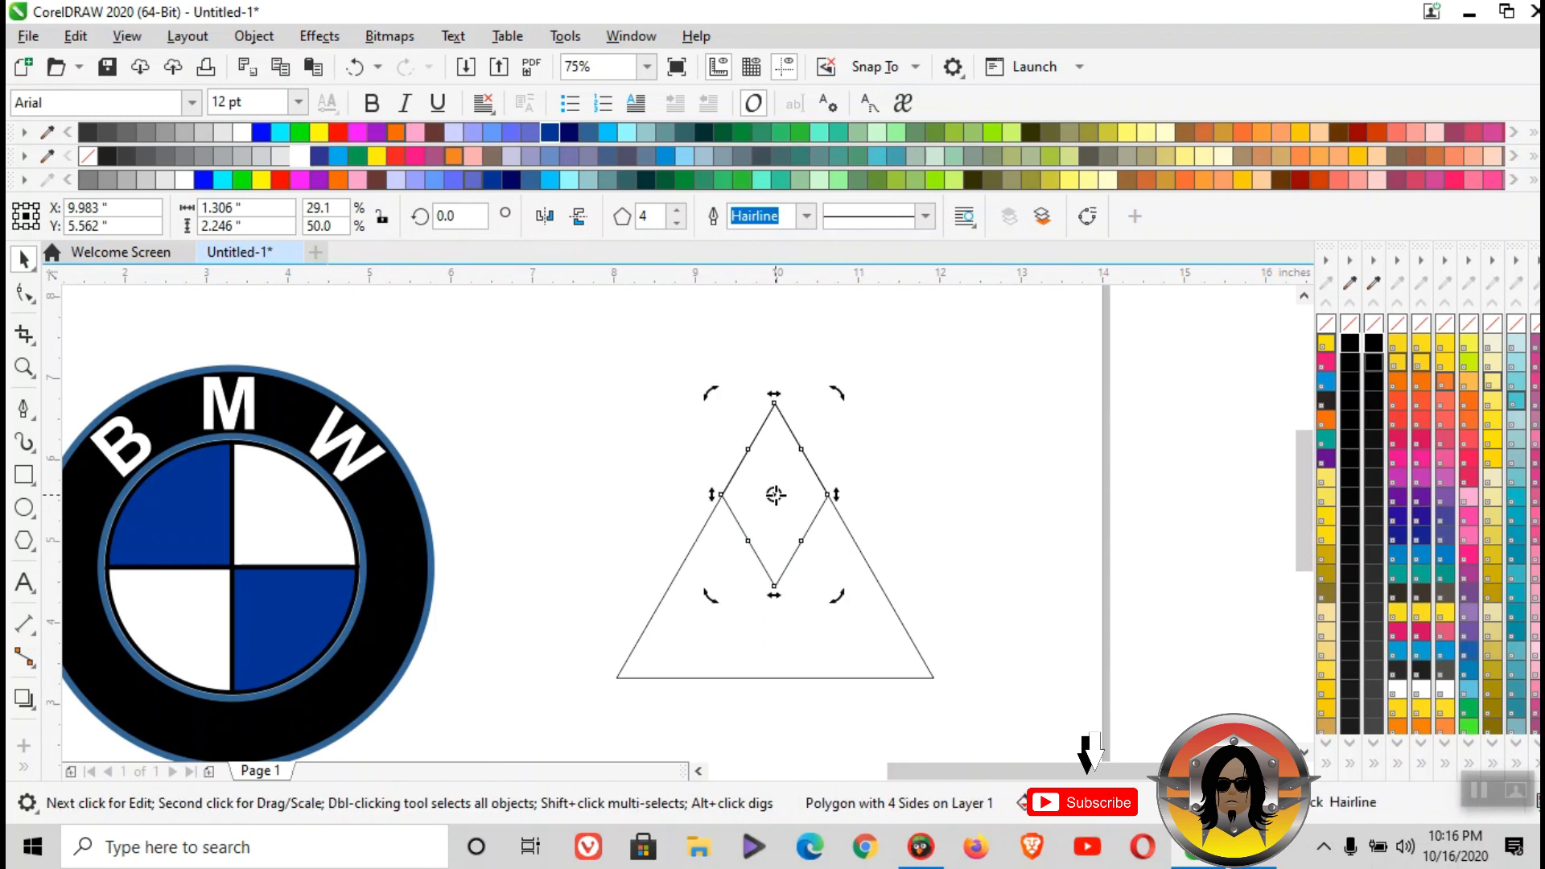
drag(775, 495, 773, 587)
drag(842, 396, 1000, 793)
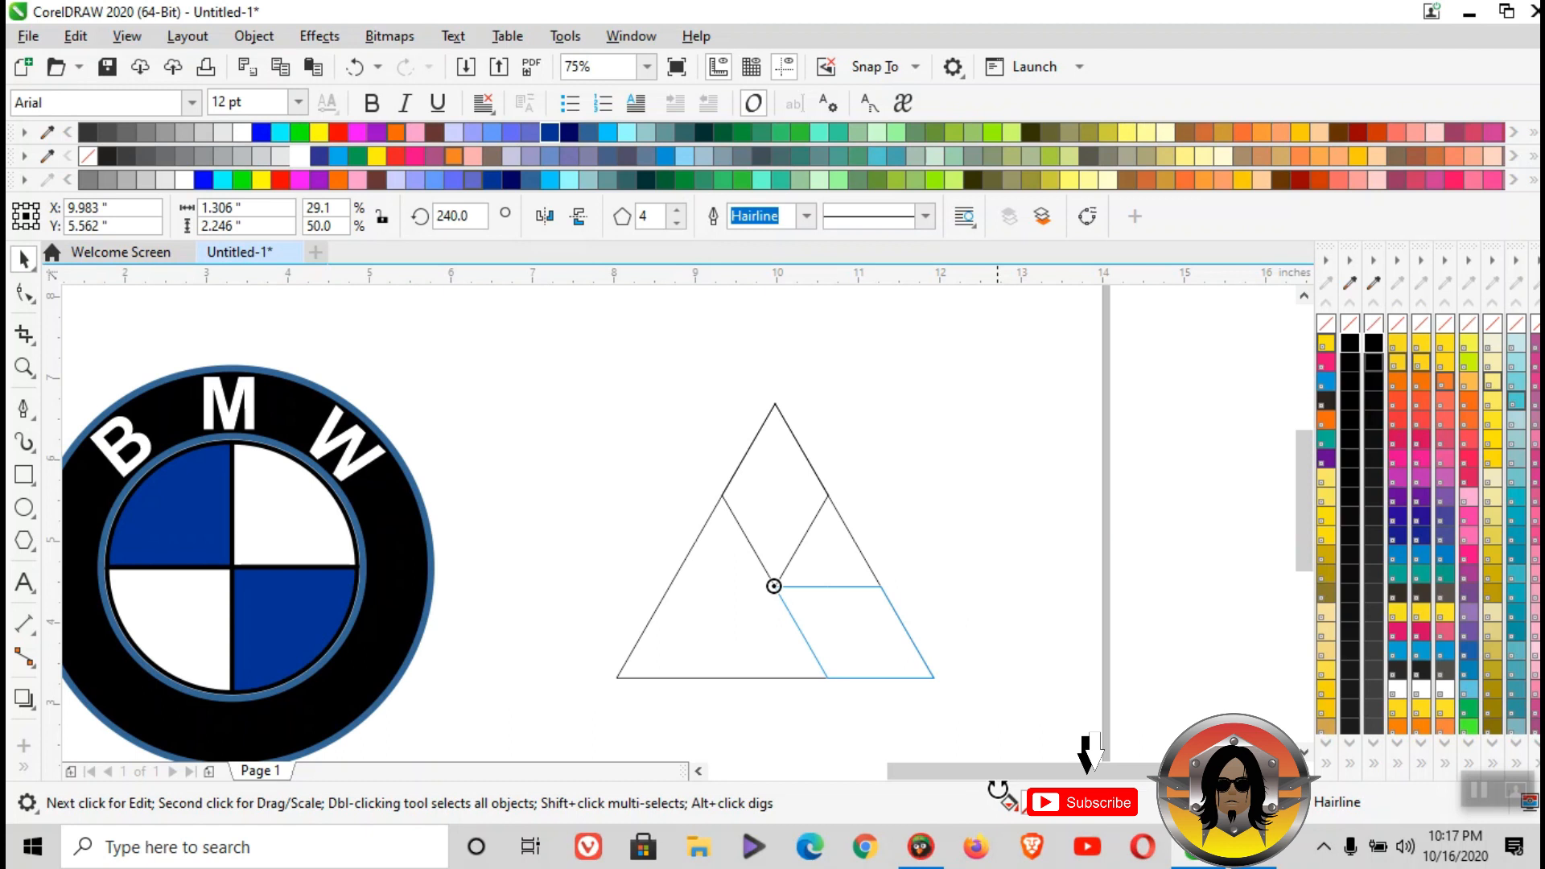
drag(998, 790, 998, 789)
right_click(998, 789)
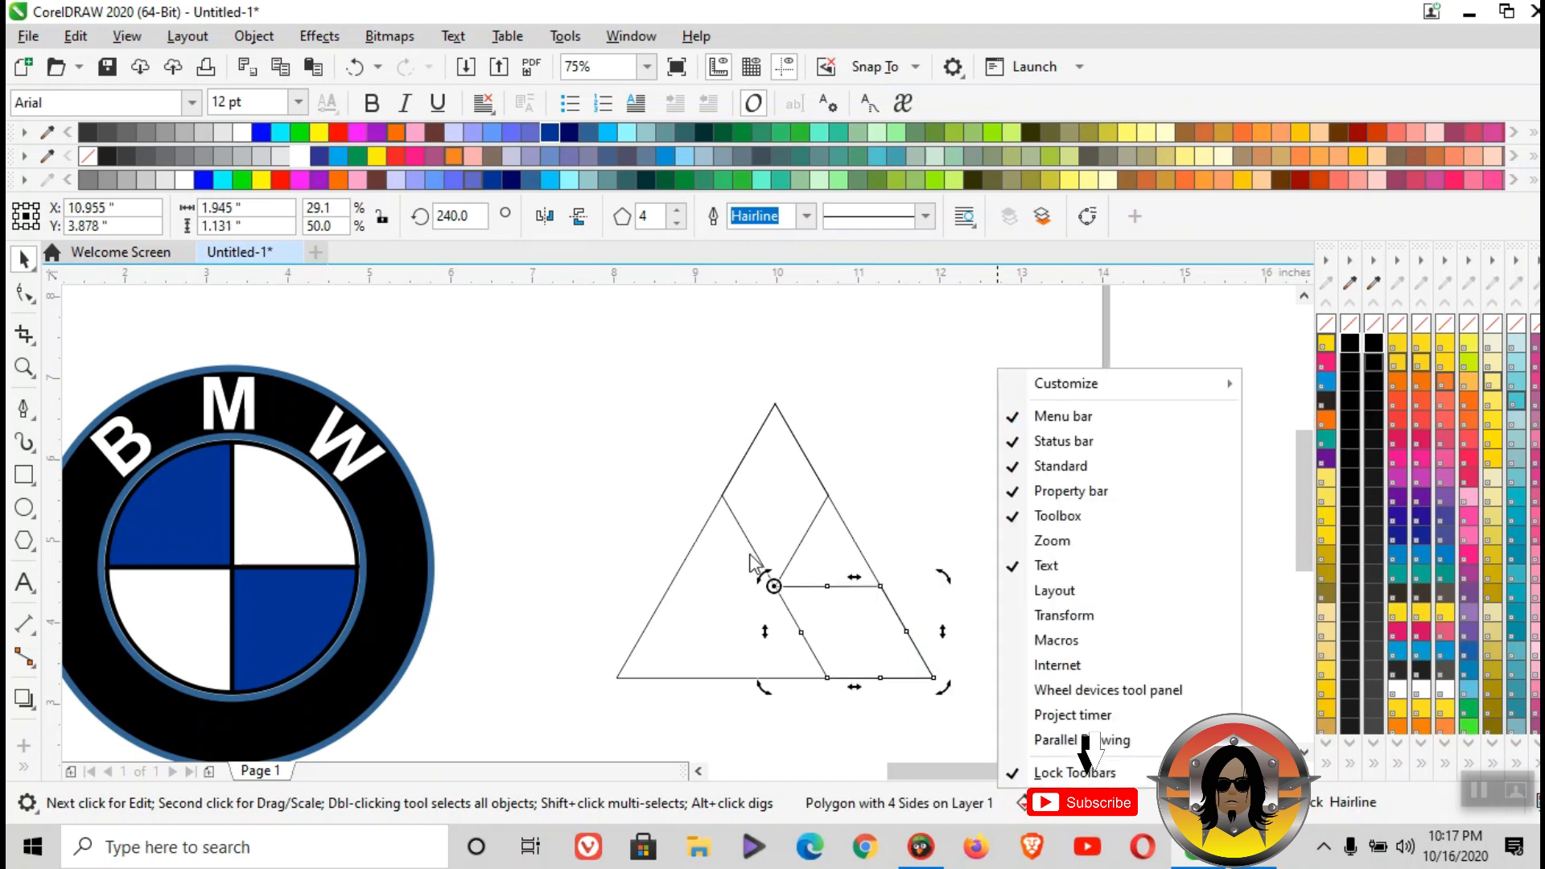
click(915, 479)
drag(947, 575, 686, 729)
- Delete the guide triangle and weld the three rhombuses into a single curve
click(849, 520)
drag(828, 538, 1185, 530)
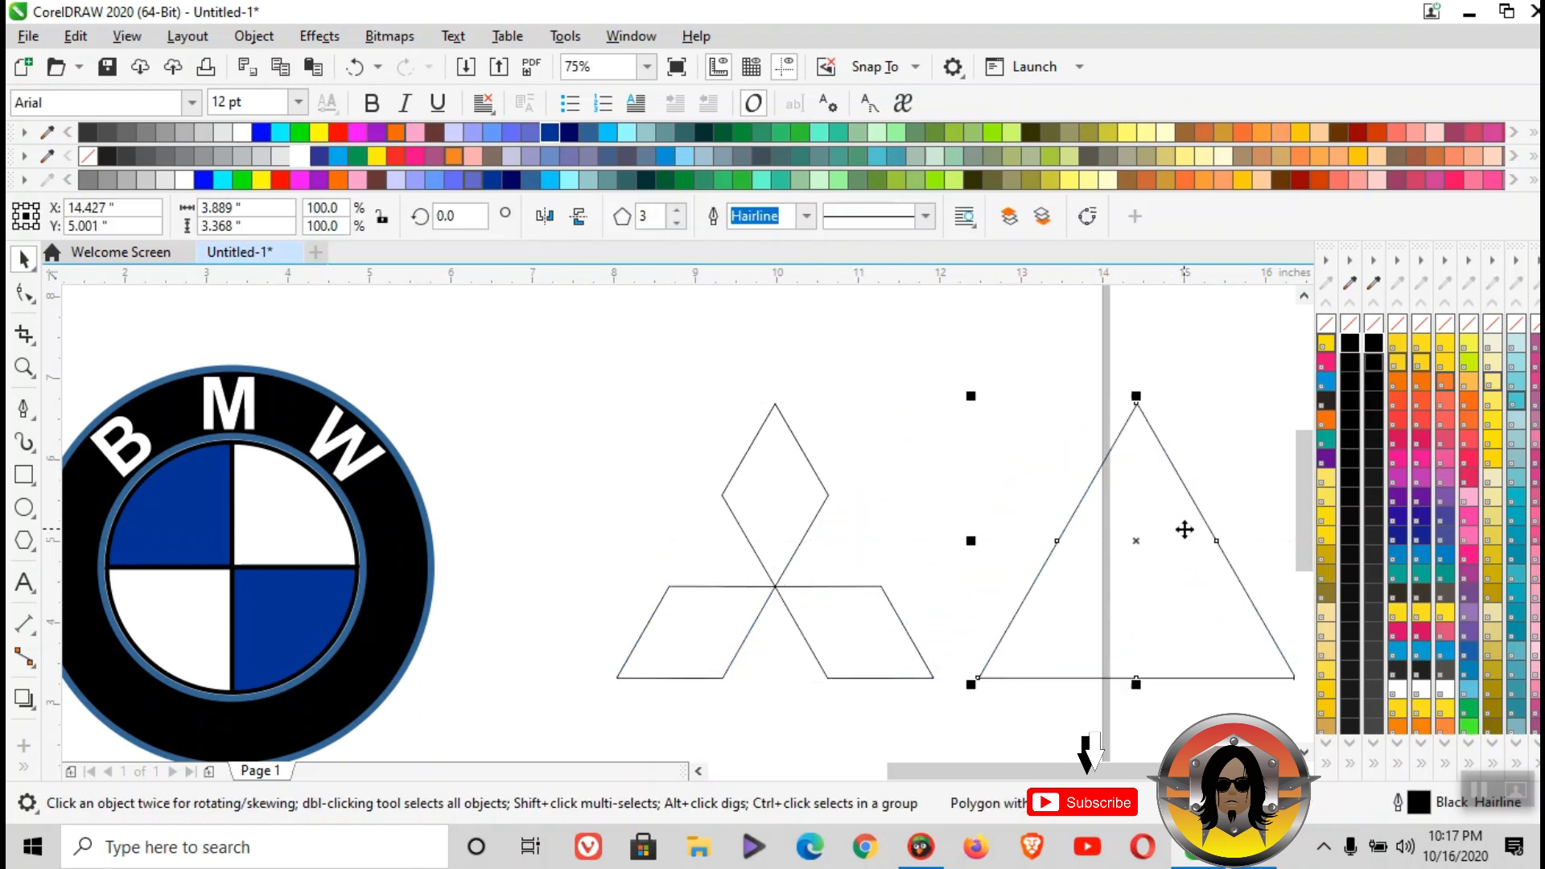
key(Delete)
drag(548, 353, 985, 722)
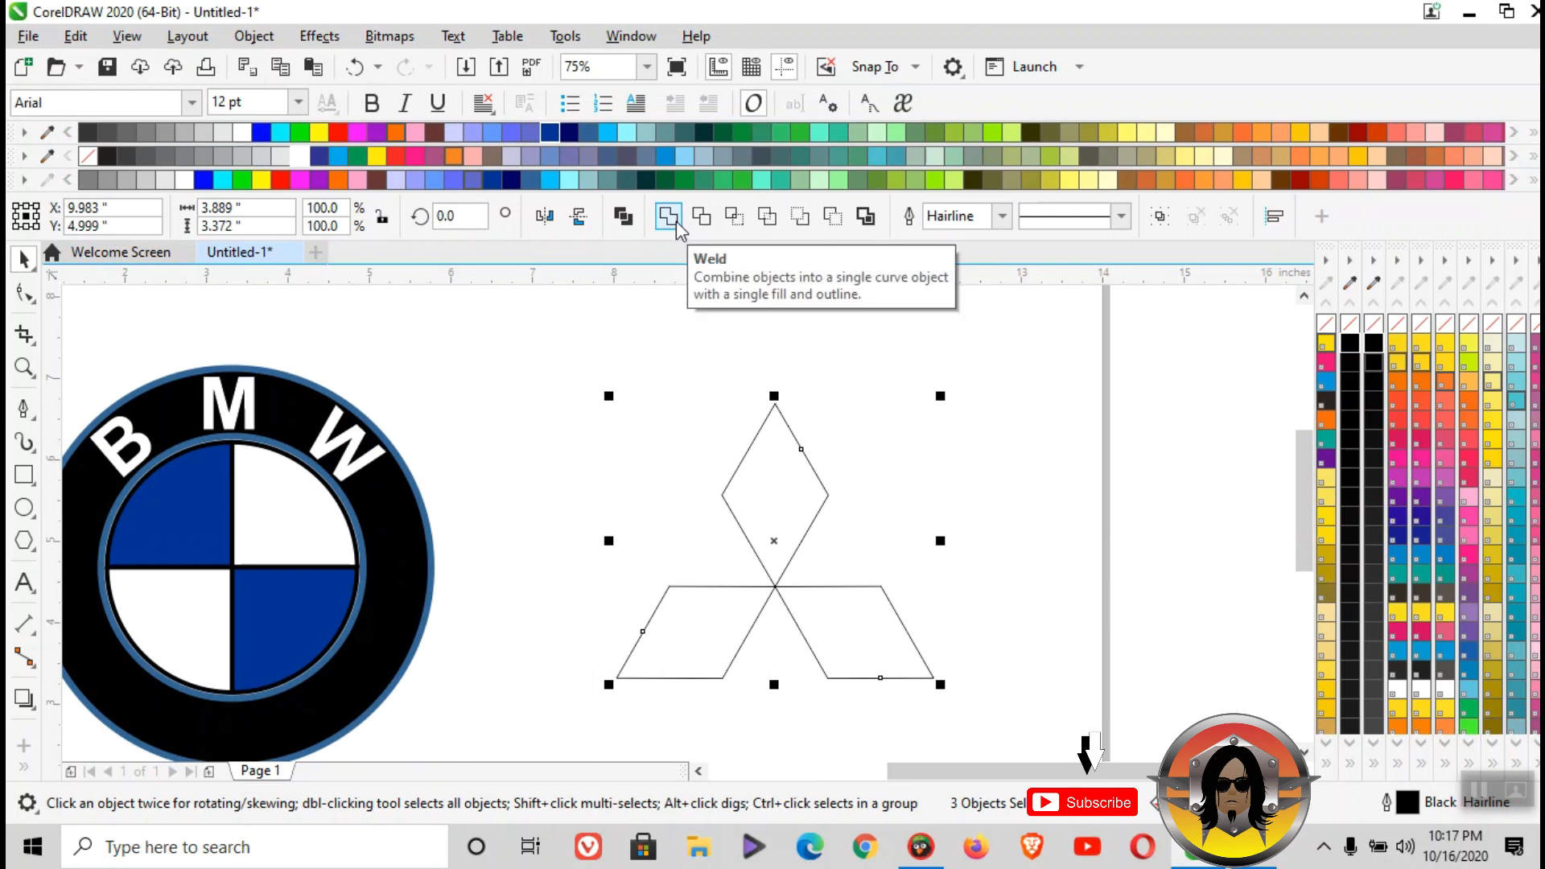
click(668, 216)
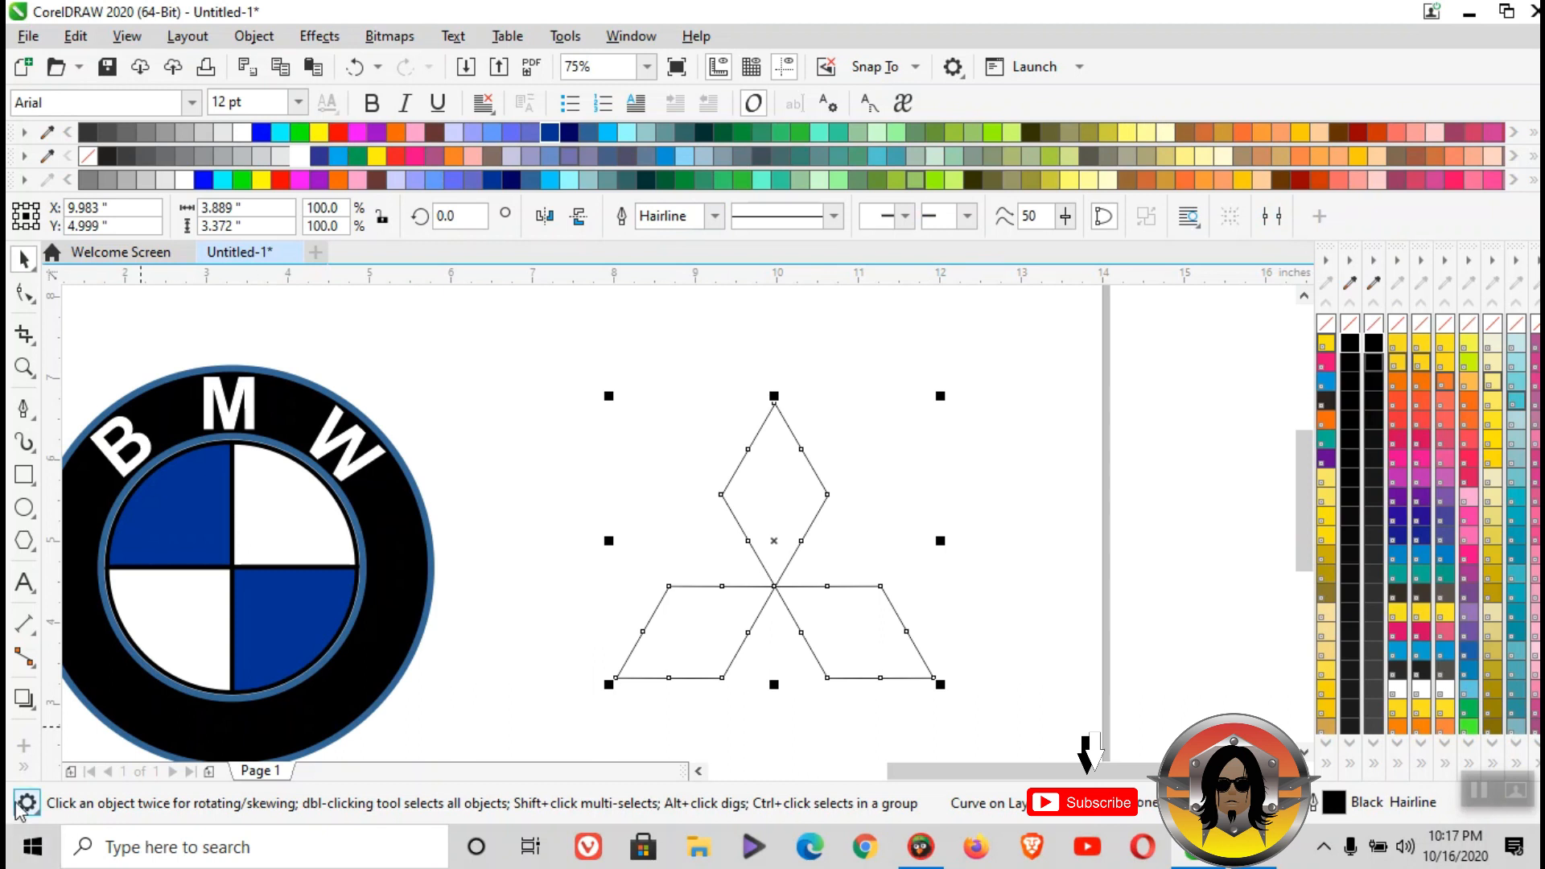
- Apply an elliptical fountain fill to the emblem, running from the point where the rhombuses meet to the upper tip
click(25, 771)
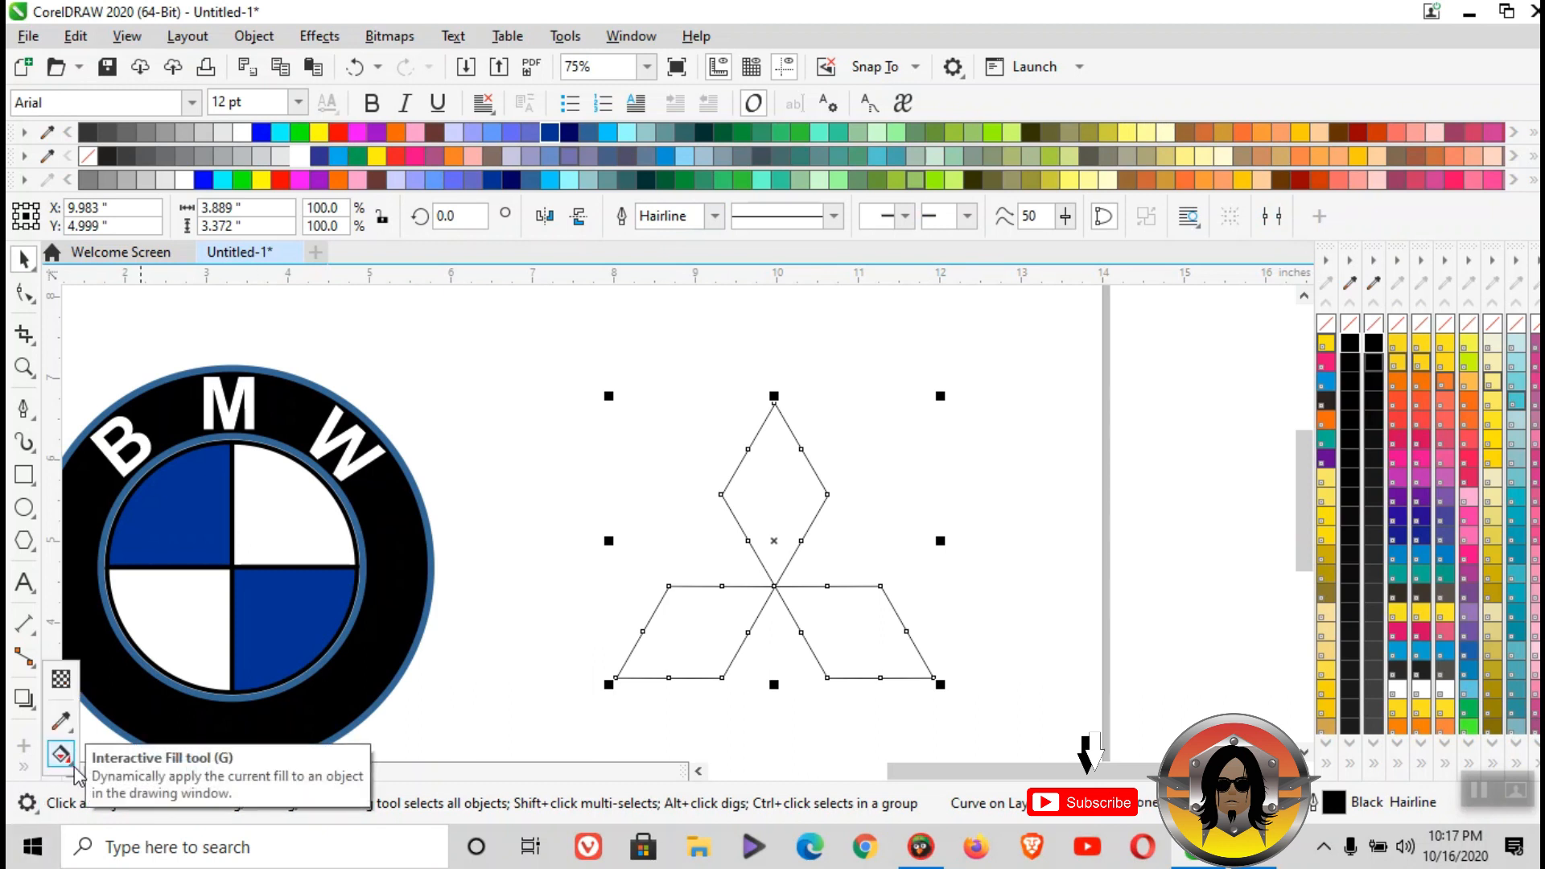
click(64, 756)
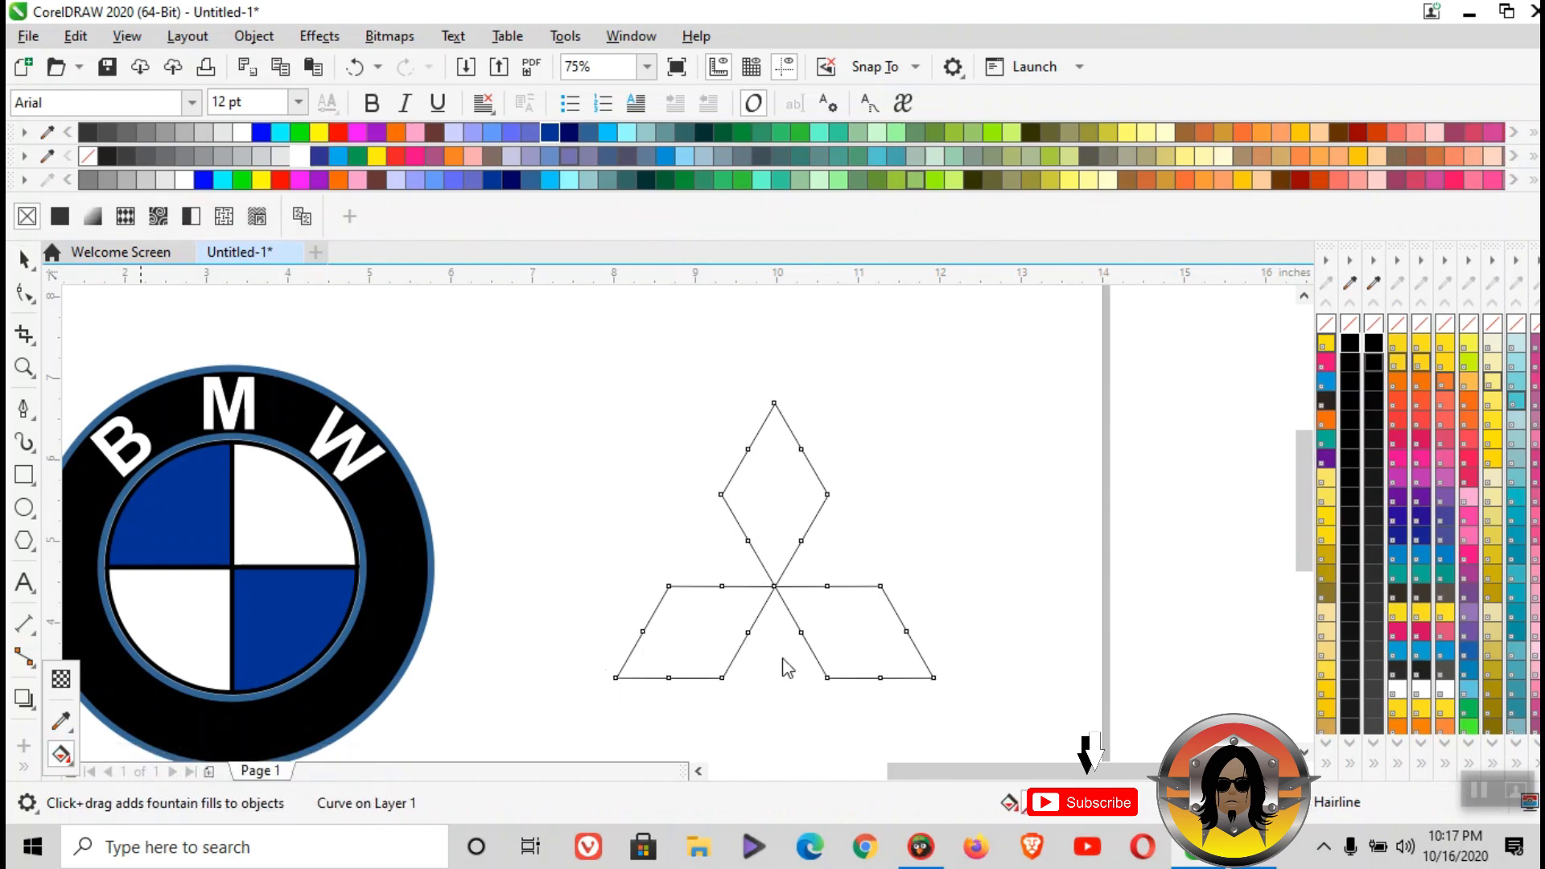
drag(853, 638, 775, 404)
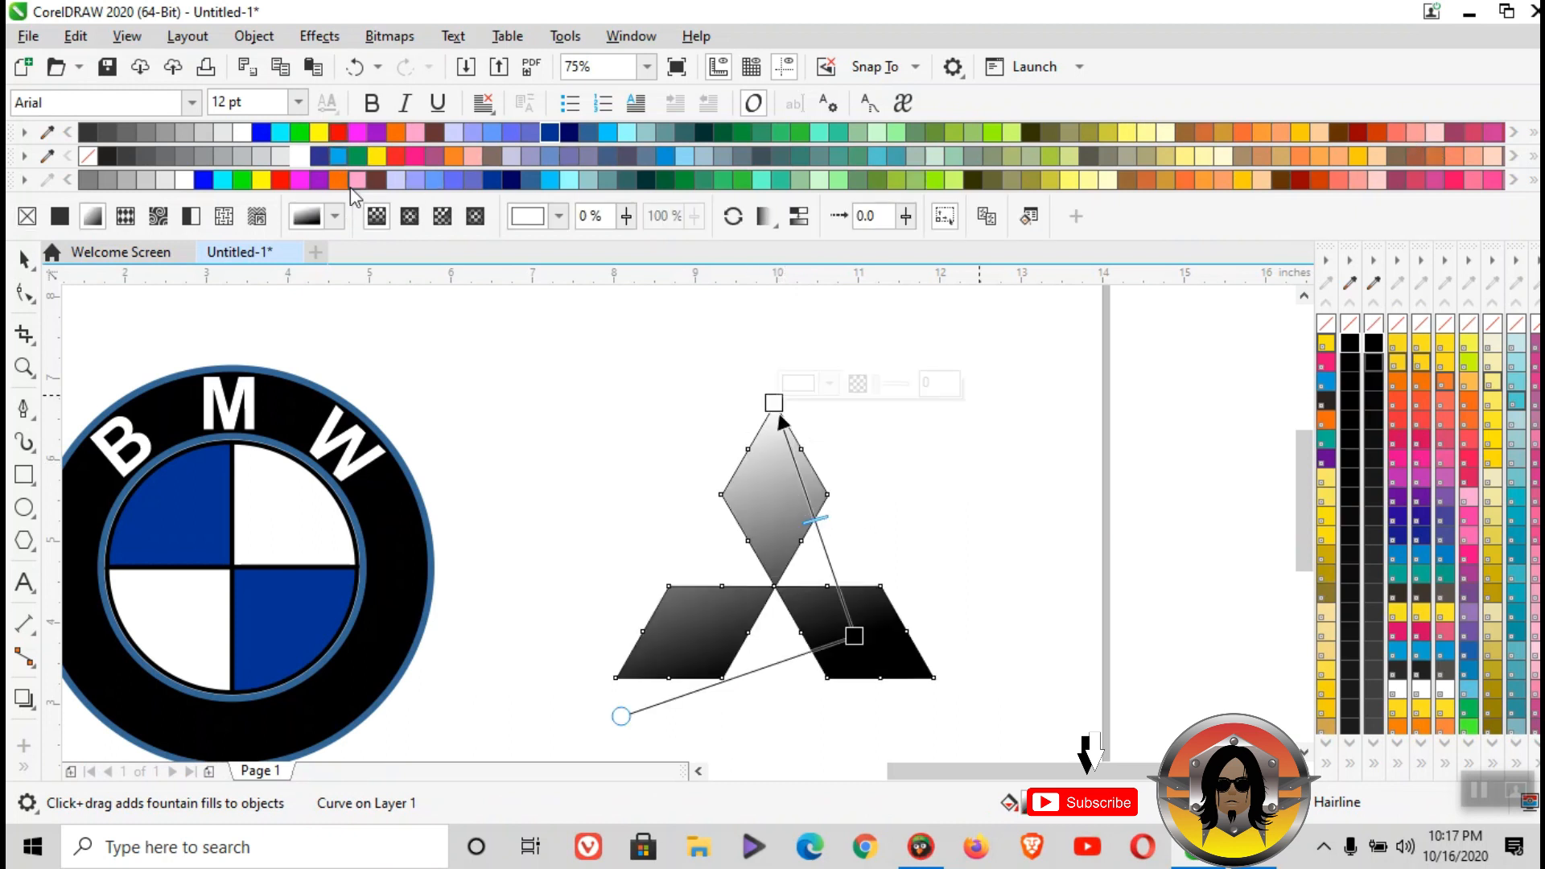
click(409, 219)
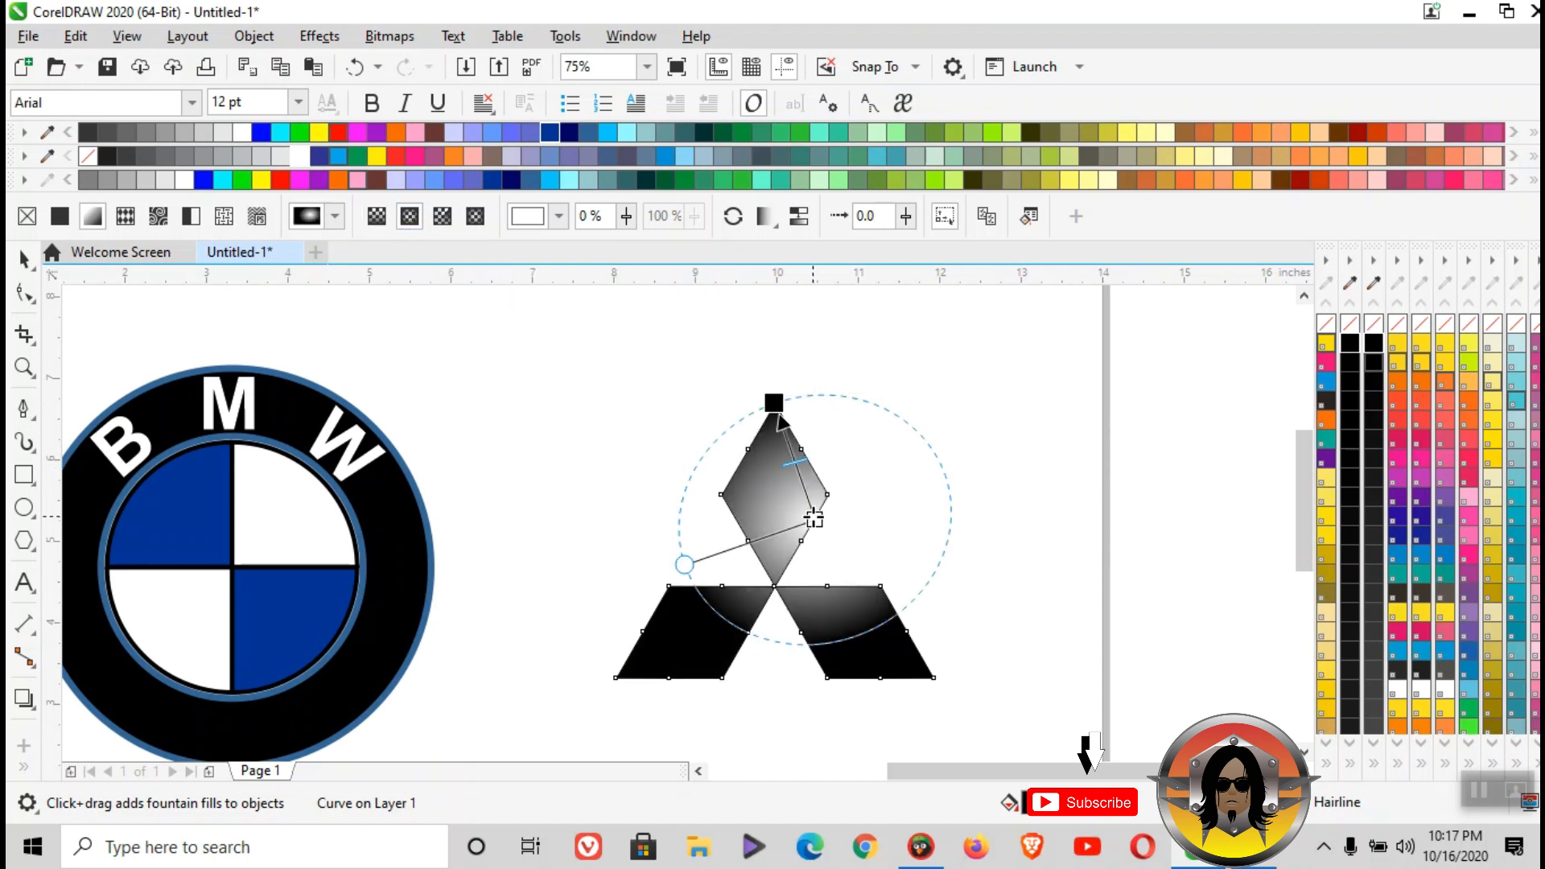
drag(775, 610, 775, 587)
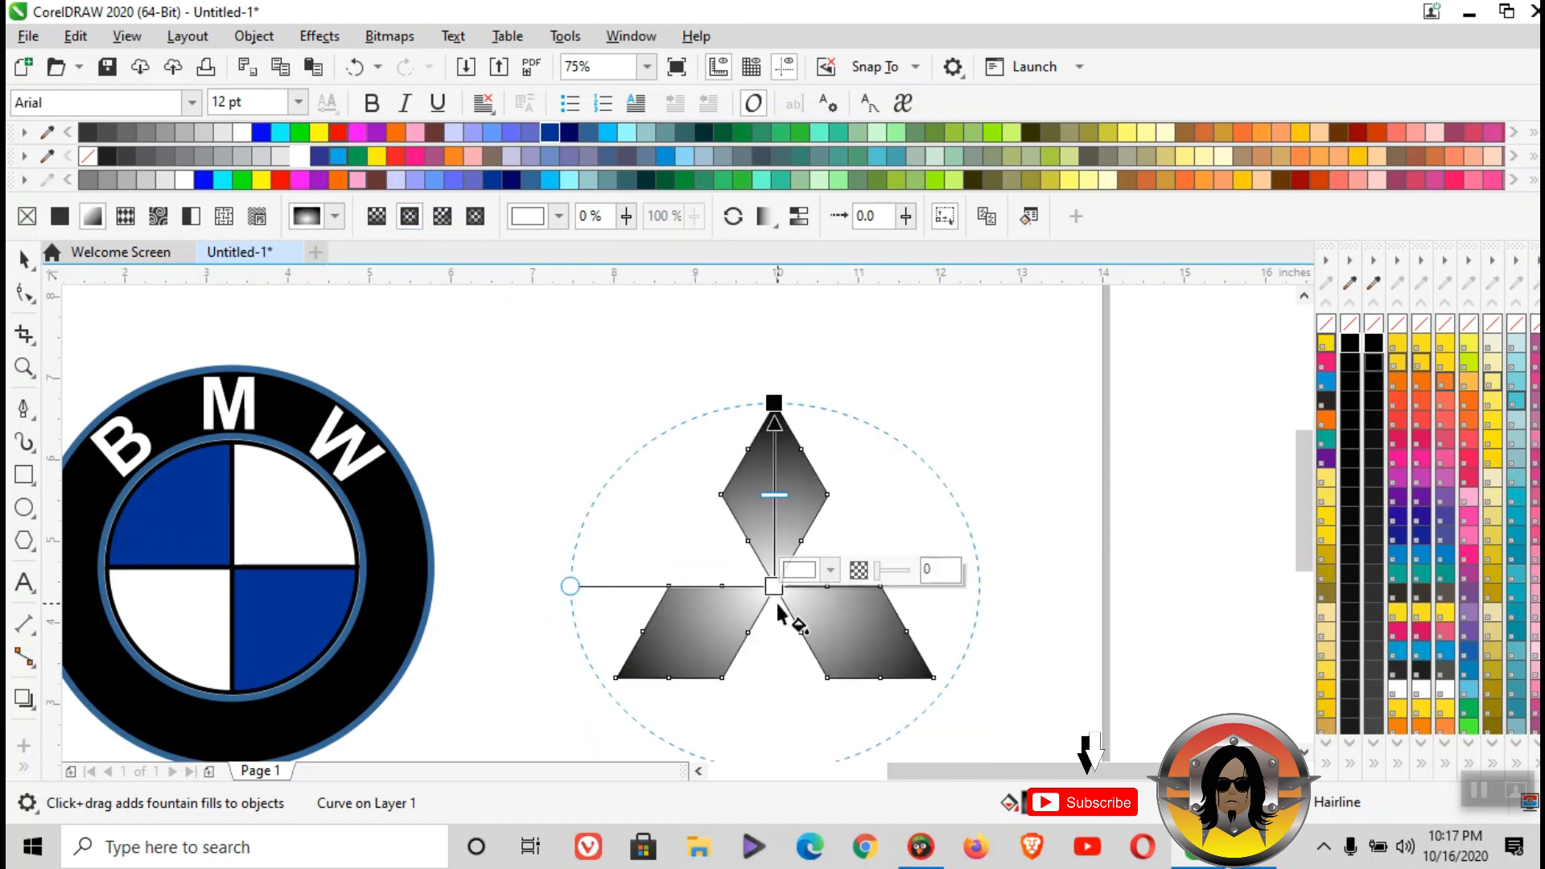
- Colour the fountain fill red at the centre and dark red at the outer end, and pull the outer end slightly inward
click(336, 132)
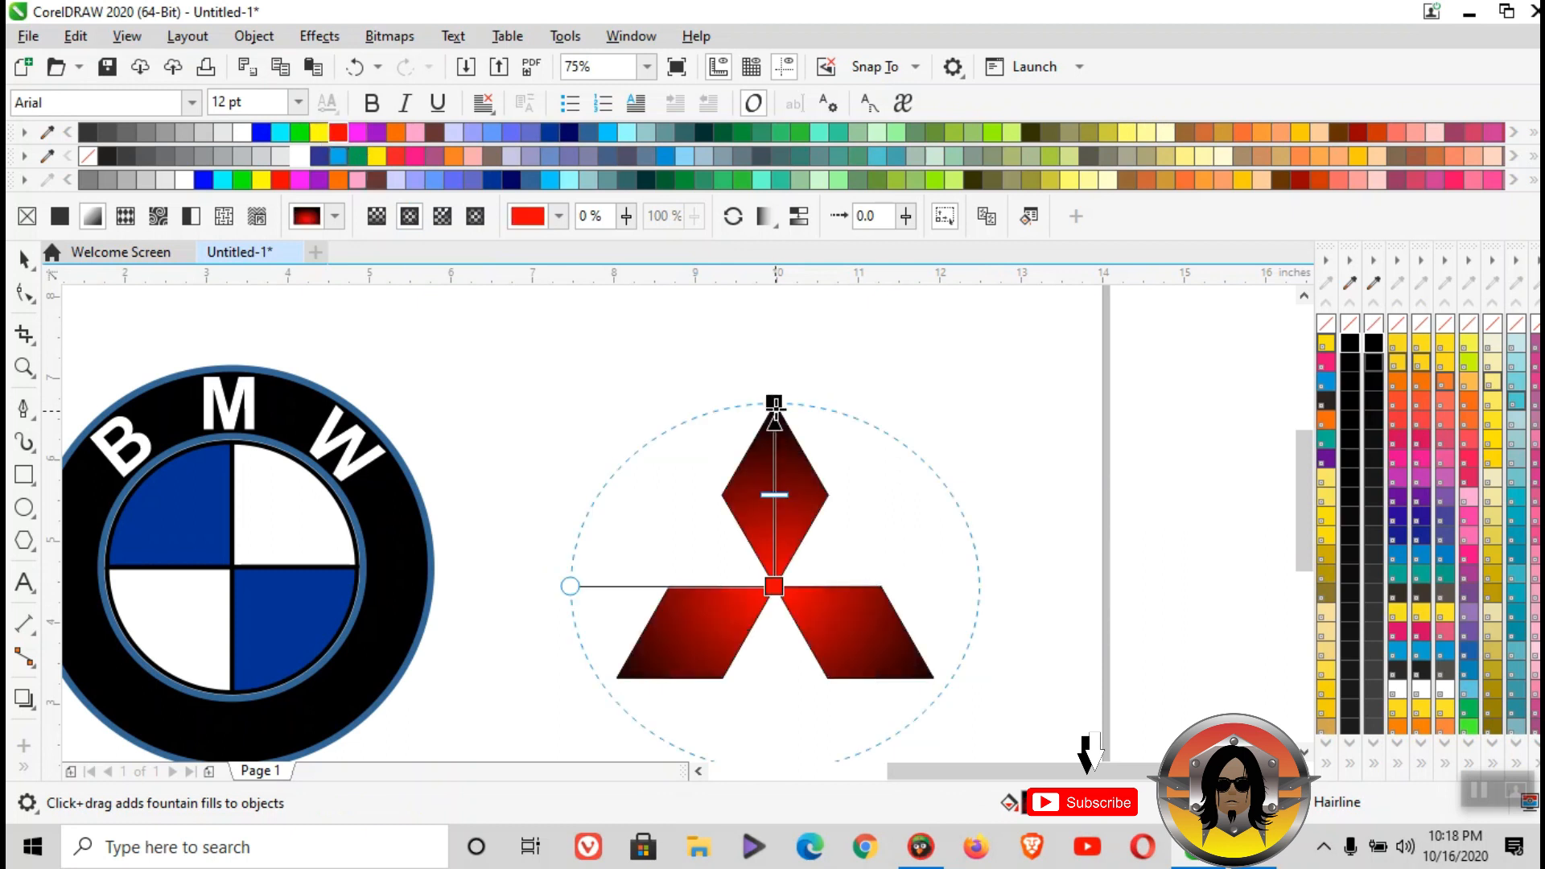
click(775, 401)
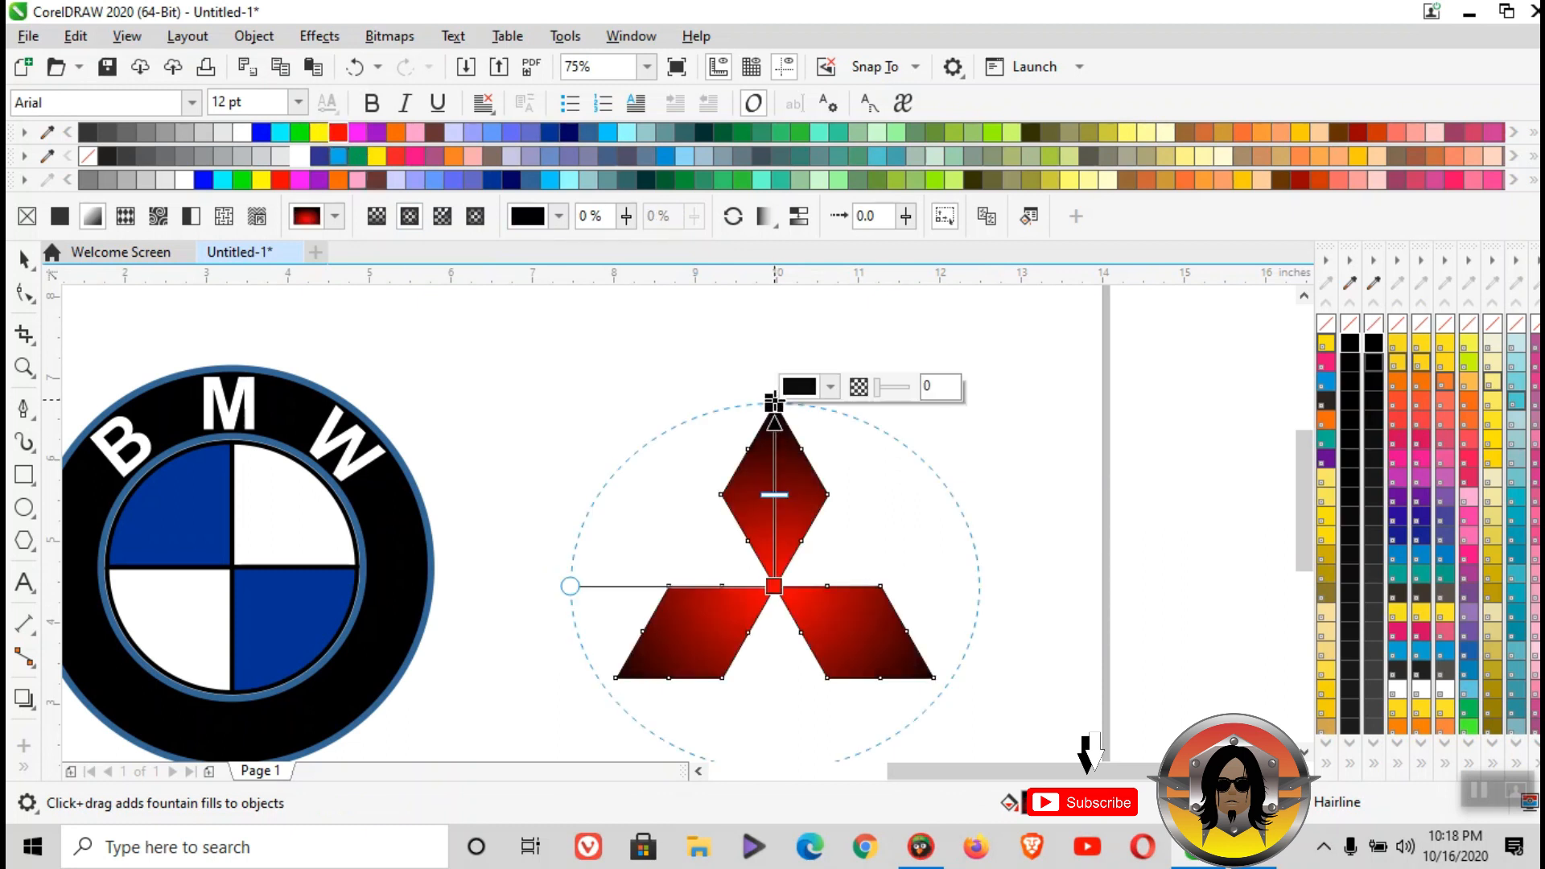
click(1355, 133)
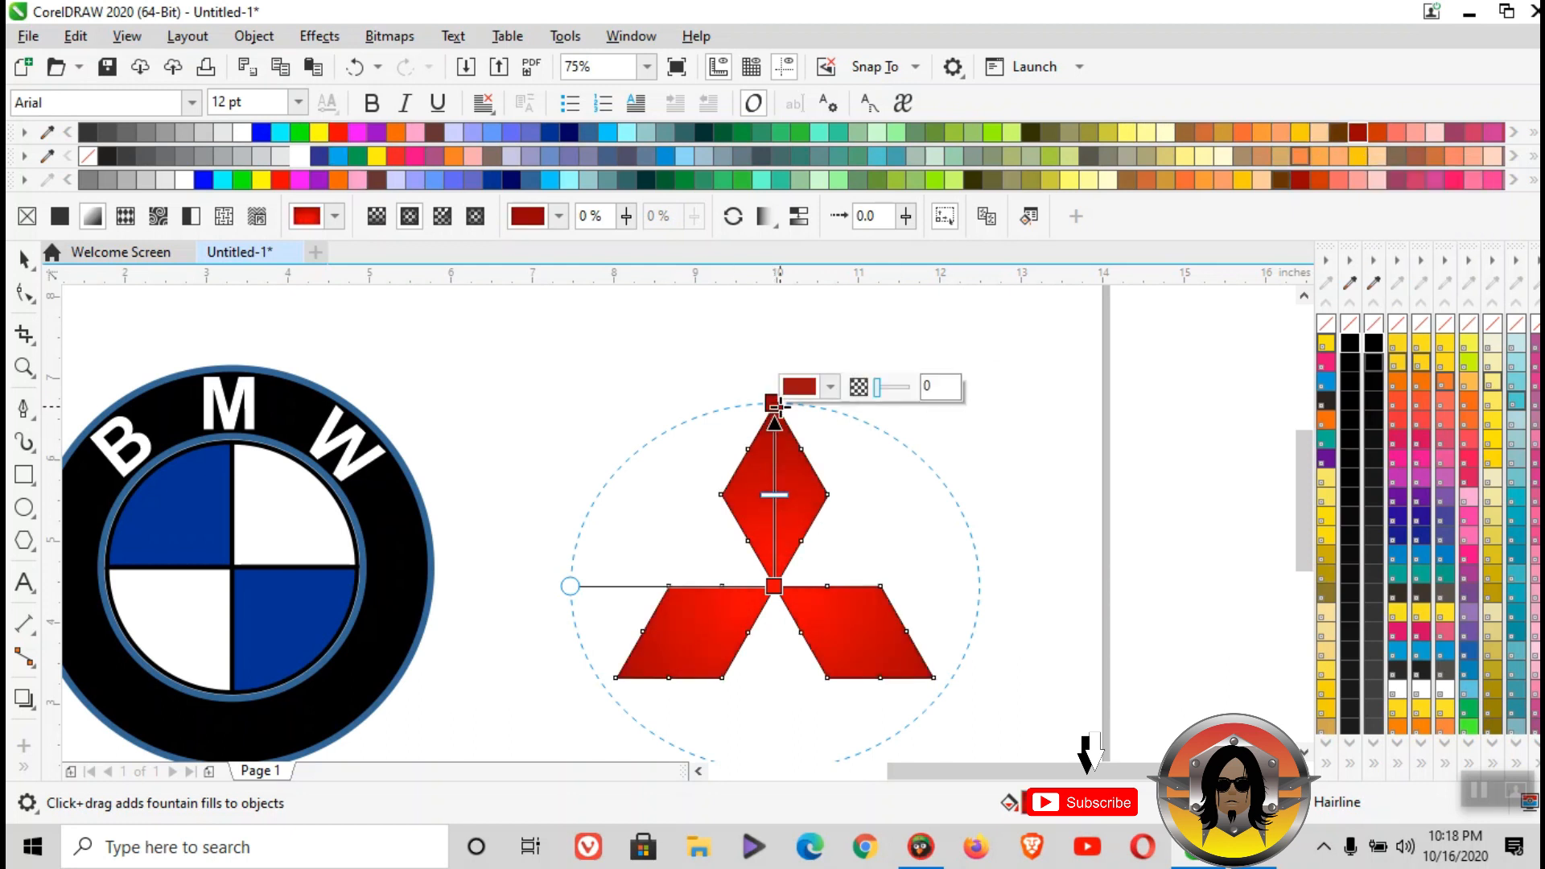
drag(778, 405, 771, 412)
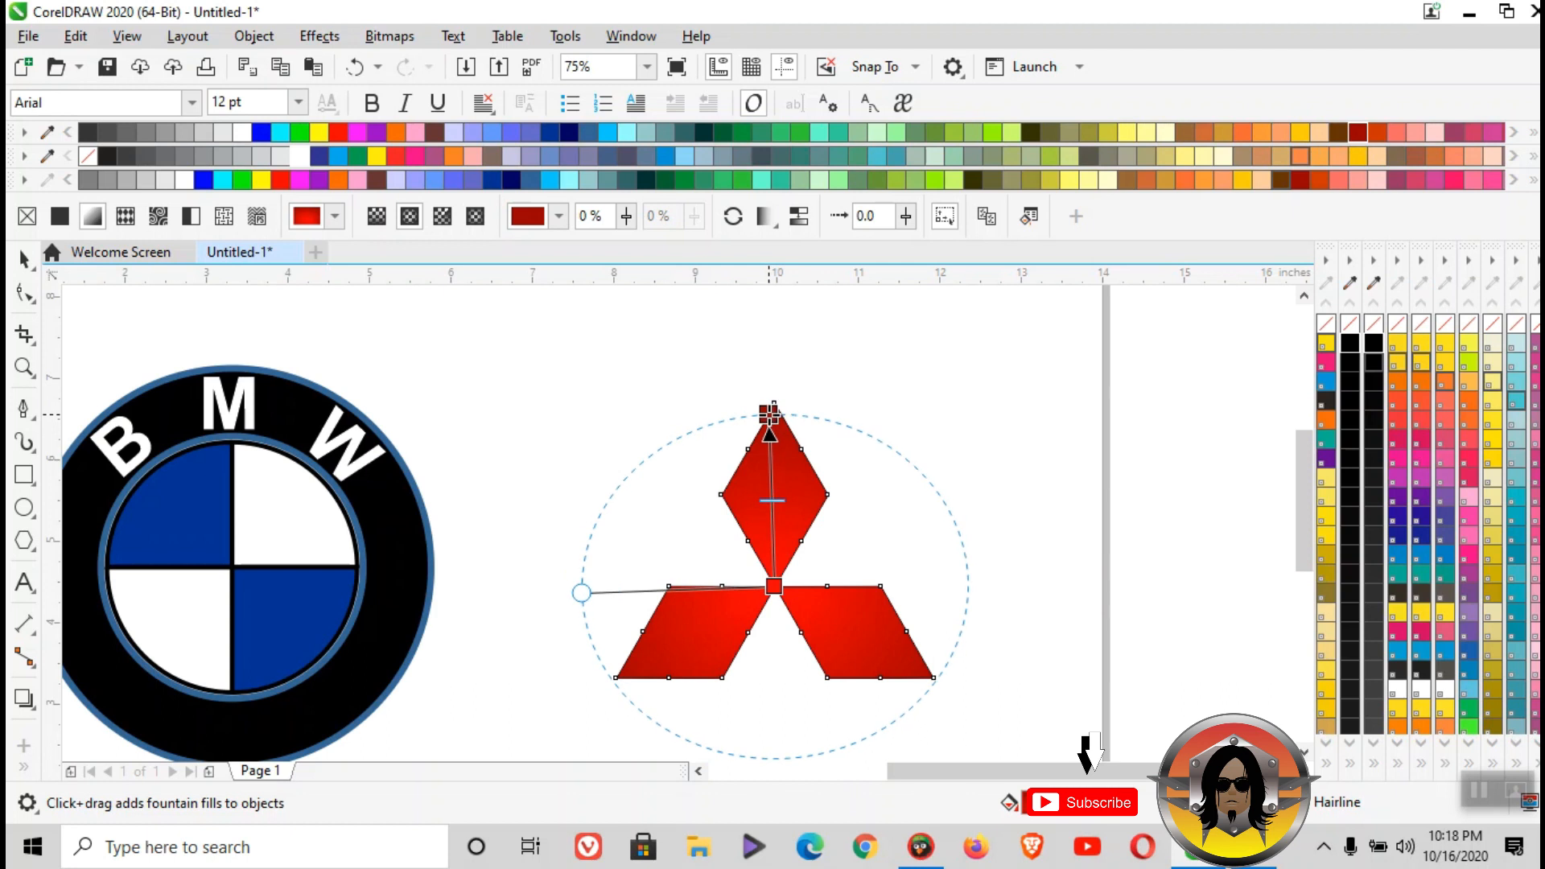
scroll(773, 500, up, 2)
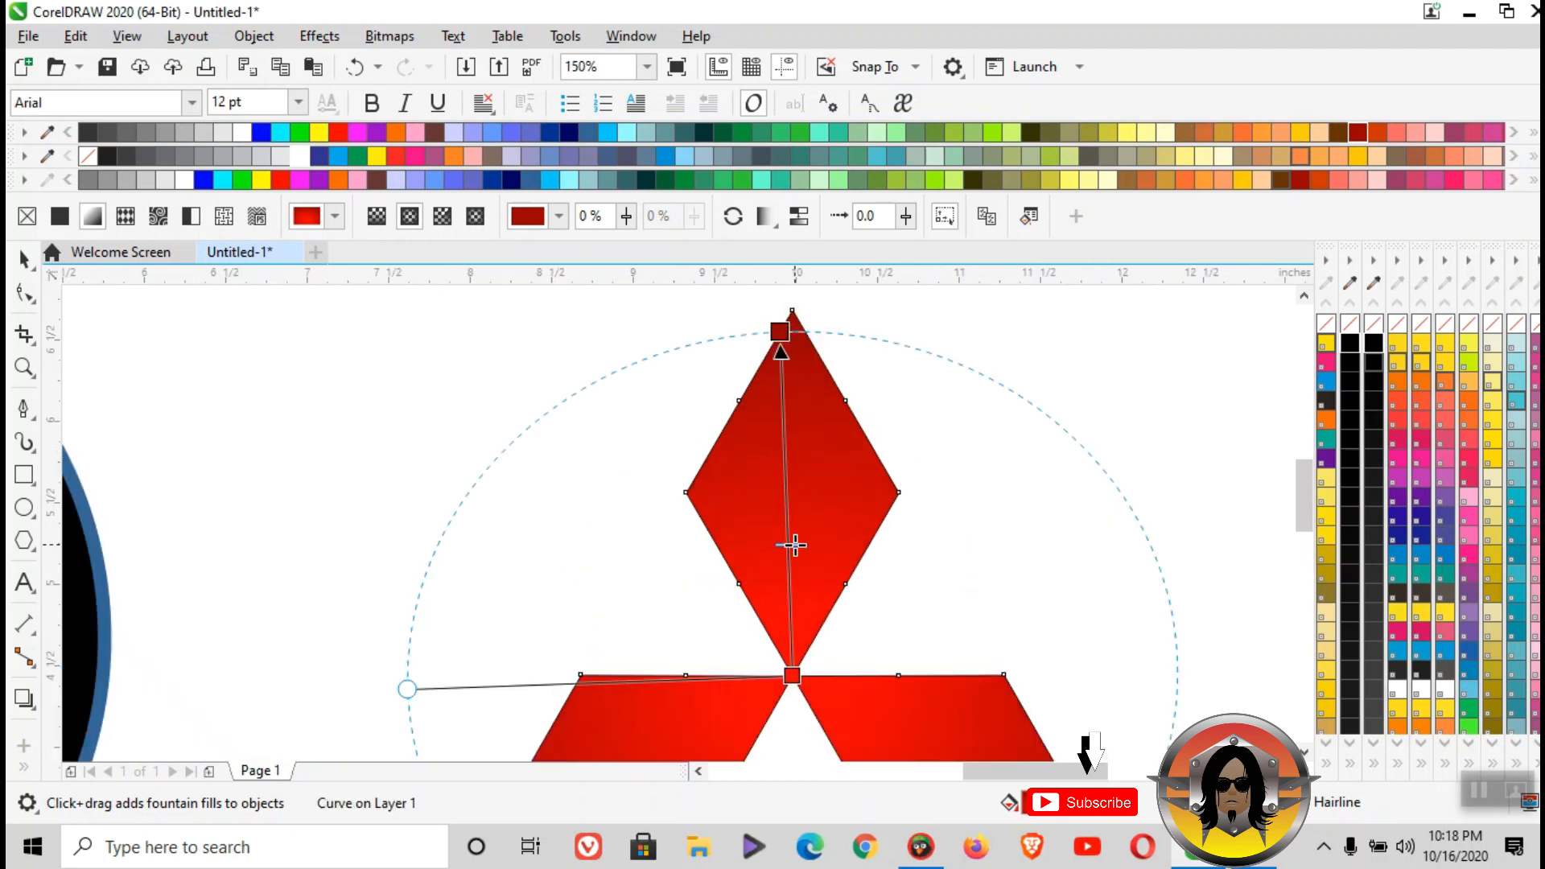
scroll(795, 546, down, 4)
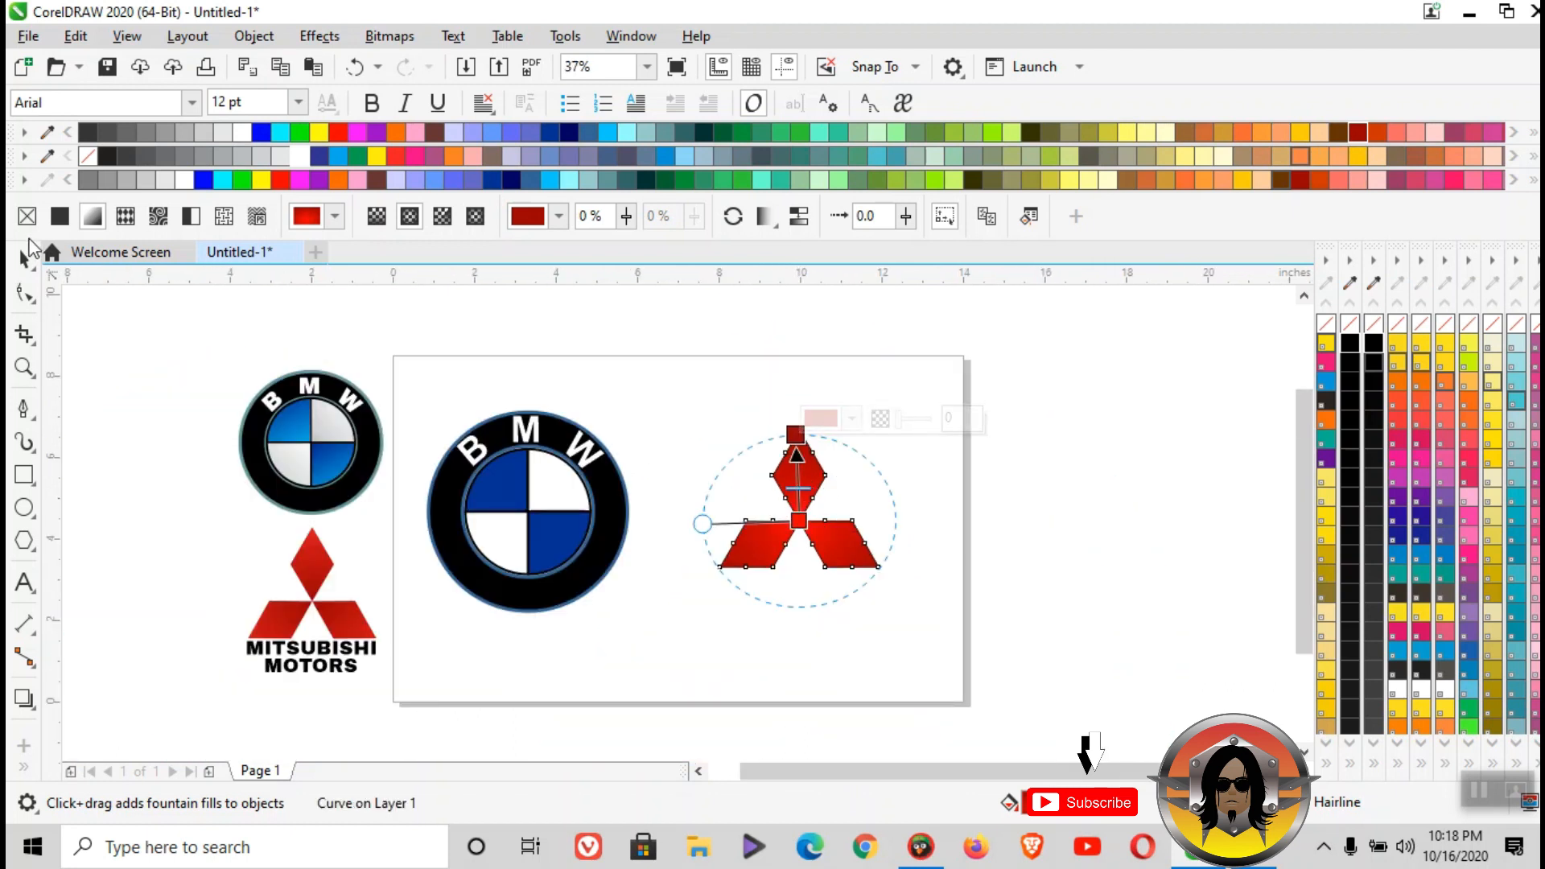
click(24, 257)
click(882, 625)
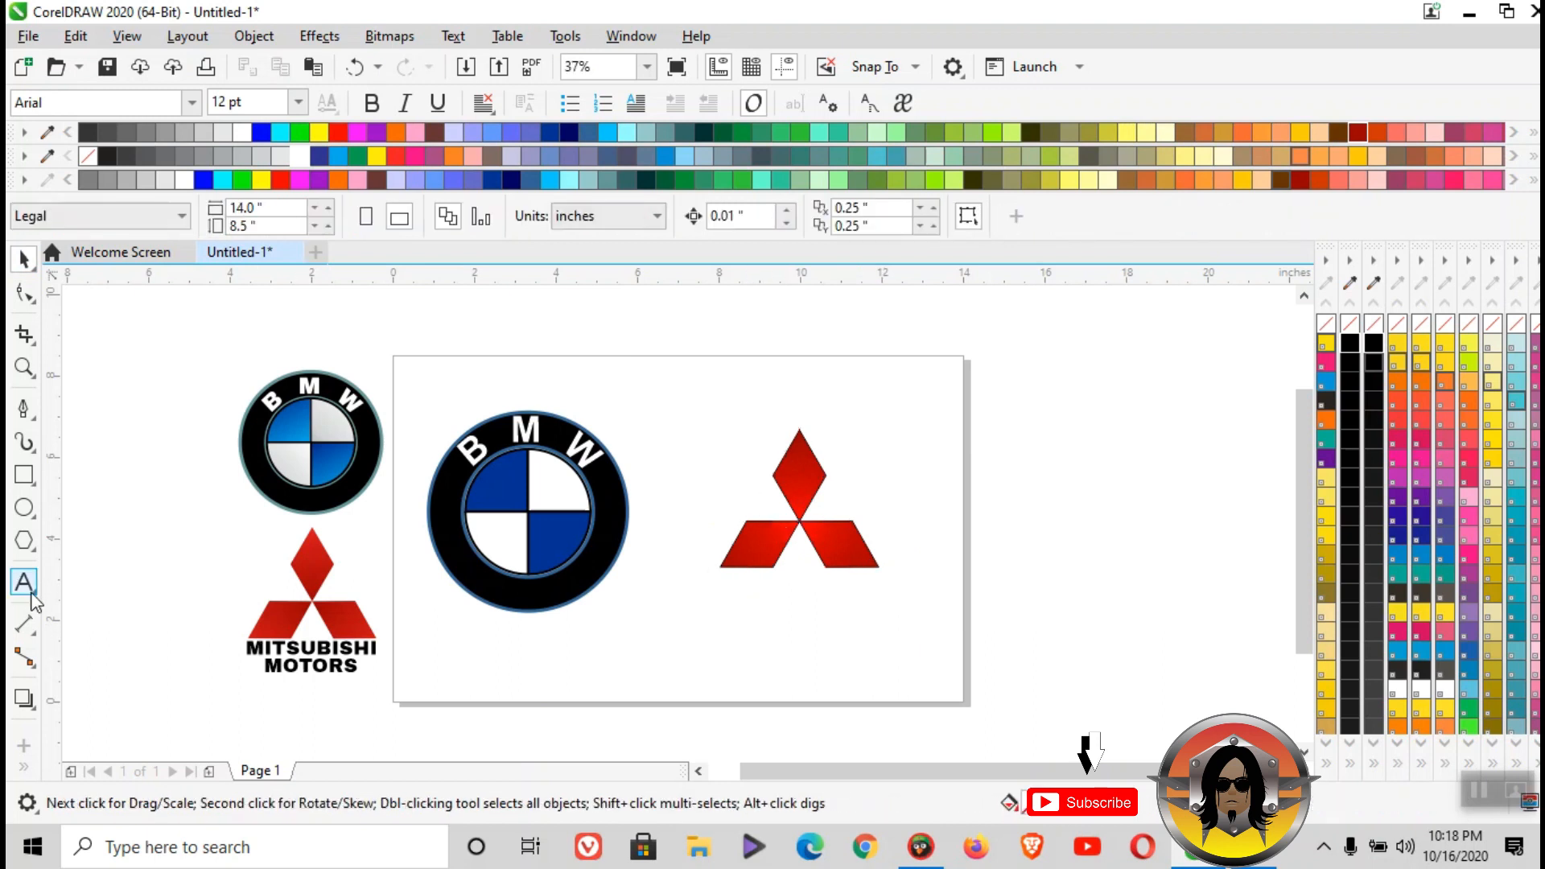
- Add the text MITSUBISHI in Arial, enlarge it to about 45 pt and place it directly beneath the red emblem
click(736, 605)
text(MITSUBISHI)
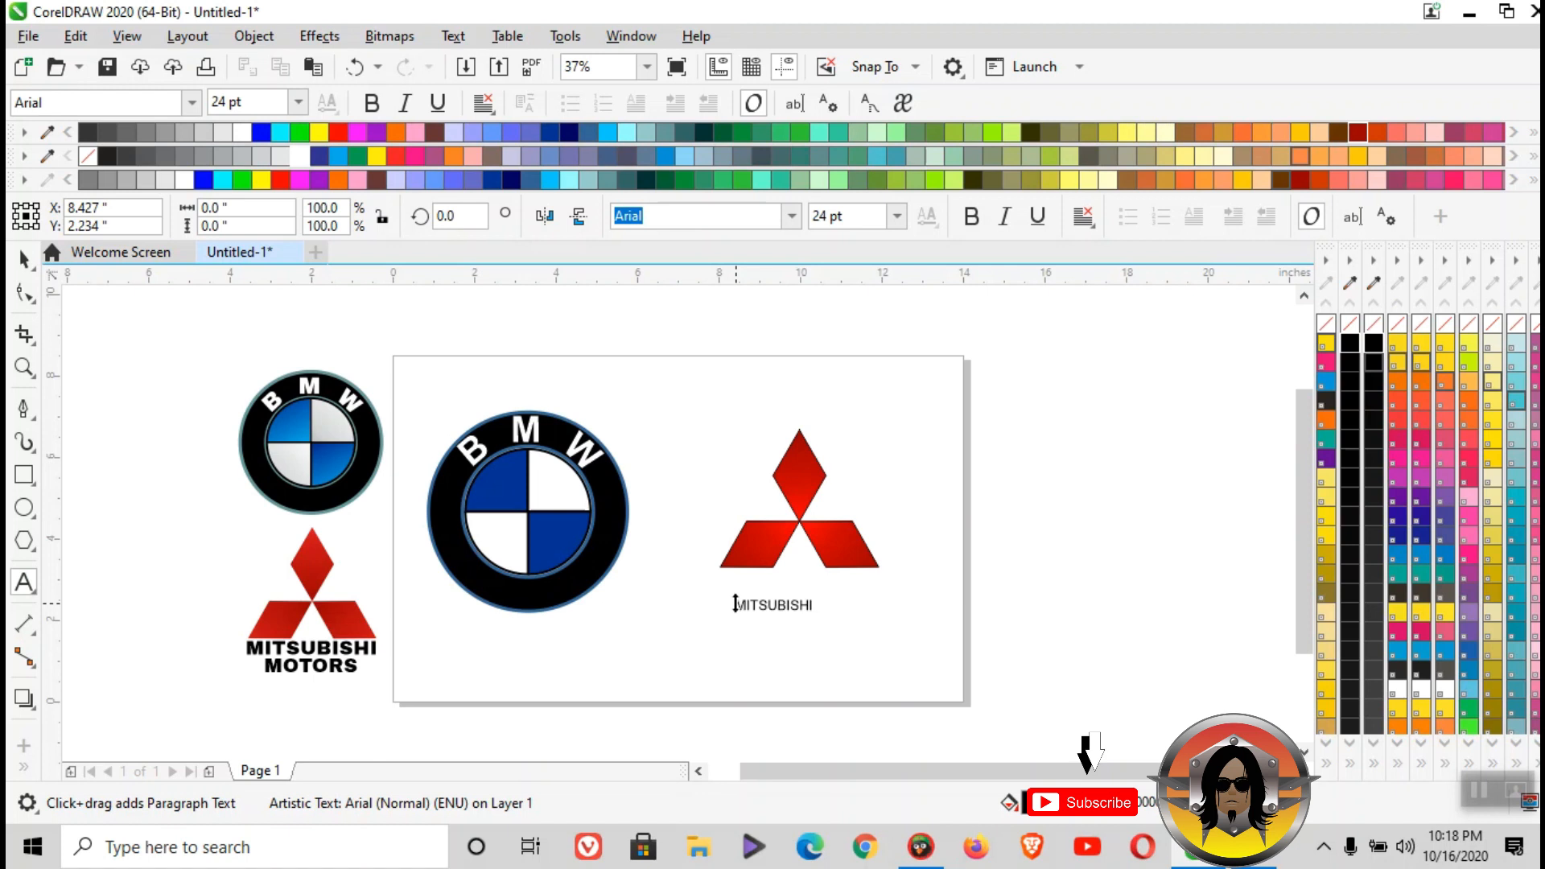
click(24, 259)
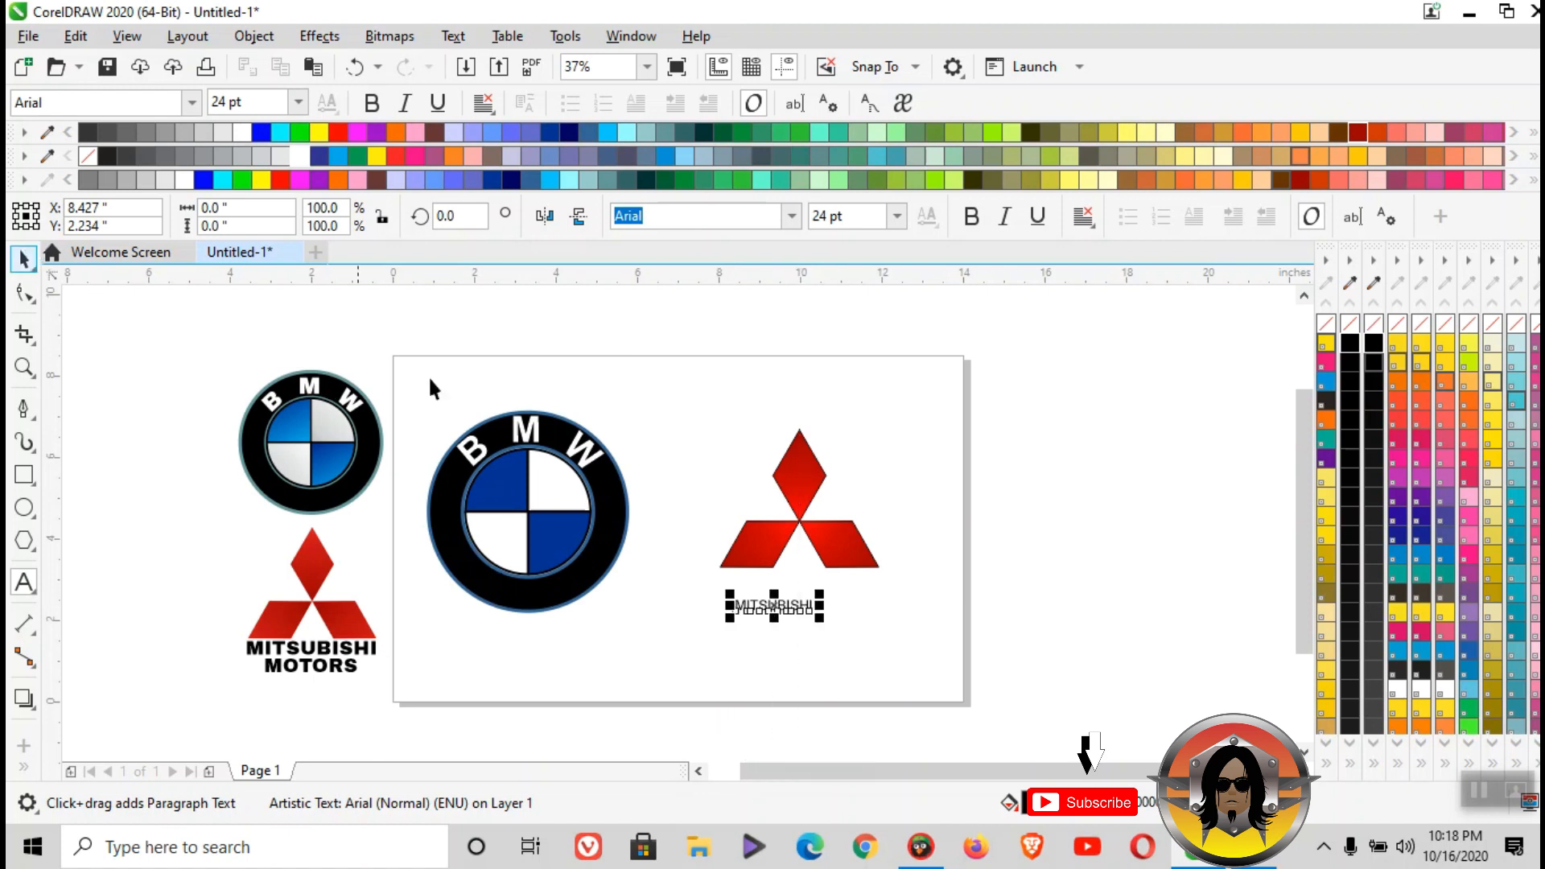
scroll(828, 582, up, 2)
drag(805, 651, 779, 591)
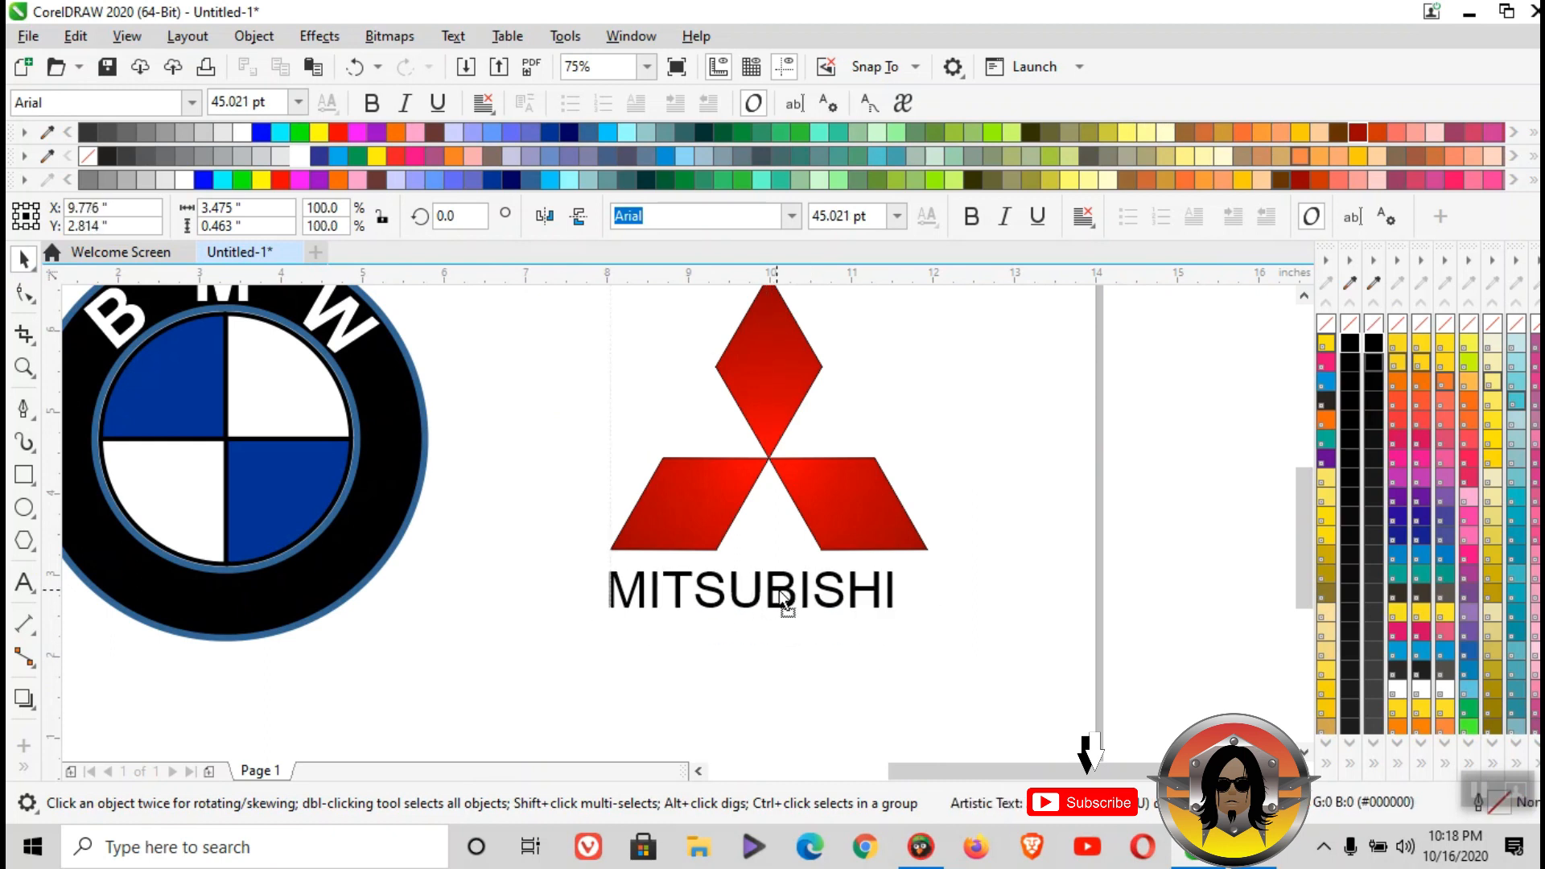
- Enlarge the MITSUBISHI text to about 50 pt across the width of the emblem and make it bold
drag(900, 623, 939, 632)
key(ctrl+b)
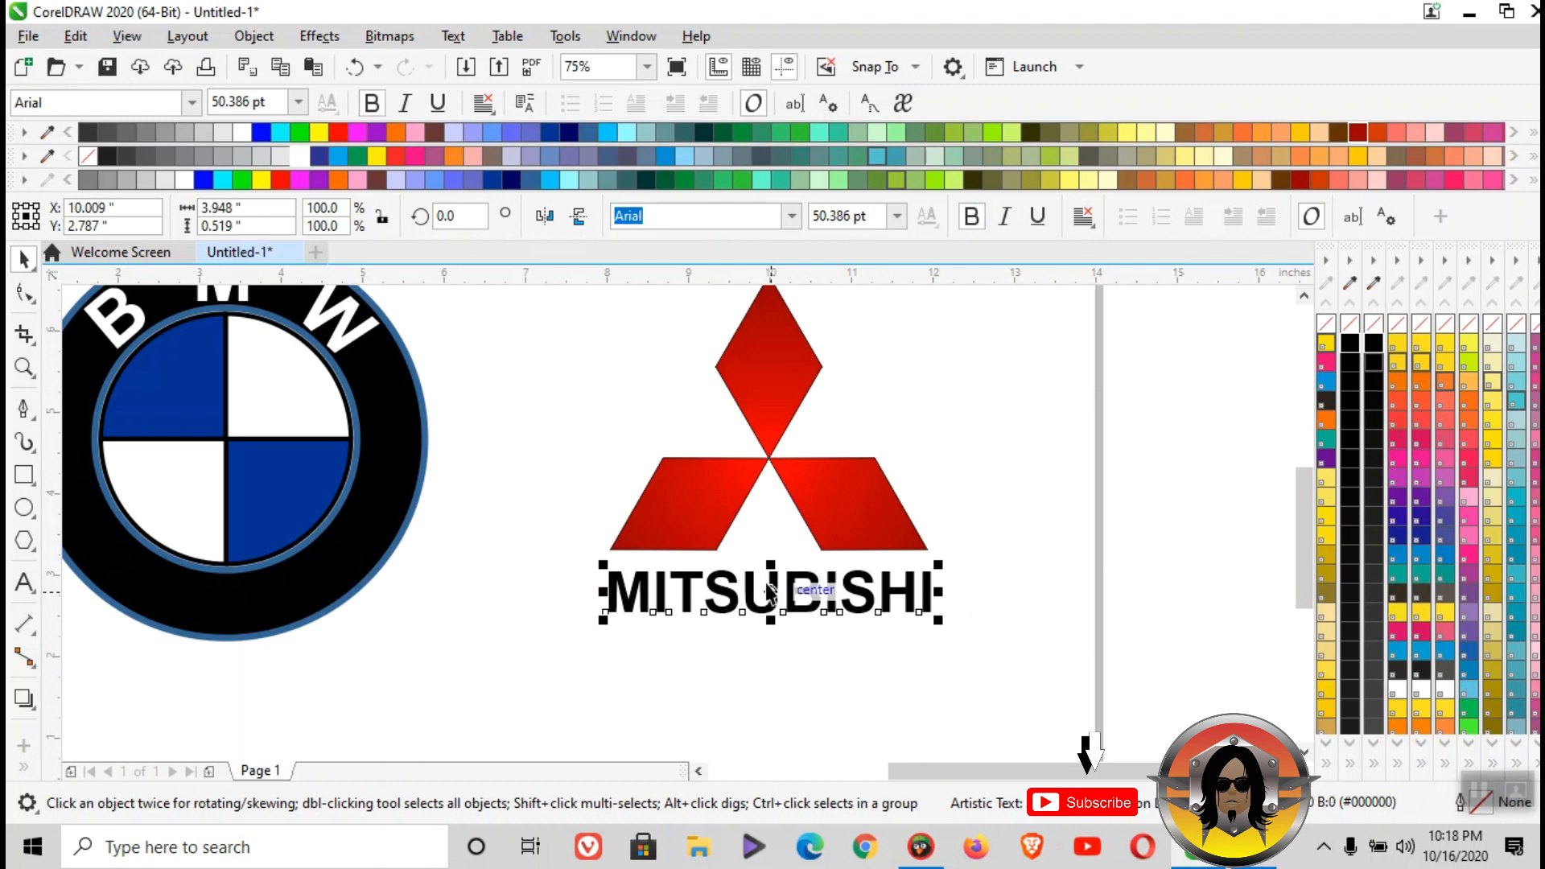
- Duplicate the MITSUBISHI text directly below itself, change the copy to MOTORS and centre it under the first line
drag(770, 576, 780, 636)
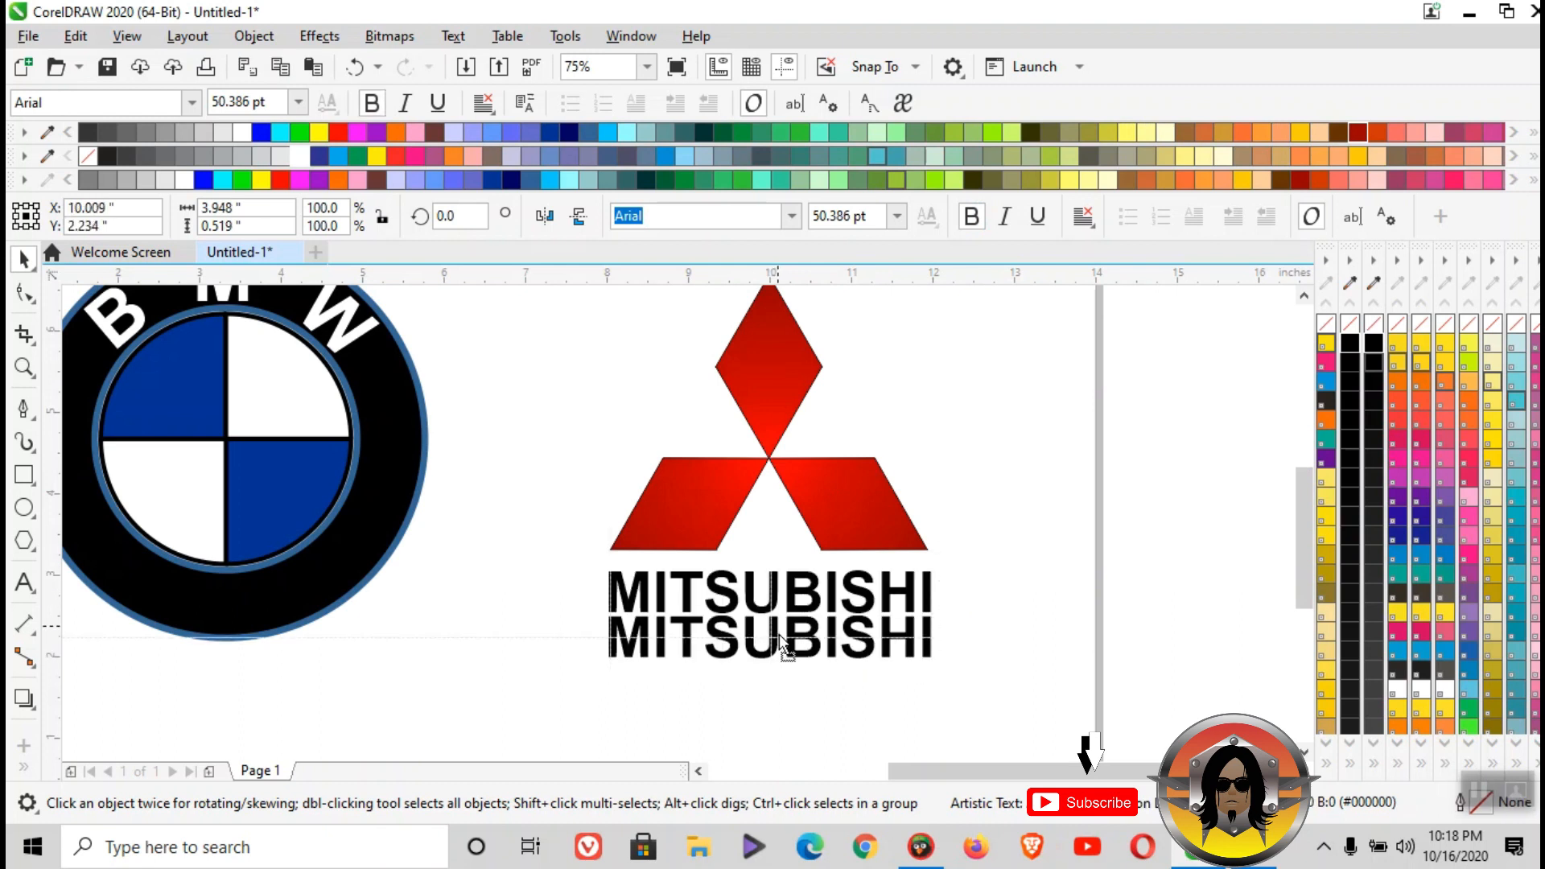
double_click(773, 636)
text(MOTOR)
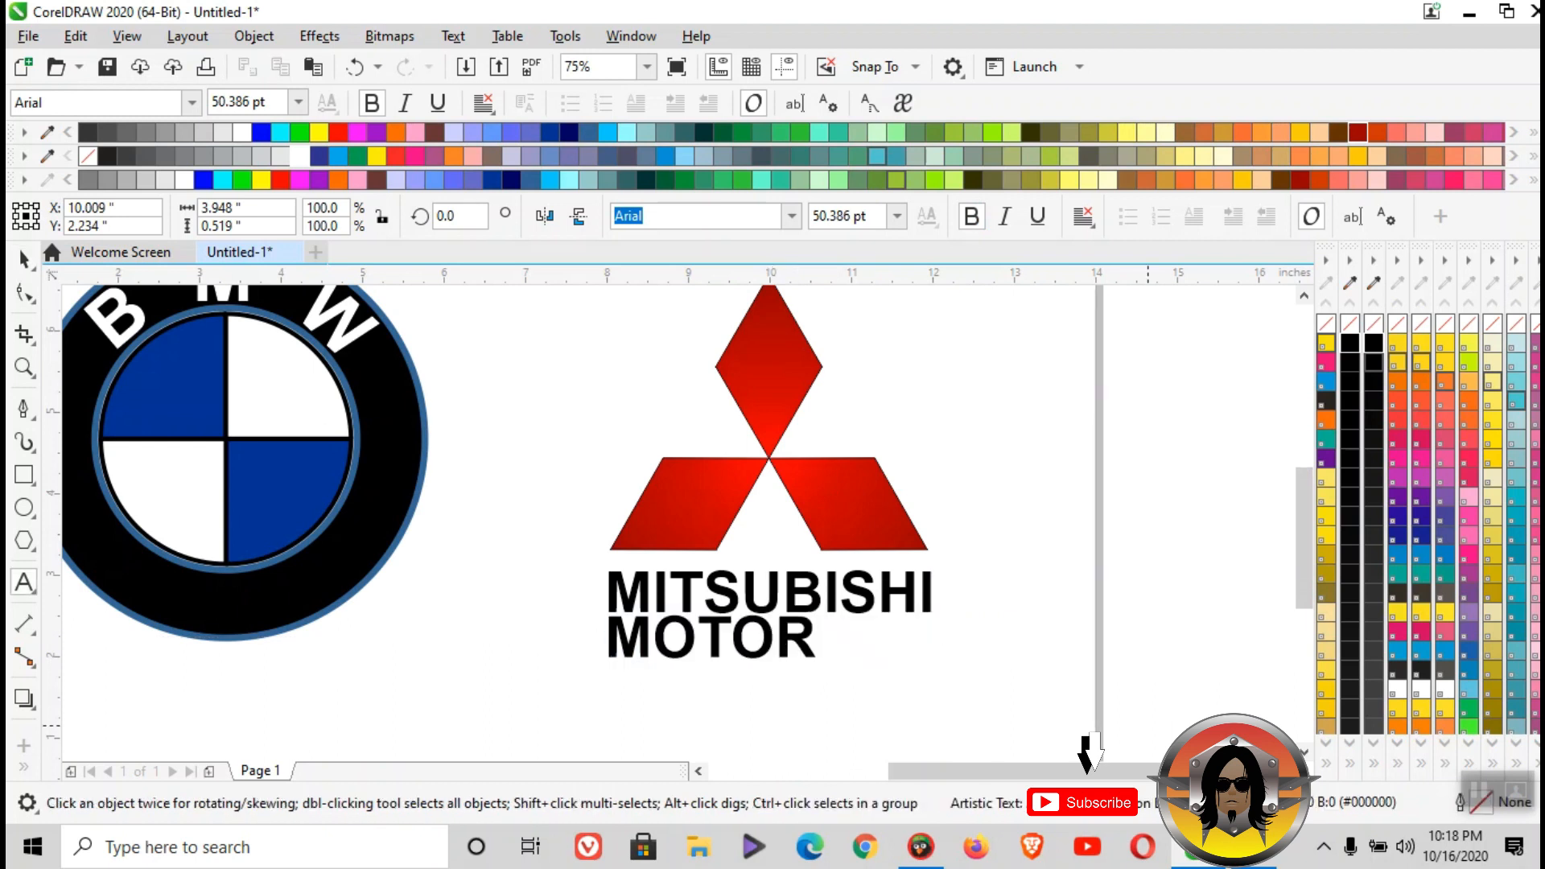
text(S)
click(24, 259)
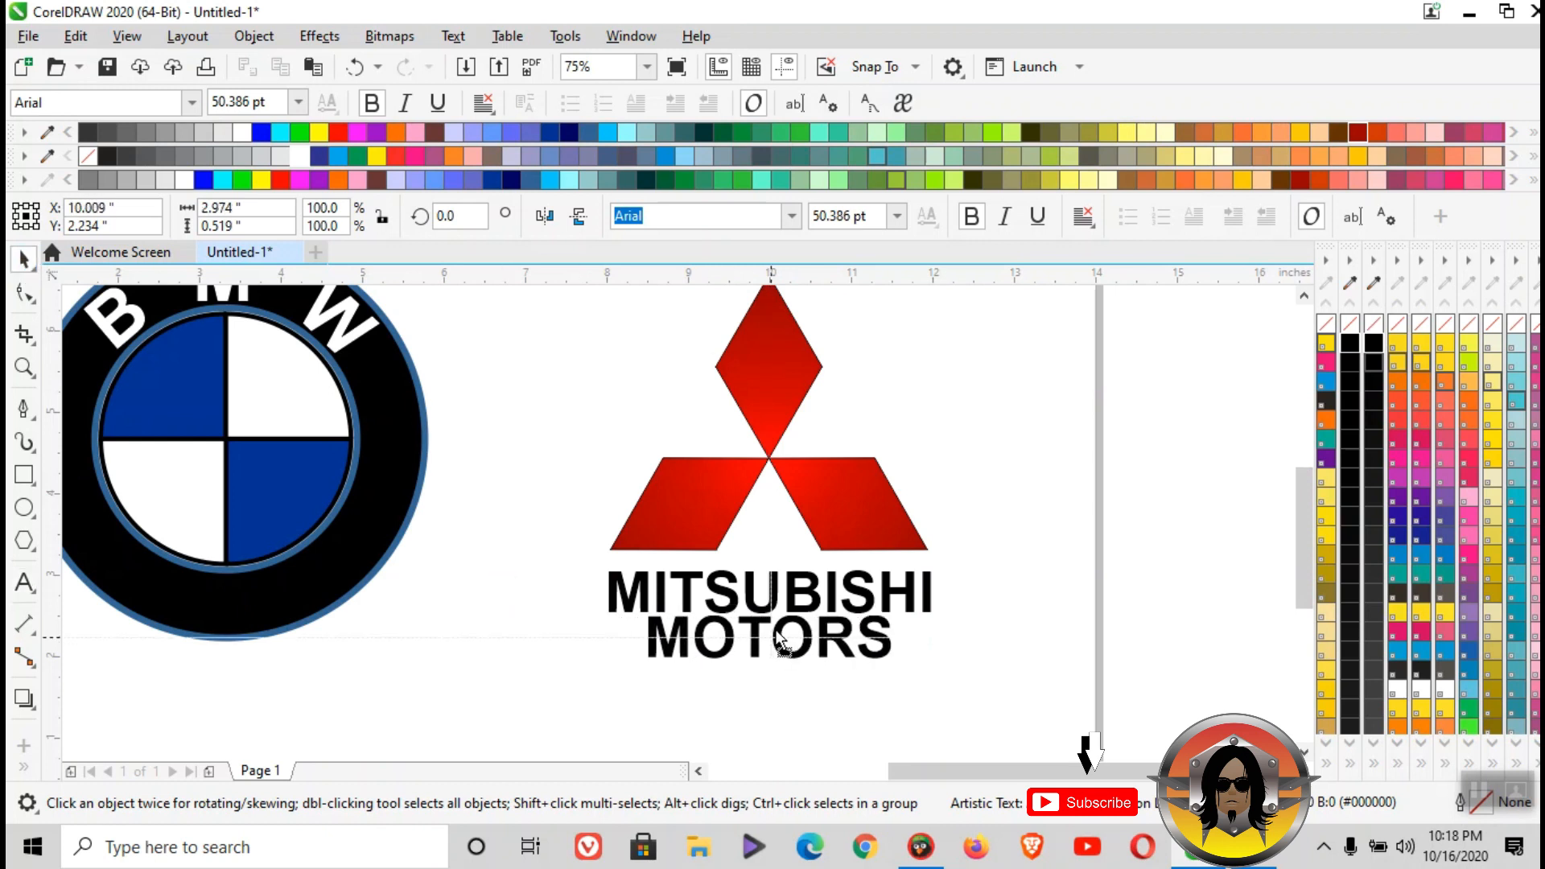
- Select the Mitsubishi emblem together with its lettering, enlarge it and reposition it on the page beside the BMW logo
scroll(777, 640, down, 2)
drag(606, 387, 924, 654)
drag(845, 622, 894, 649)
mouse_move(766, 551)
mouse_down()
mouse_move(786, 534)
mouse_move(789, 444)
mouse_move(808, 533)
mouse_move(756, 522)
mouse_up()
- Delete the reference logos lying outside the page beside the BMW logo
drag(115, 321, 353, 715)
key(Delete)
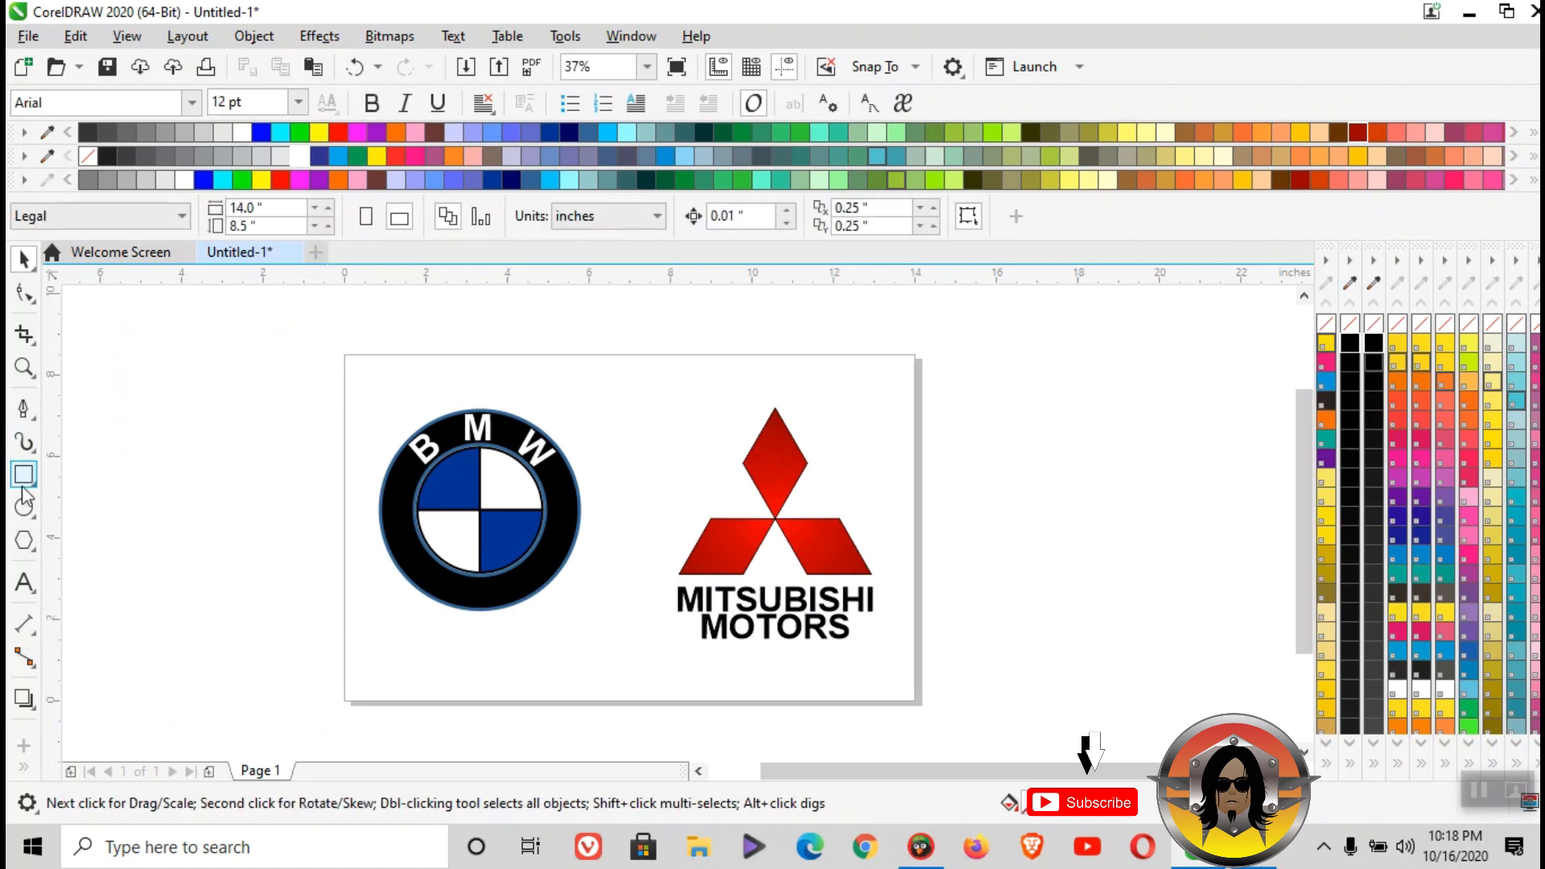
- Zoom in on the page and examine both finished logos in a full-screen preview
click(25, 367)
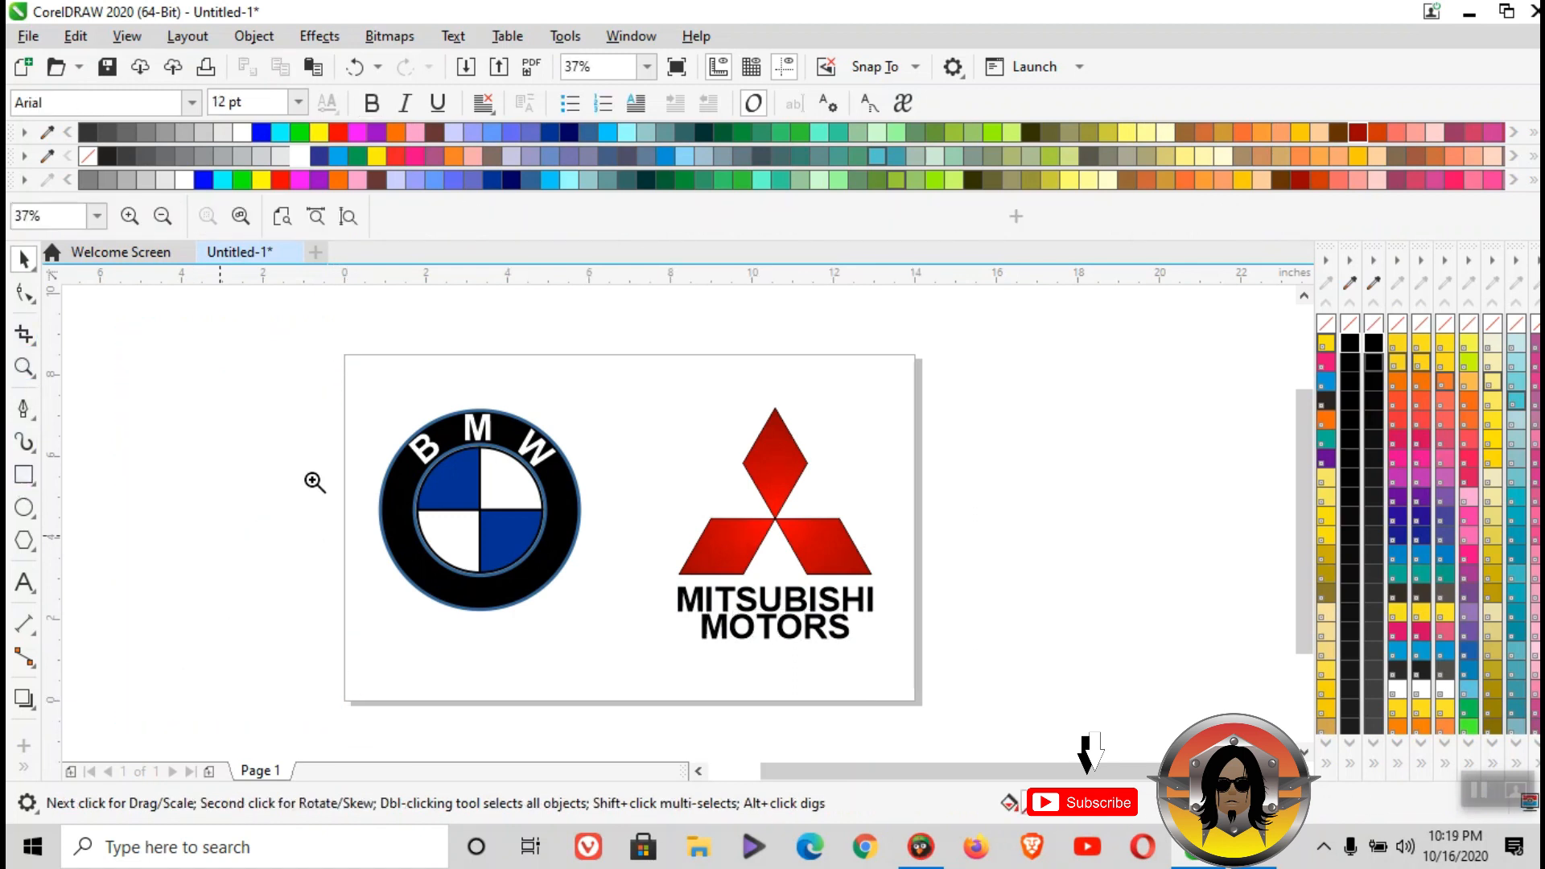
drag(351, 357, 934, 705)
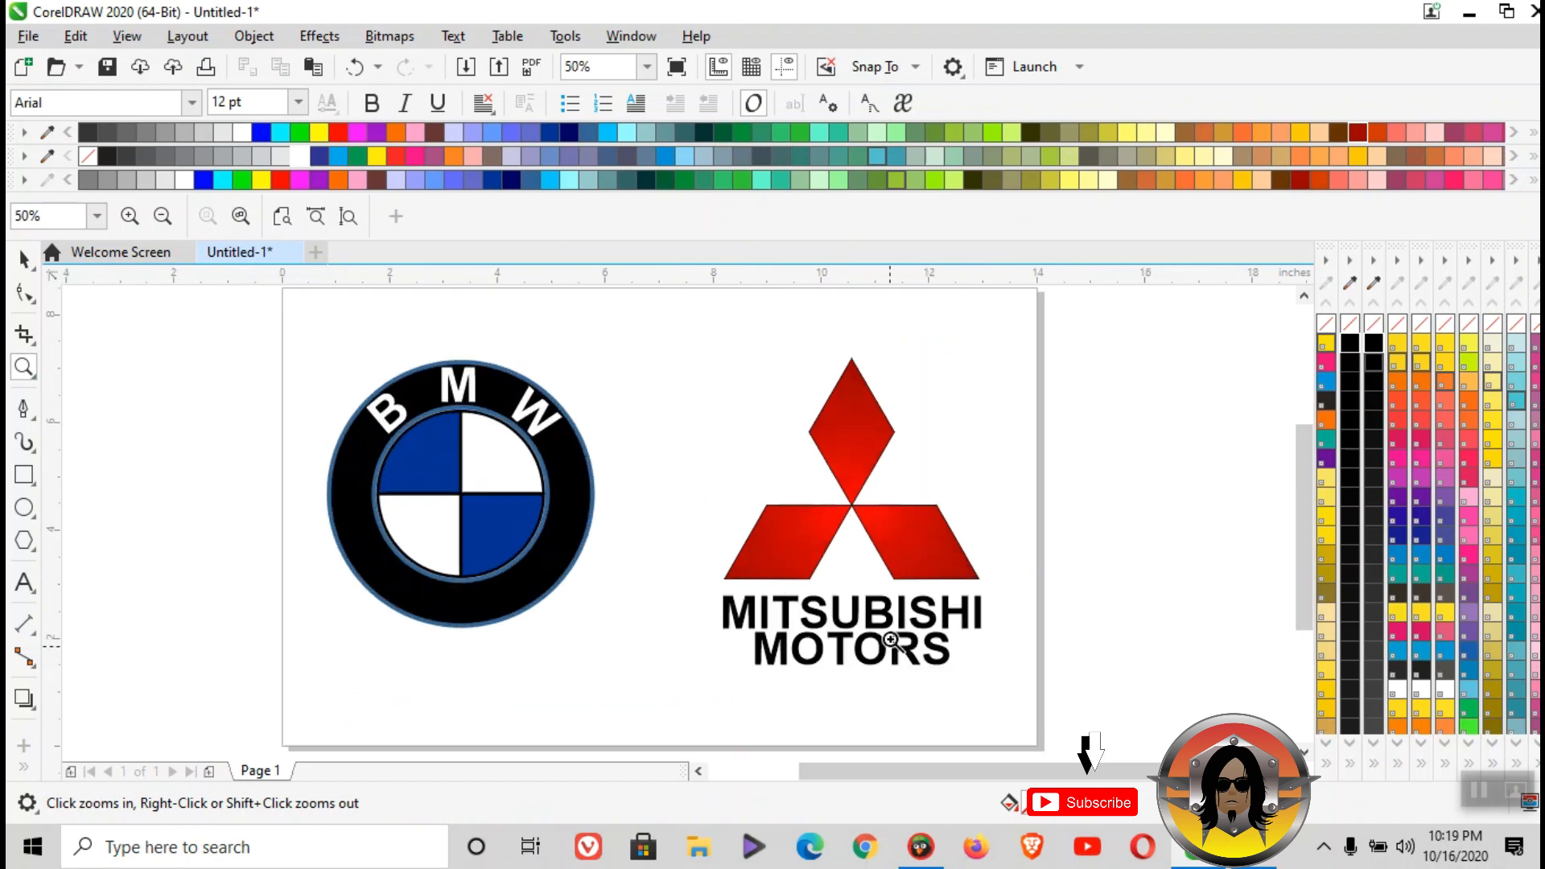
click(677, 67)
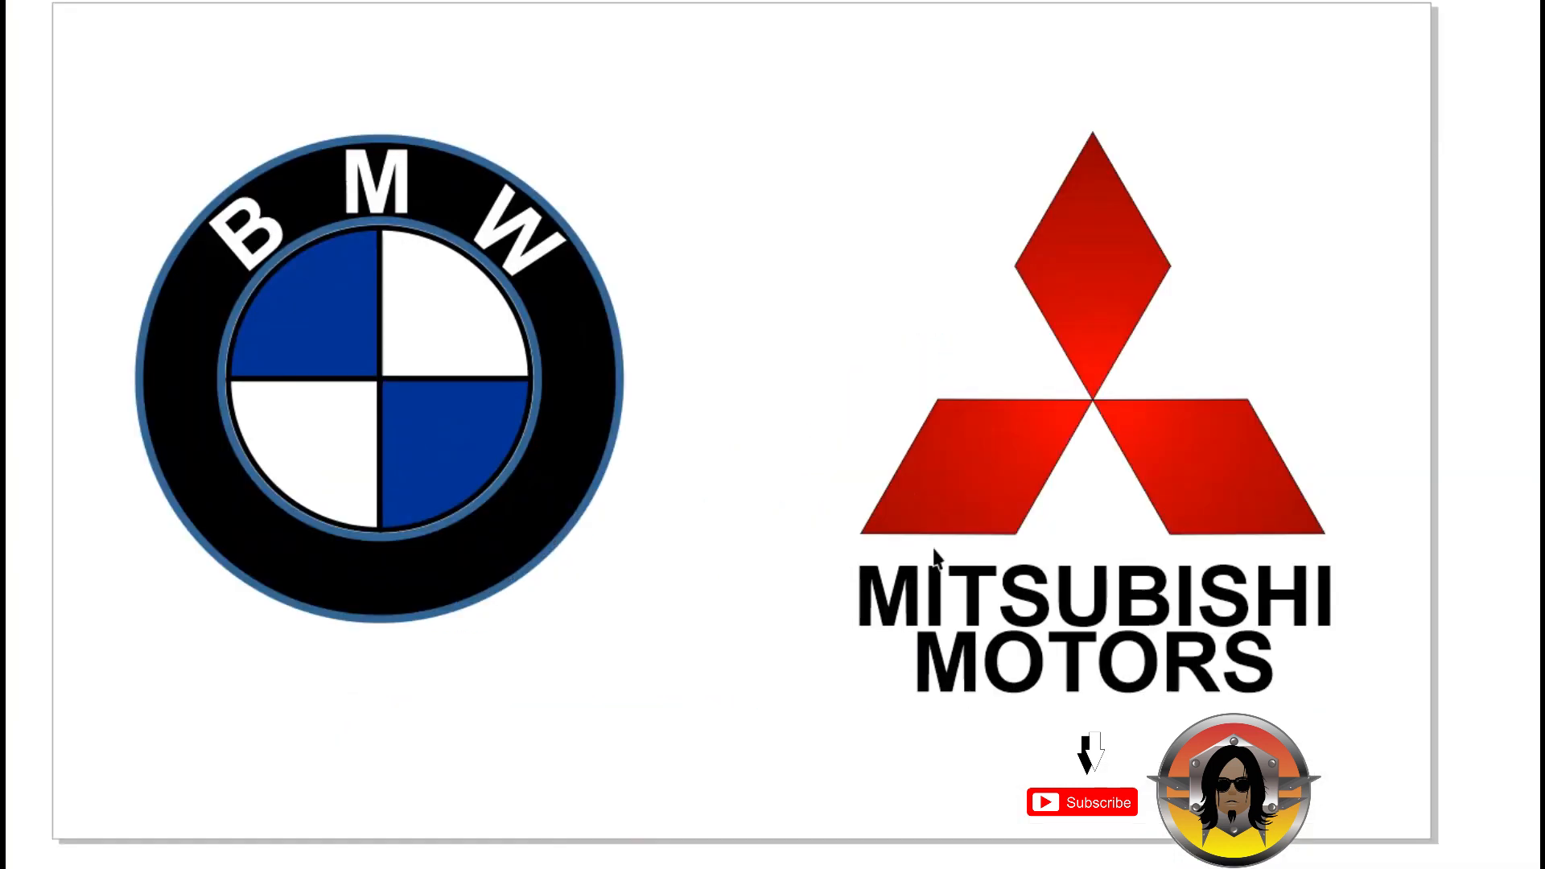